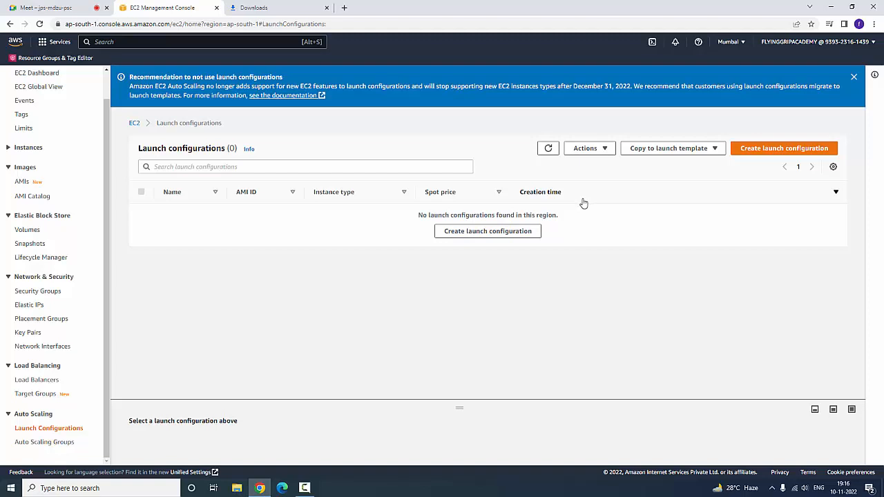
{"action": "left_click", "coordinate": [611, 152]}
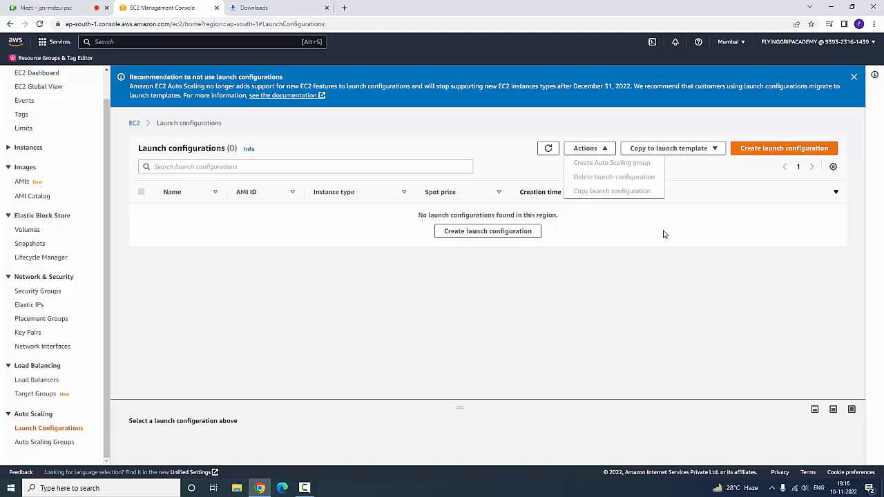
{"action": "left_click", "coordinate": [636, 276]}
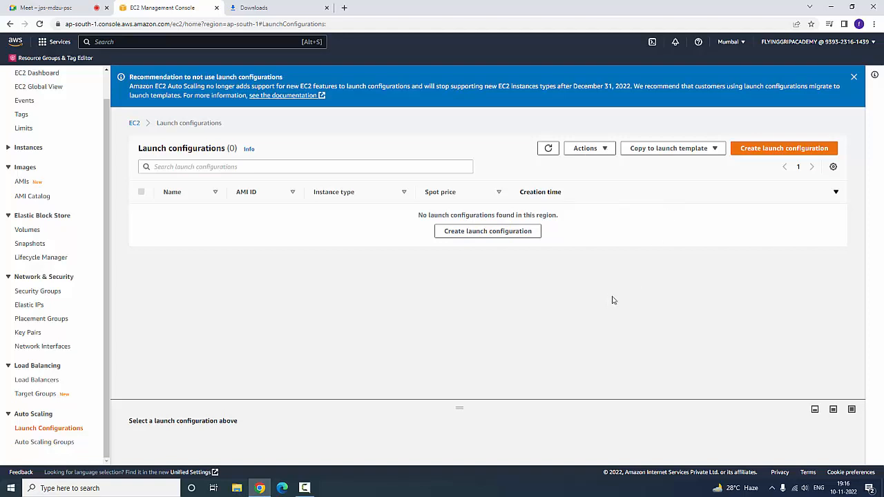
{"action": "left_click", "coordinate": [714, 157]}
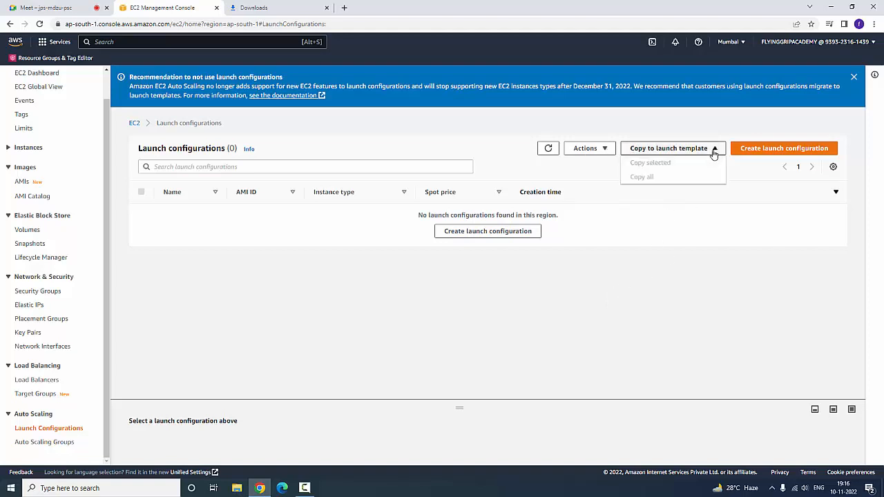
{"action": "left_click", "coordinate": [707, 298]}
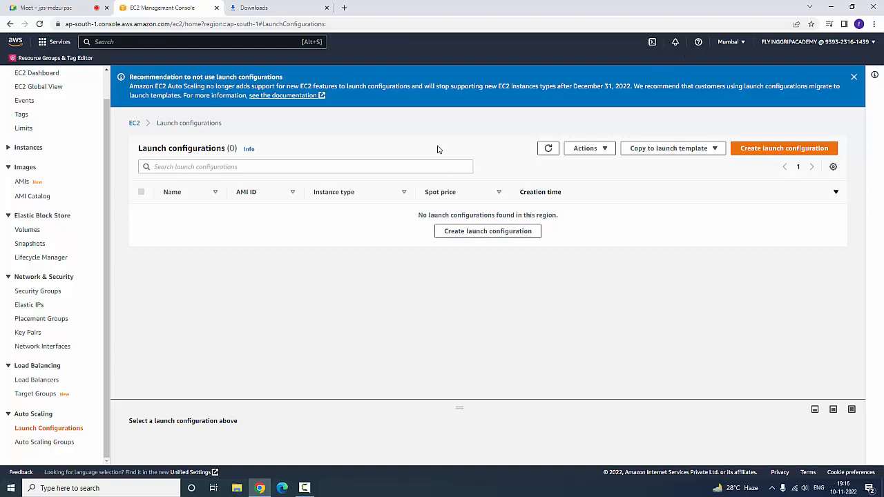
Start a new launch configuration and name it "AUTO SCALINGSERVER LAUNCH"
{"action": "left_click", "coordinate": [783, 148]}
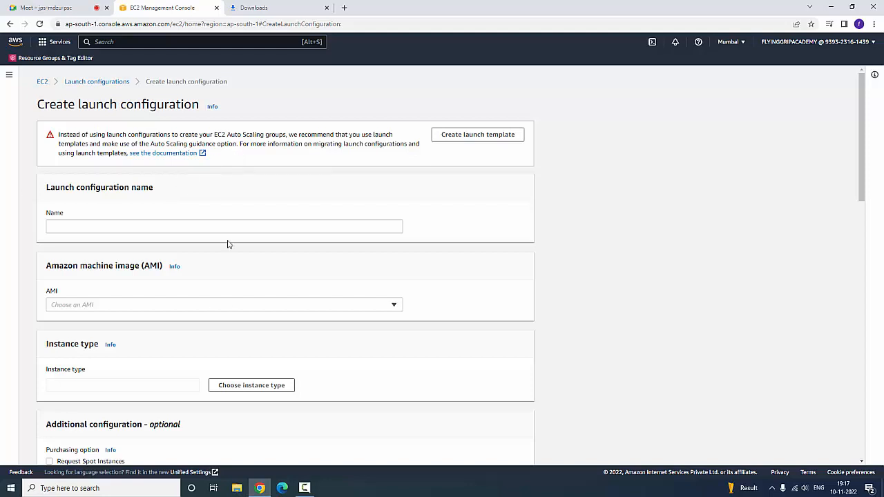
{"action": "left_click", "coordinate": [89, 227]}
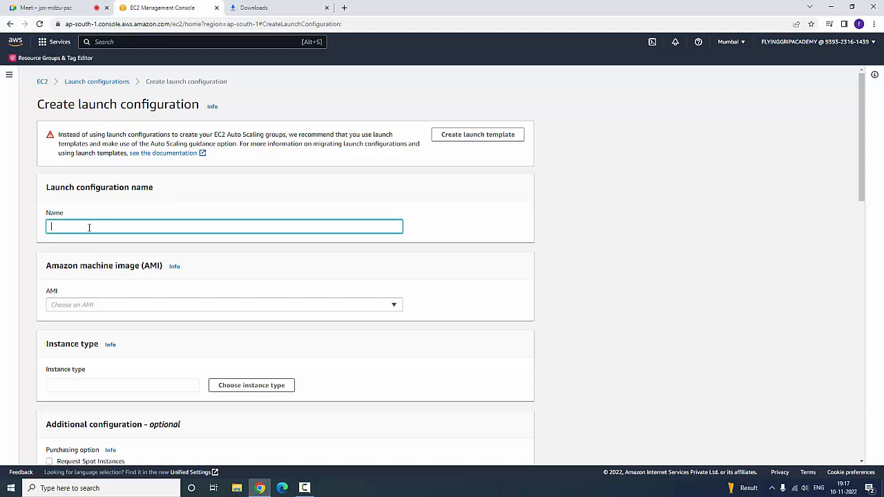
{"action": "type", "text": "AUTO SCALINGSERVER LAUNCH"}
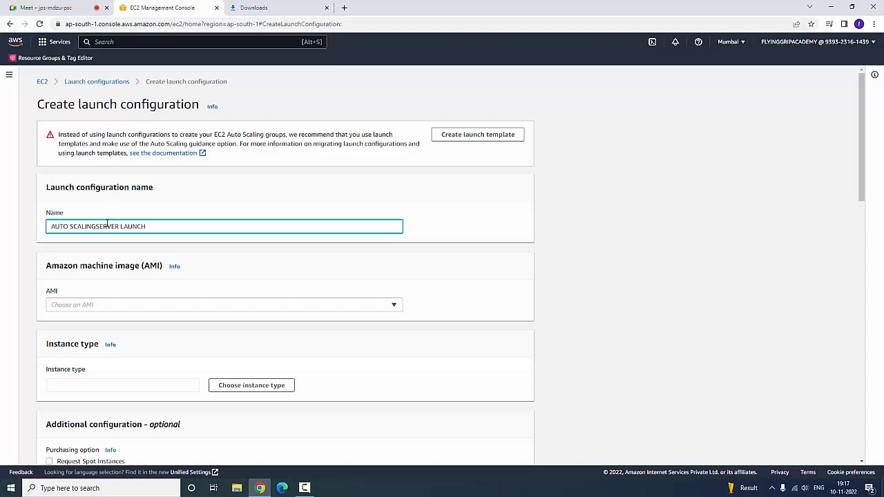
Browse the AWS Marketplace images offered for the launch configuration's AMI without choosing one
{"action": "left_click", "coordinate": [226, 308]}
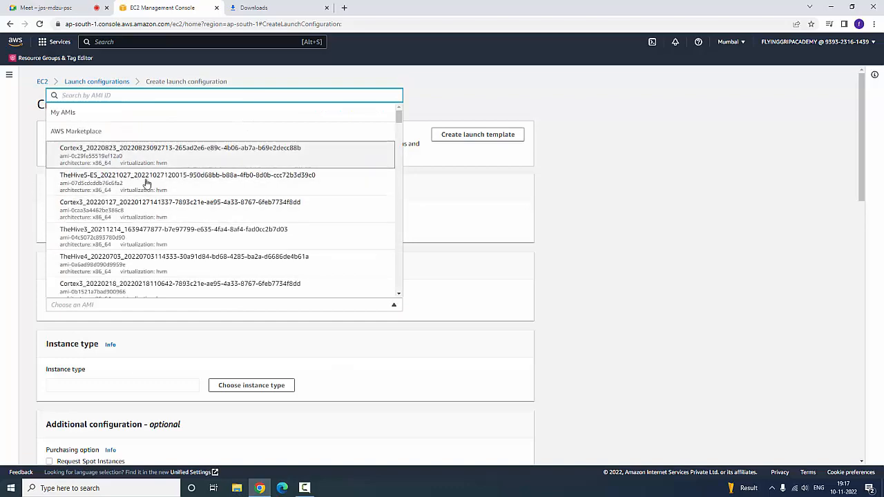
{"action": "scroll", "coordinate": [159, 225], "scroll_direction": "down", "scroll_amount": 3}
{"action": "scroll", "coordinate": [160, 229], "scroll_direction": "down", "scroll_amount": 3}
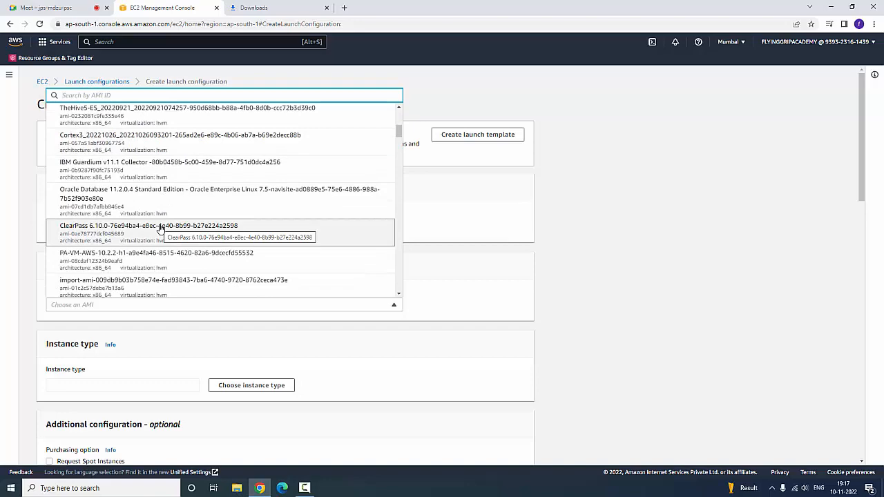
{"action": "scroll", "coordinate": [160, 229], "scroll_direction": "down", "scroll_amount": 10}
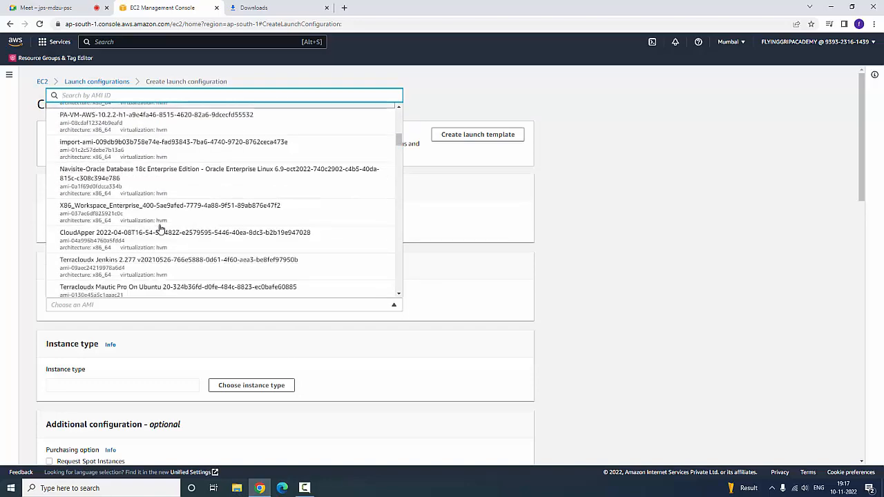
{"action": "scroll", "coordinate": [160, 229], "scroll_direction": "down", "scroll_amount": 8}
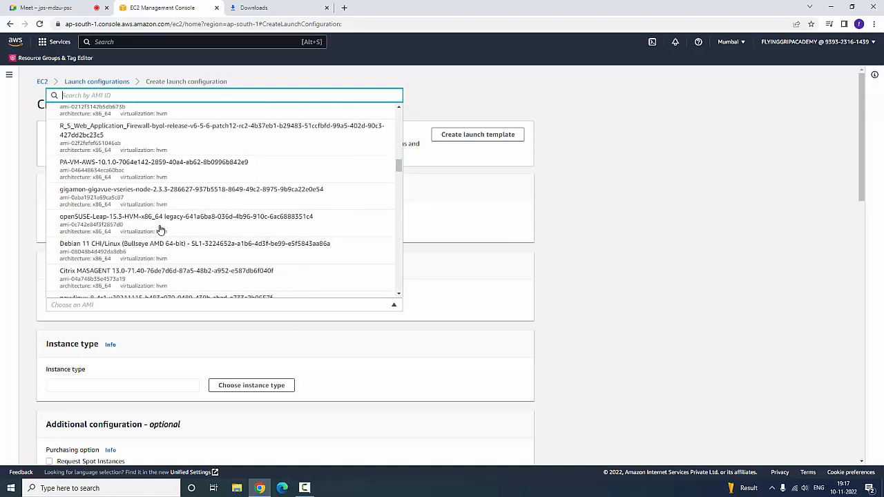
{"action": "scroll", "coordinate": [160, 229], "scroll_direction": "down", "scroll_amount": 8}
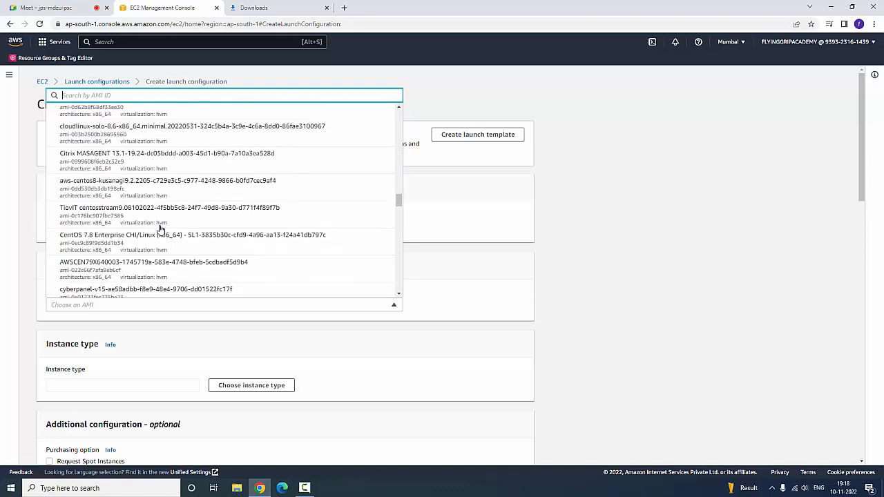
{"action": "scroll", "coordinate": [345, 247], "scroll_direction": "down", "scroll_amount": 4}
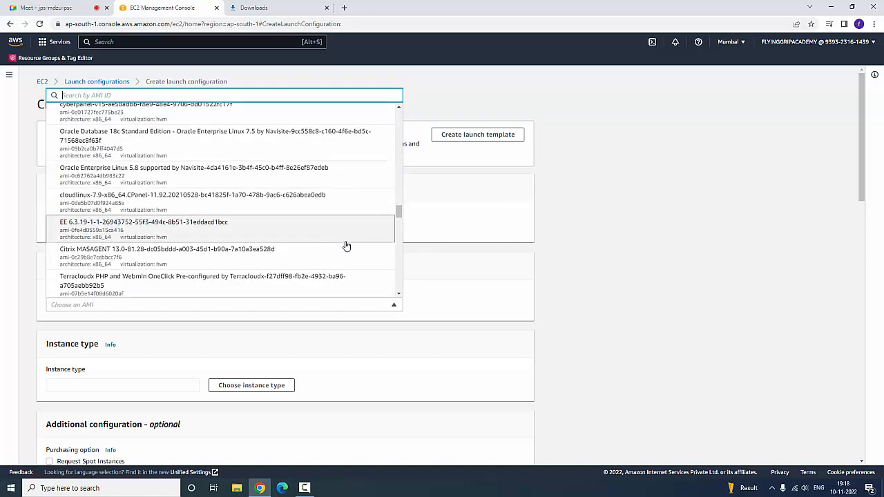
{"action": "left_click", "coordinate": [727, 244]}
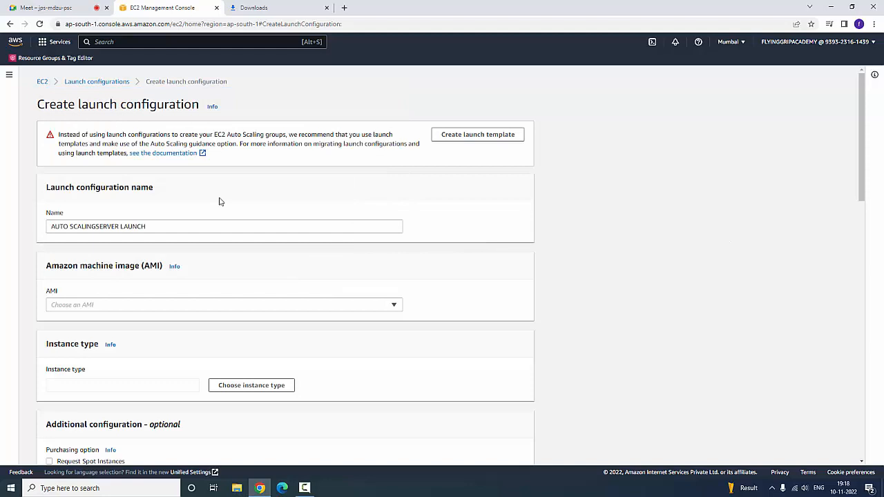
Open the AWS console home in a new browser tab and start the EC2 instance launch wizard from there
{"action": "right_click", "coordinate": [15, 41]}
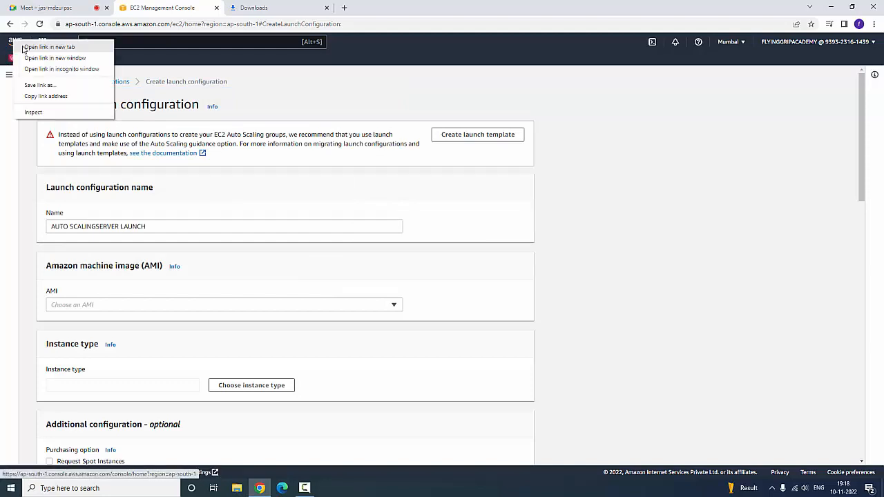
{"action": "left_click", "coordinate": [35, 46]}
{"action": "left_click", "coordinate": [436, 9]}
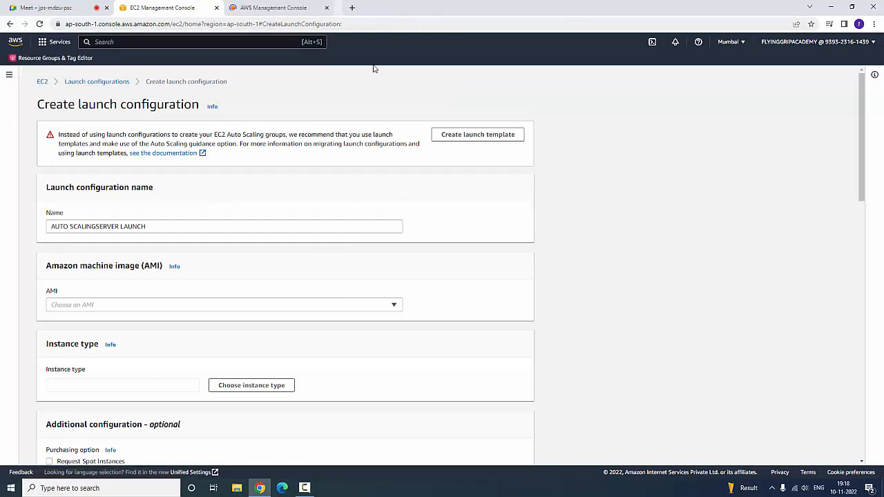
{"action": "left_click", "coordinate": [273, 7]}
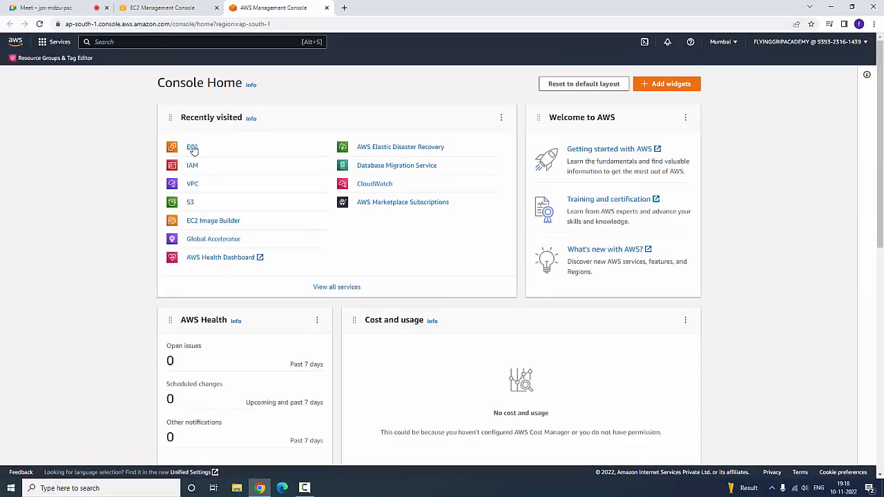
{"action": "left_click", "coordinate": [196, 149]}
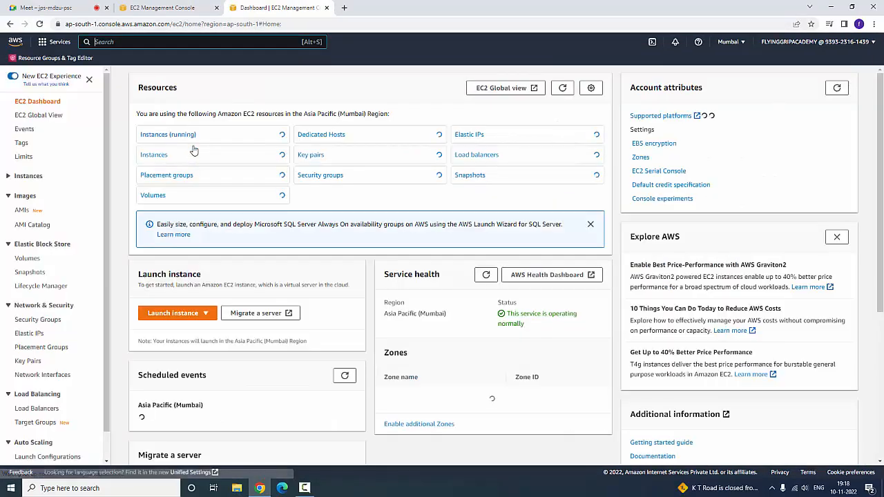
{"action": "left_click", "coordinate": [181, 314]}
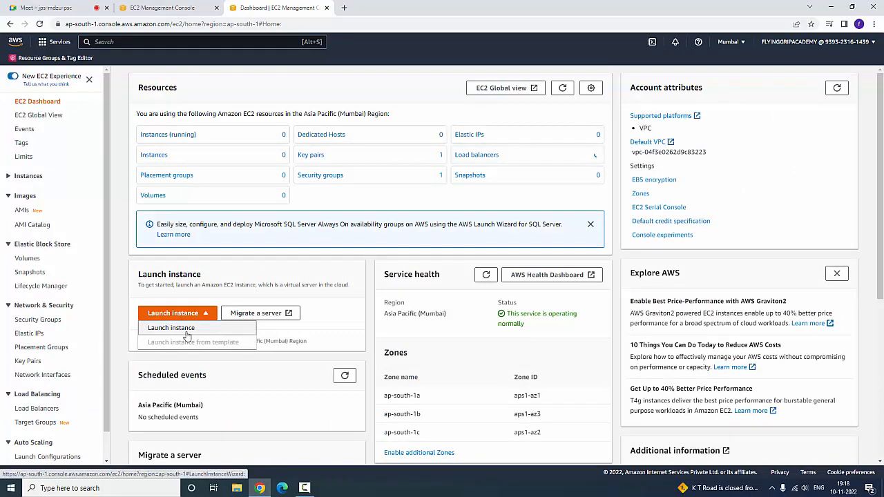
{"action": "left_click", "coordinate": [171, 328]}
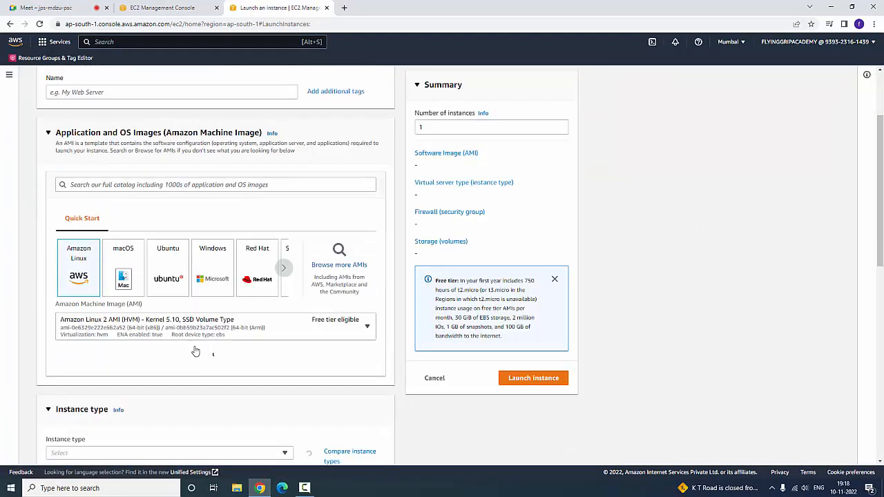
Copy Red Hat Enterprise Linux 8's x86 AMI ID, ami-05c8ca4485f8b138a, from the full AMI catalog and select that image for the launch configuration
{"action": "left_click", "coordinate": [289, 270]}
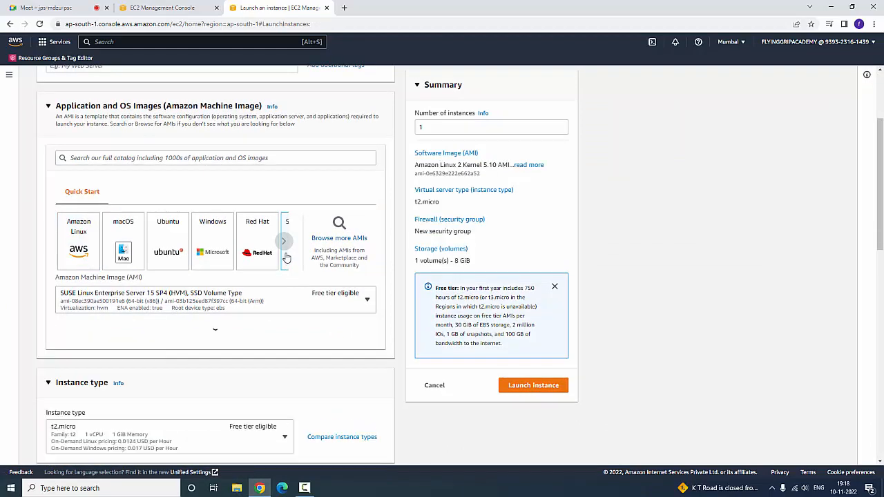
{"action": "left_click", "coordinate": [341, 243]}
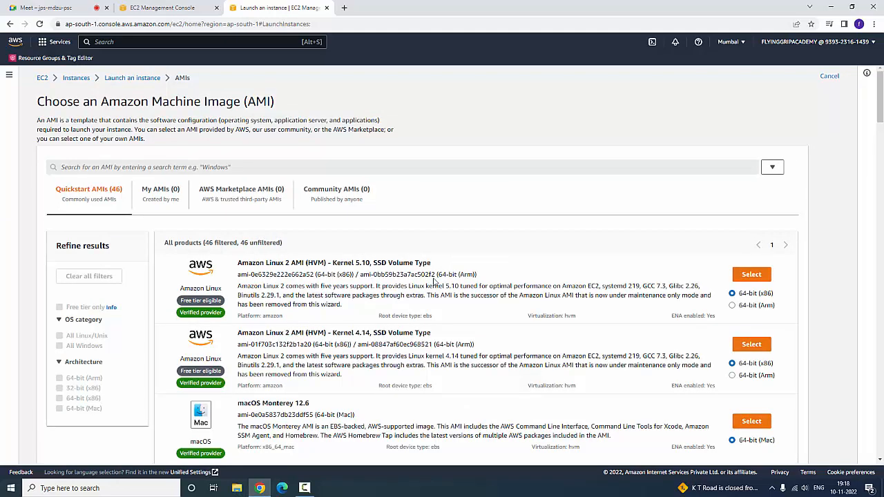
{"action": "scroll", "coordinate": [503, 299], "scroll_direction": "down", "scroll_amount": 5}
{"action": "scroll", "coordinate": [195, 235], "scroll_direction": "up", "scroll_amount": 3}
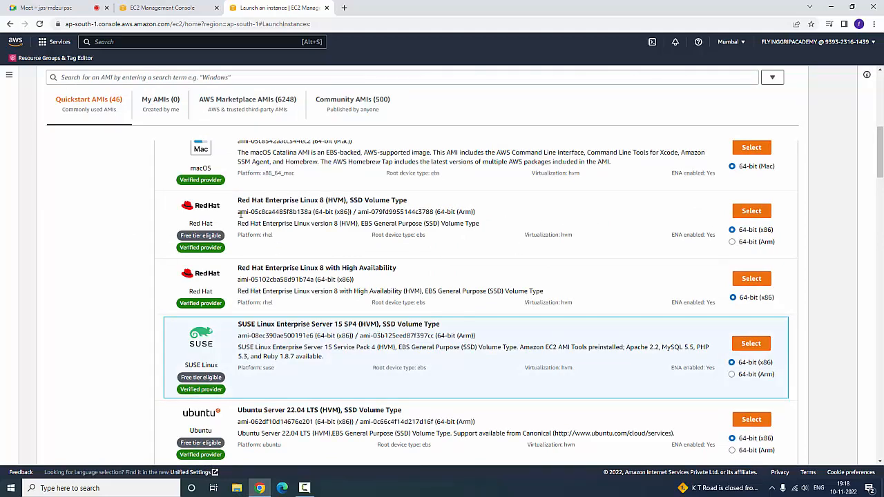
{"action": "left_click_drag", "start_coordinate": [237, 212], "coordinate": [362, 212]}
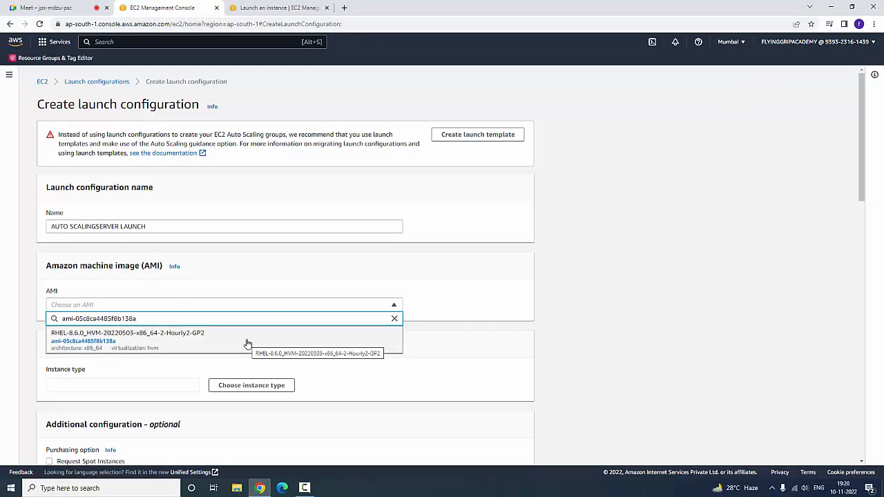
{"action": "left_click", "coordinate": [158, 335]}
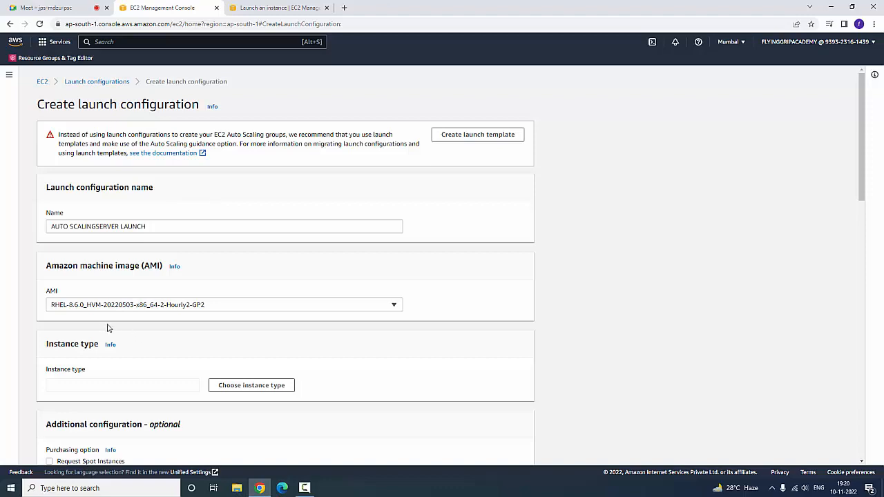
Review the Red Hat Enterprise Linux 8 entry and its AMI IDs in the AMI catalog again
{"action": "left_click", "coordinate": [302, 7]}
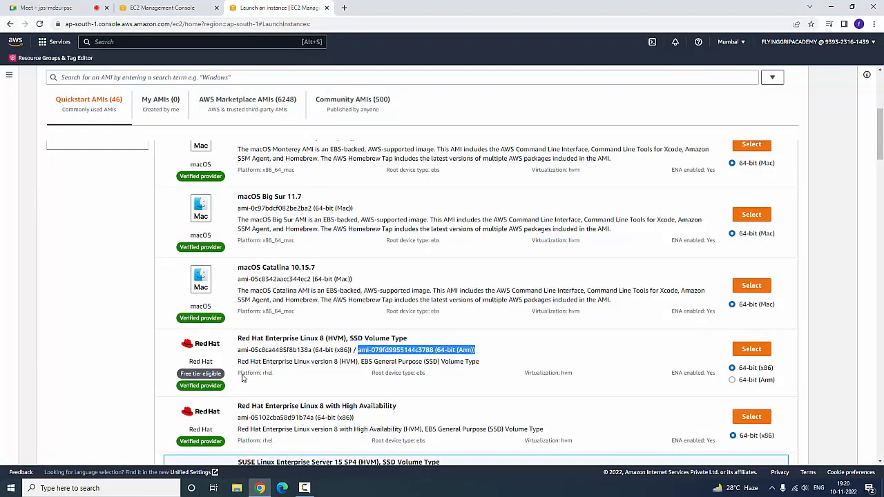
{"action": "left_click", "coordinate": [290, 371]}
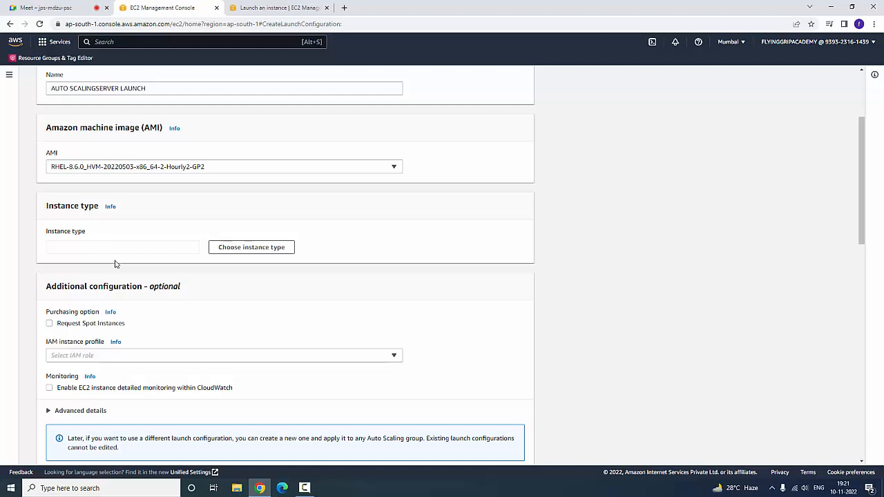
Filter the instance types by "t2" and set the launch configuration's instance type to t2.micro
{"action": "left_click", "coordinate": [243, 251]}
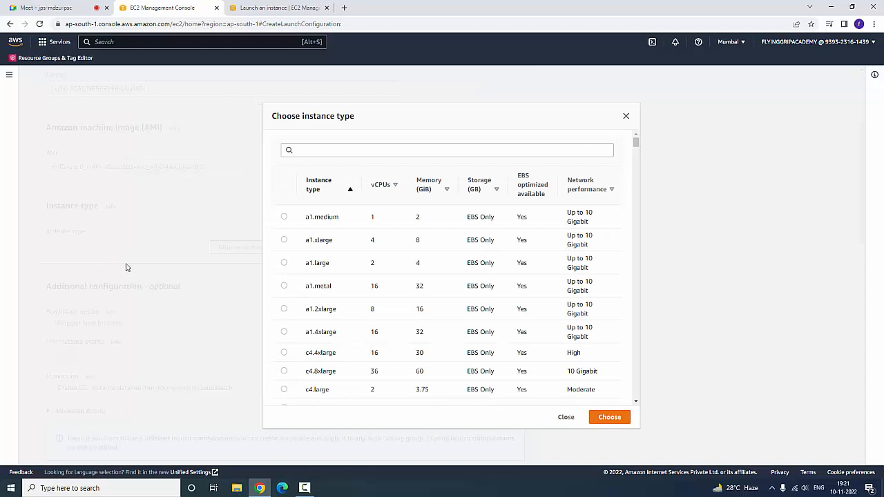
{"action": "scroll", "coordinate": [426, 260], "scroll_direction": "down", "scroll_amount": 3}
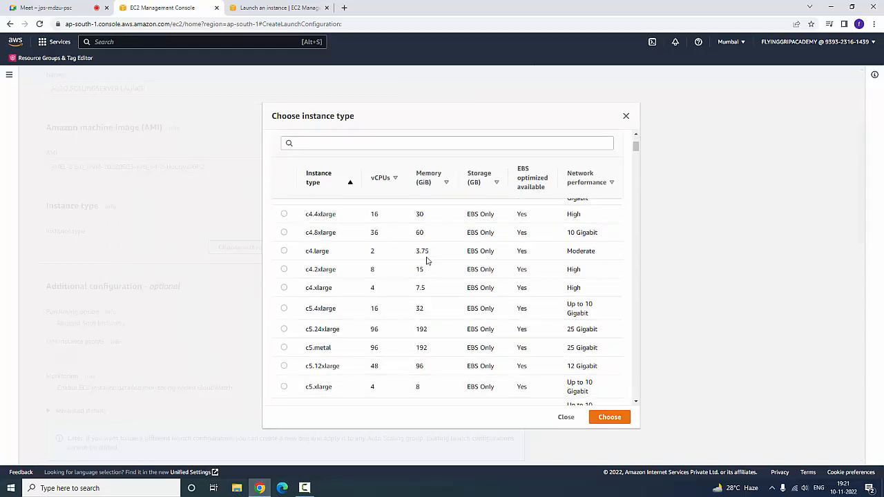
{"action": "scroll", "coordinate": [425, 260], "scroll_direction": "down", "scroll_amount": 10}
{"action": "scroll", "coordinate": [425, 259], "scroll_direction": "down", "scroll_amount": 10}
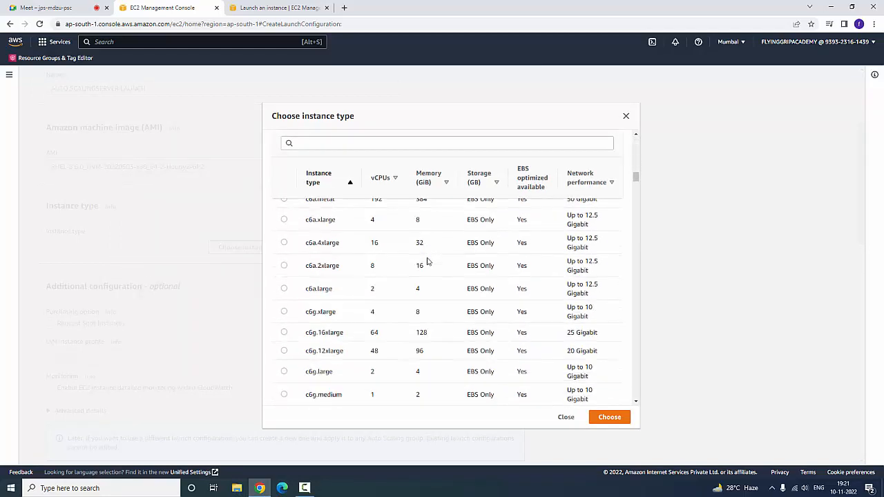
{"action": "left_click_drag", "start_coordinate": [639, 188], "coordinate": [636, 140]}
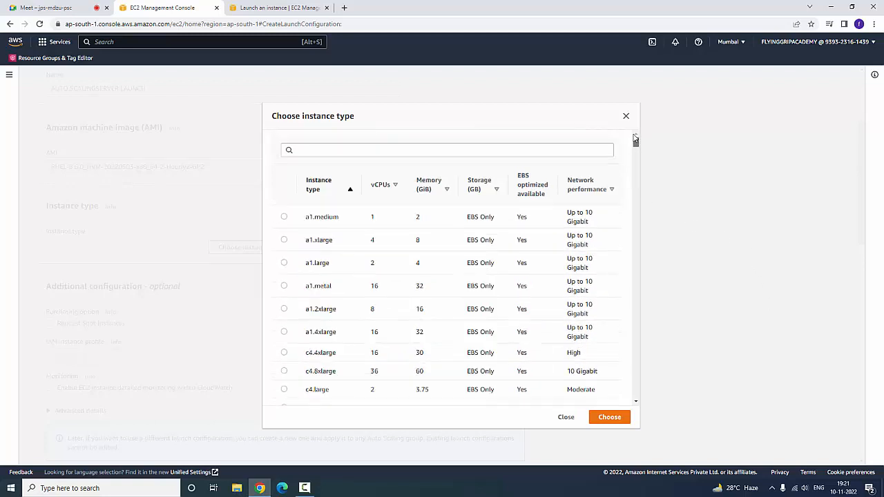
{"action": "left_click", "coordinate": [532, 152]}
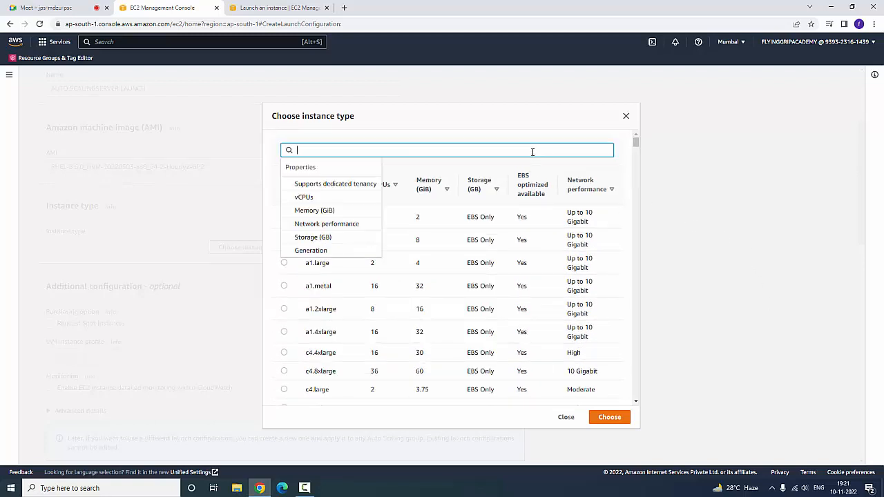
{"action": "type", "text": "t2"}
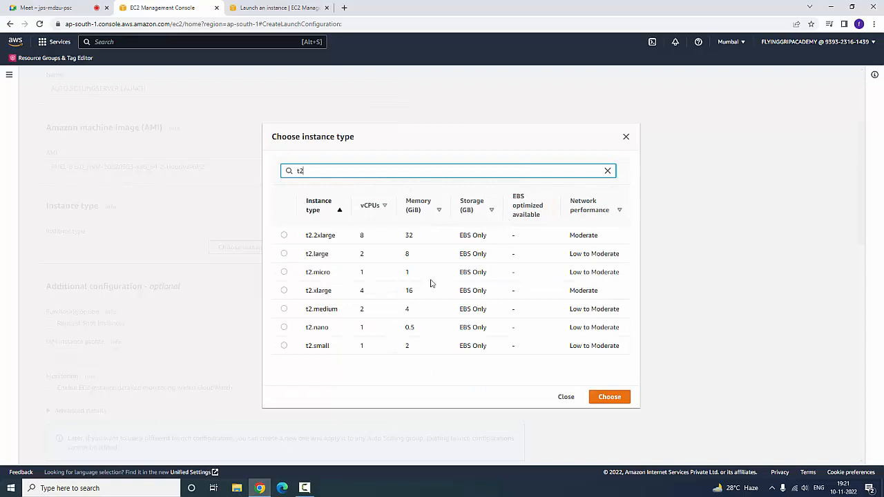
{"action": "left_click", "coordinate": [284, 272]}
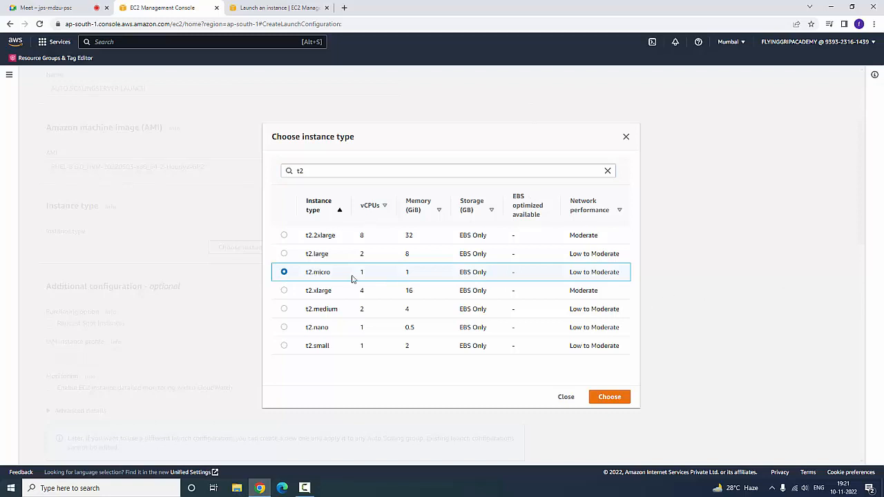
{"action": "left_click", "coordinate": [611, 398]}
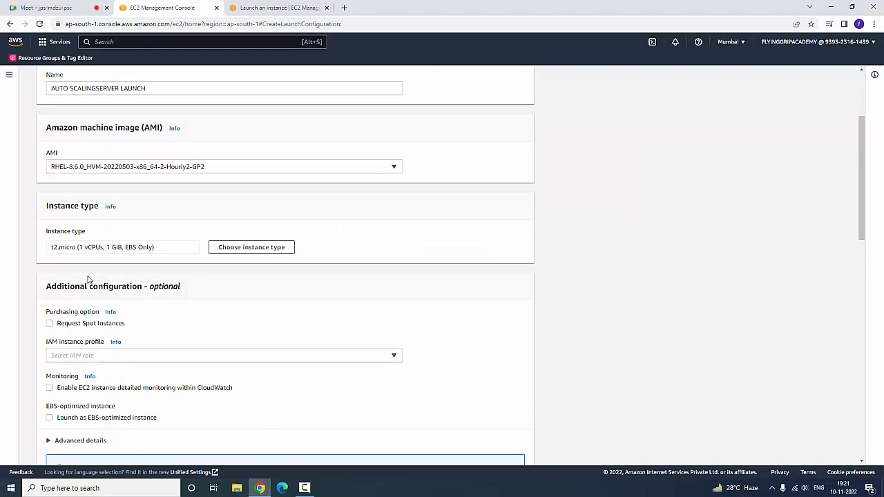
Check the additional configuration options and the IAM roles available for the instance profile
{"action": "scroll", "coordinate": [131, 327], "scroll_direction": "down", "scroll_amount": 1}
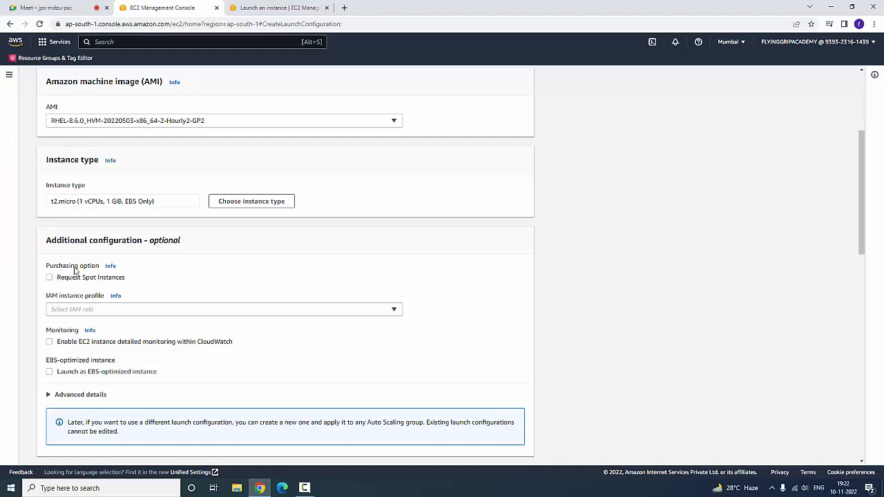
{"action": "left_click", "coordinate": [396, 313]}
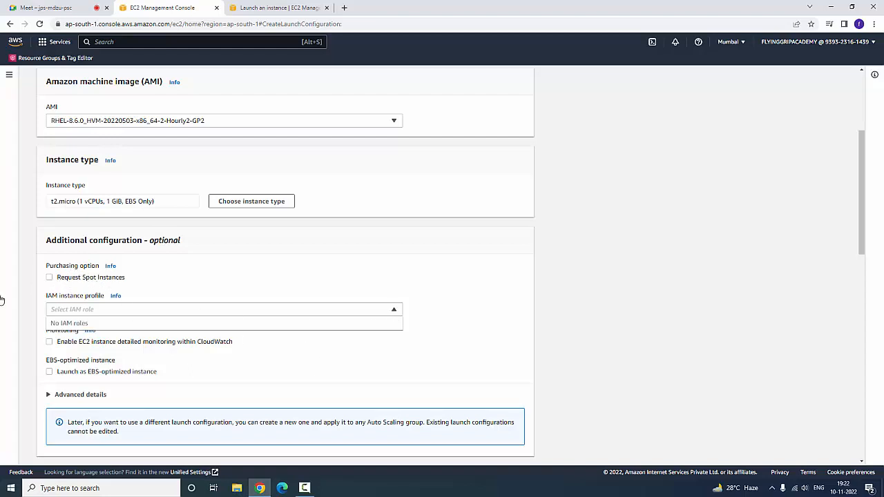
{"action": "left_click", "coordinate": [27, 357]}
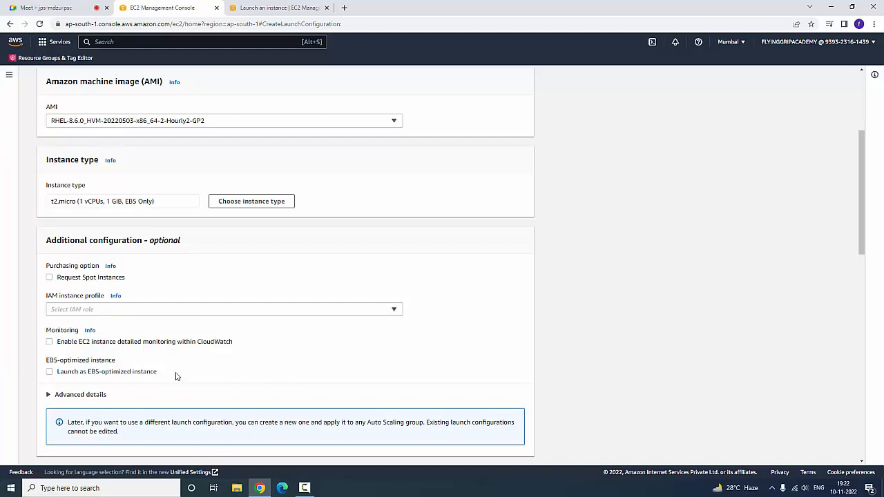
{"action": "scroll", "coordinate": [176, 376], "scroll_direction": "down", "scroll_amount": 1}
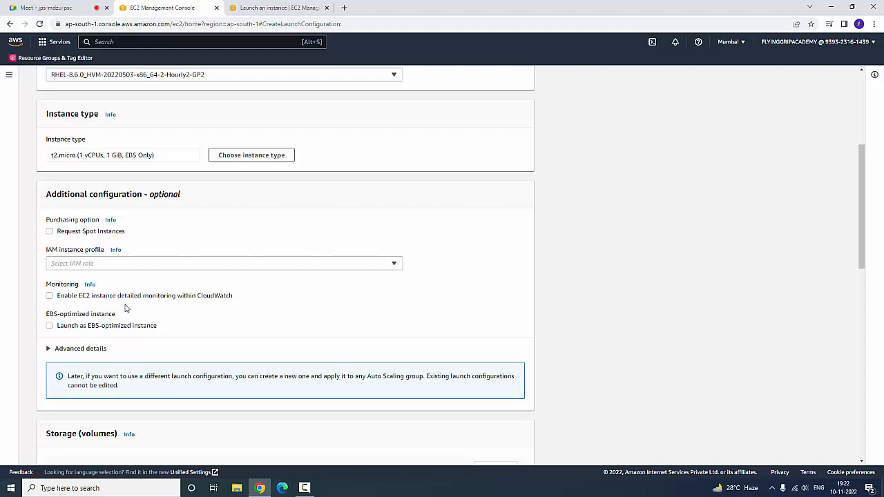
{"action": "scroll", "coordinate": [129, 312], "scroll_direction": "down", "scroll_amount": 1}
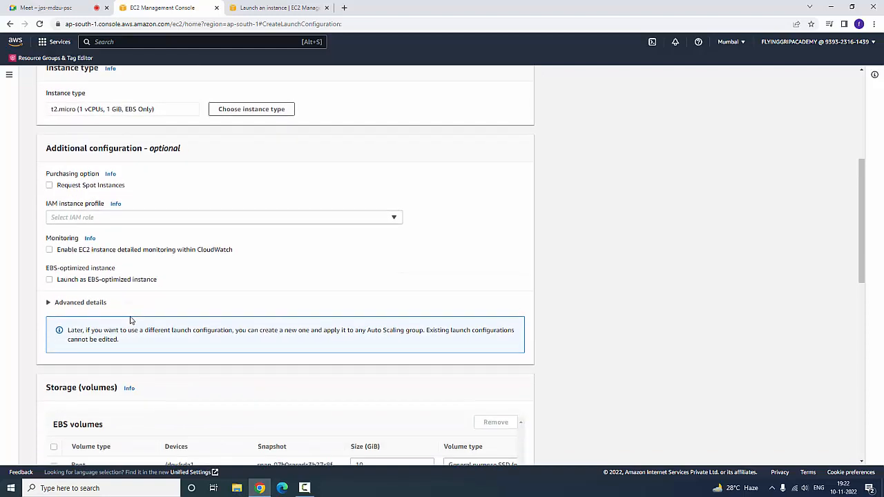
Expand the advanced details and fill the user data with the REDHAT:1 bash script copied from the userdata file in Notepad
{"action": "left_click", "coordinate": [47, 304]}
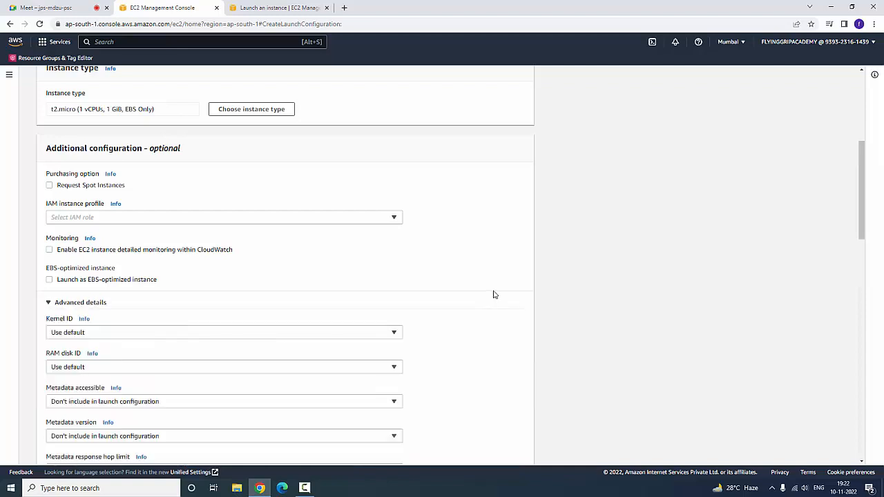
{"action": "scroll", "coordinate": [493, 294], "scroll_direction": "down", "scroll_amount": 2}
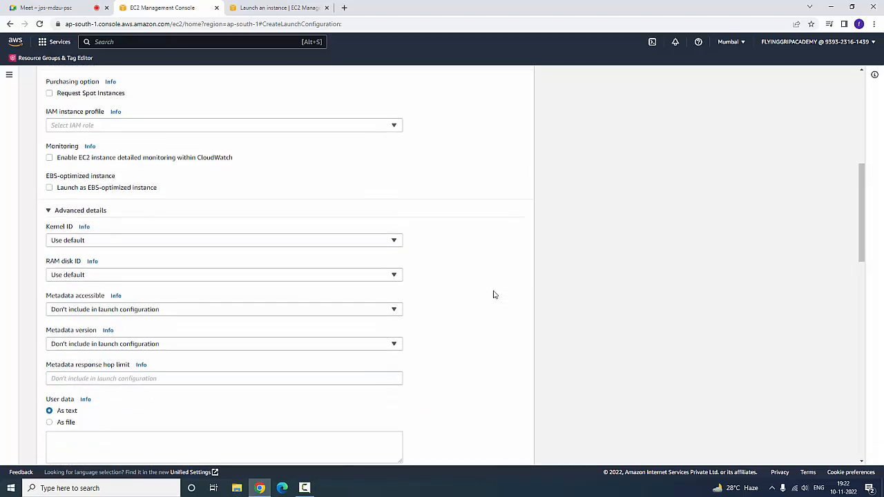
{"action": "scroll", "coordinate": [494, 295], "scroll_direction": "down", "scroll_amount": 2}
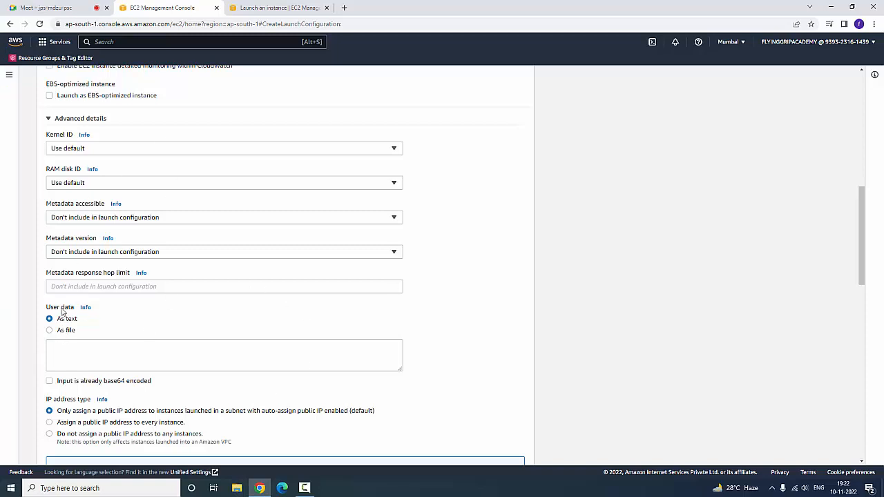
{"action": "left_click_drag", "start_coordinate": [44, 308], "coordinate": [76, 308]}
{"action": "left_click", "coordinate": [75, 350]}
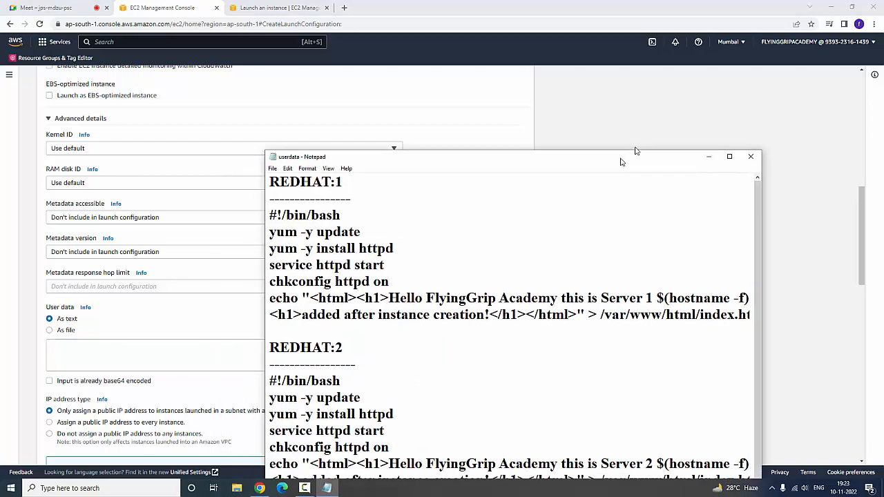
{"action": "left_click_drag", "start_coordinate": [620, 160], "coordinate": [726, 62]}
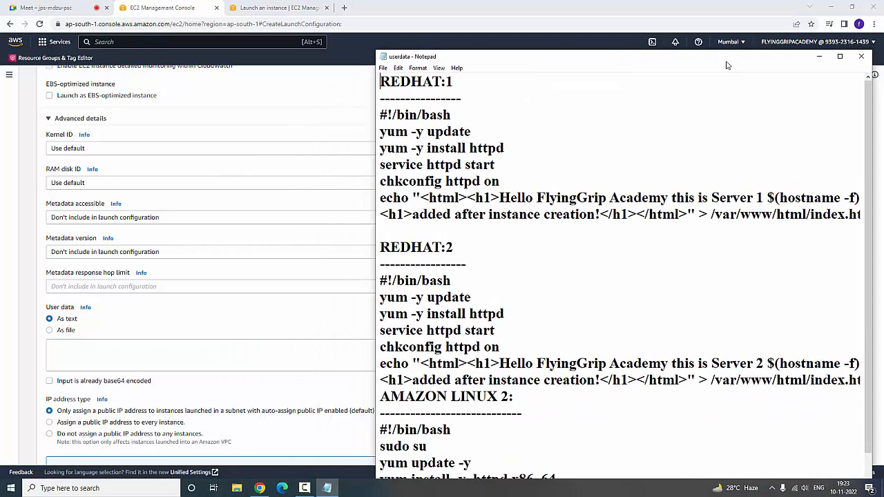
{"action": "left_click_drag", "start_coordinate": [380, 115], "coordinate": [881, 214]}
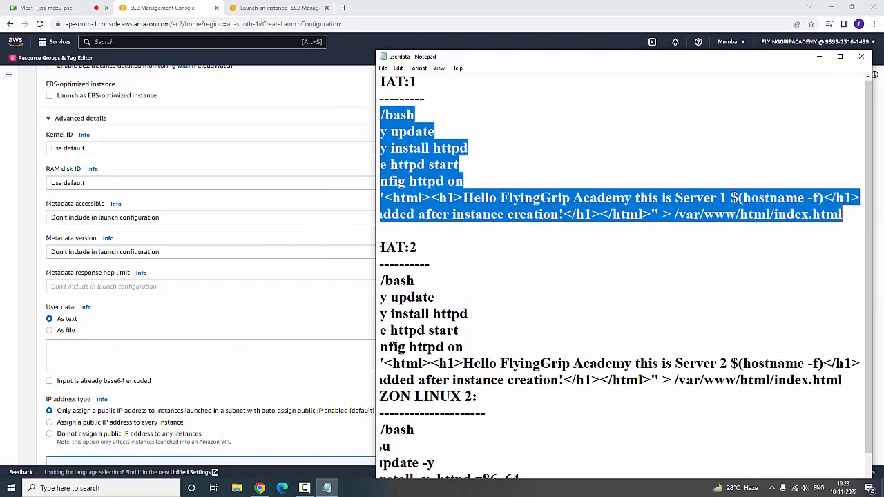
{"action": "right_click", "coordinate": [733, 200]}
{"action": "left_click", "coordinate": [751, 231]}
{"action": "left_click", "coordinate": [69, 355]}
{"action": "right_click", "coordinate": [69, 355]}
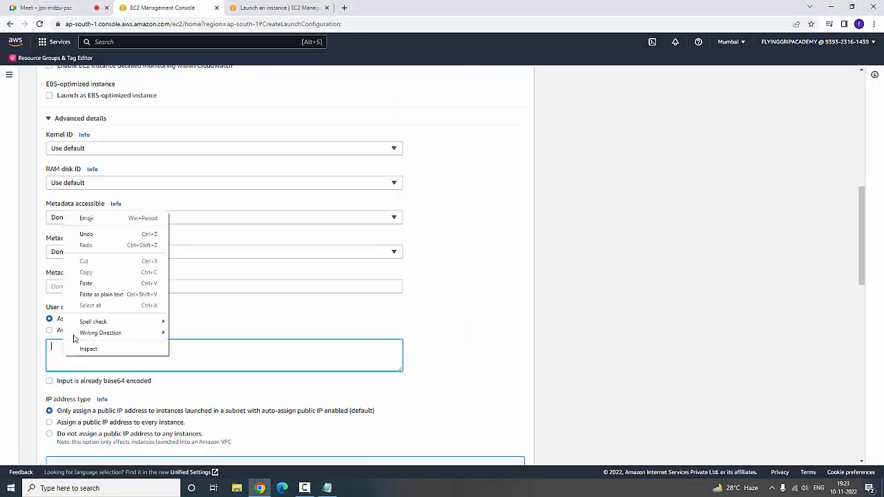
{"action": "left_click", "coordinate": [86, 283]}
Replace "this is Server 1" in the user data script's echo line with "This is server created from auto scaling group"
{"action": "scroll", "coordinate": [303, 345], "scroll_direction": "down", "scroll_amount": 1}
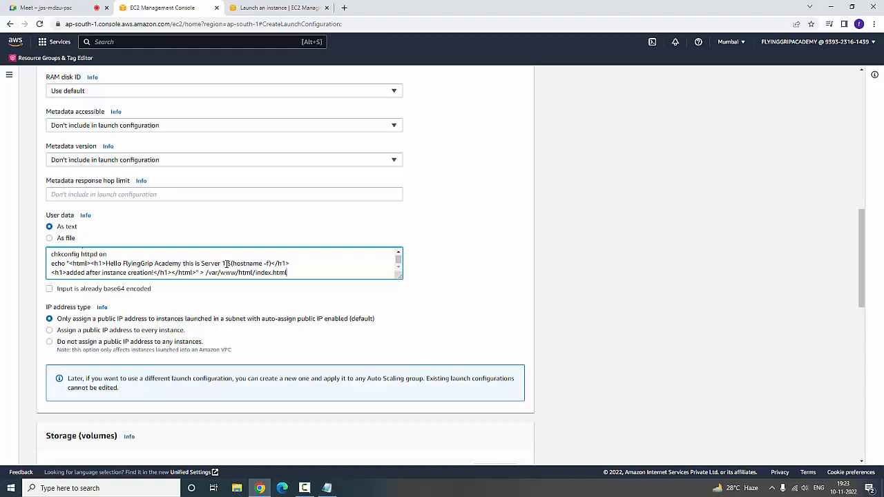
{"action": "left_click_drag", "start_coordinate": [226, 264], "coordinate": [184, 264]}
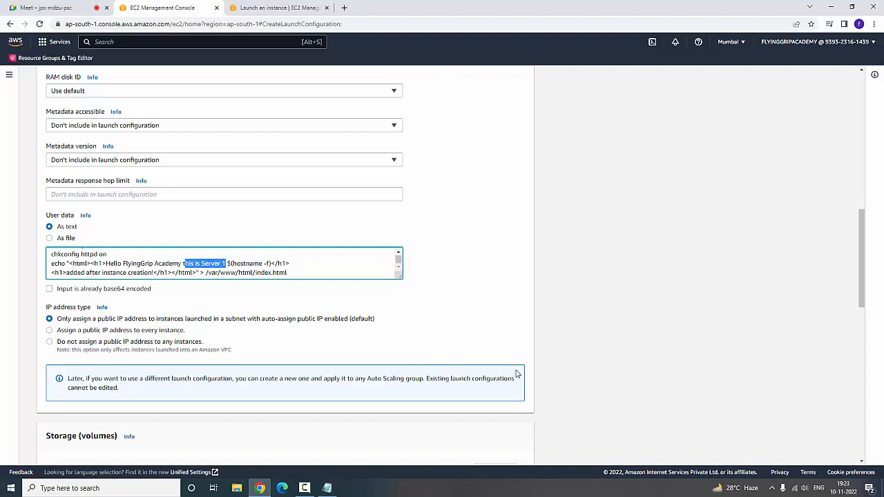
{"action": "type", "text": "This"}
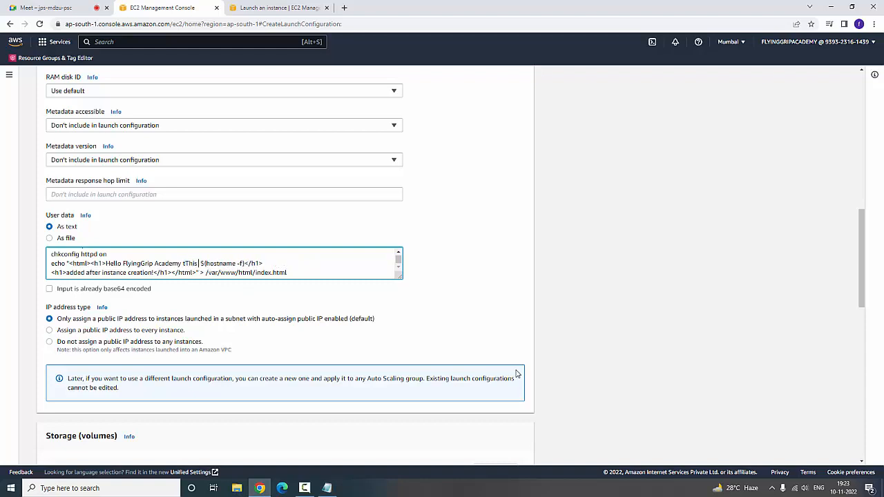
{"action": "key", "text": "BackSpace"}
{"action": "key", "text": "BackSpace"}
{"action": "key", "text": "BackSpace"}
{"action": "key", "text": "BackSpace"}
{"action": "key", "text": "BackSpace"}
{"action": "type", "text": "This is"}
{"action": "type", "text": " server c"}
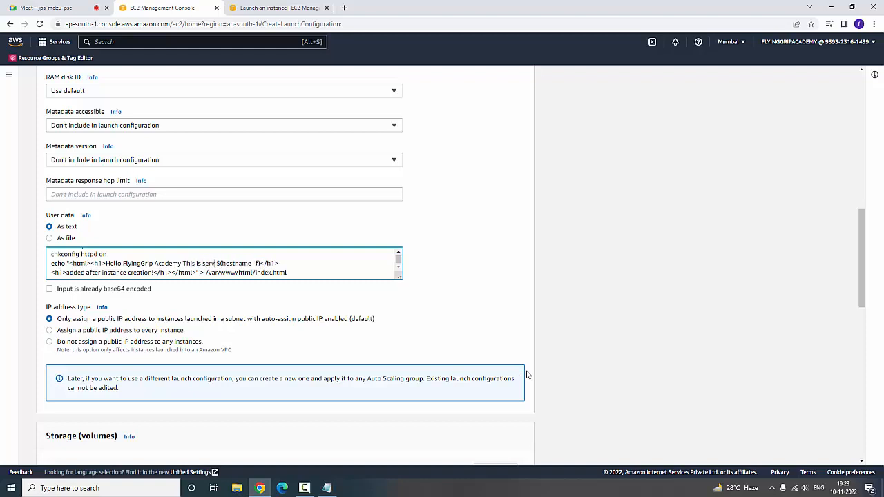
{"action": "type", "text": "reated f"}
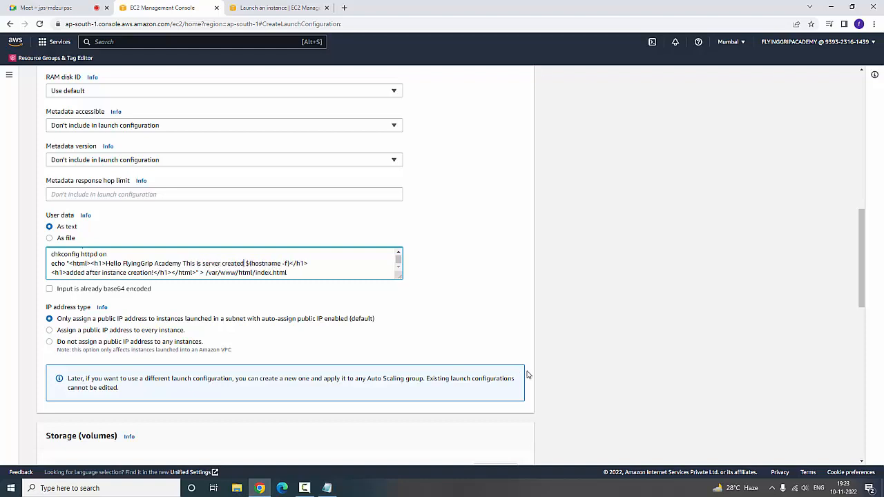
{"action": "type", "text": "rom auto scaling group"}
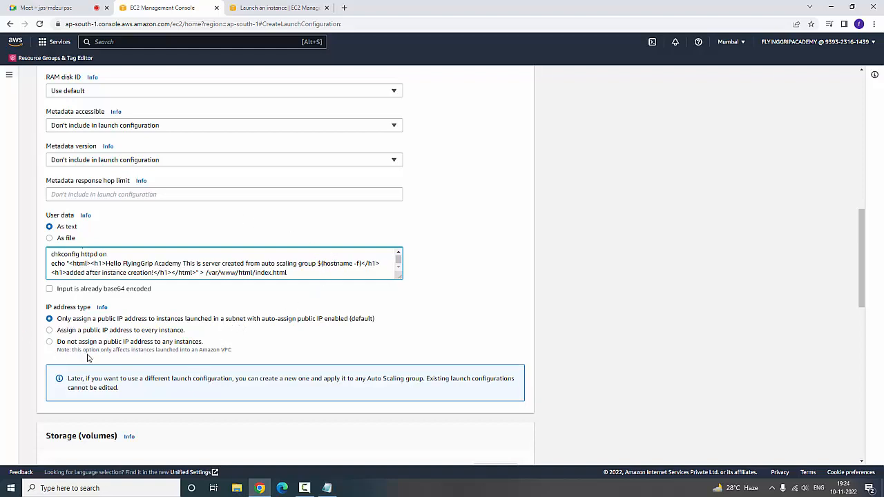
Assign the existing default VPC security group to the launch configuration
{"action": "scroll", "coordinate": [88, 359], "scroll_direction": "down", "scroll_amount": 1}
{"action": "scroll", "coordinate": [88, 358], "scroll_direction": "down", "scroll_amount": 3}
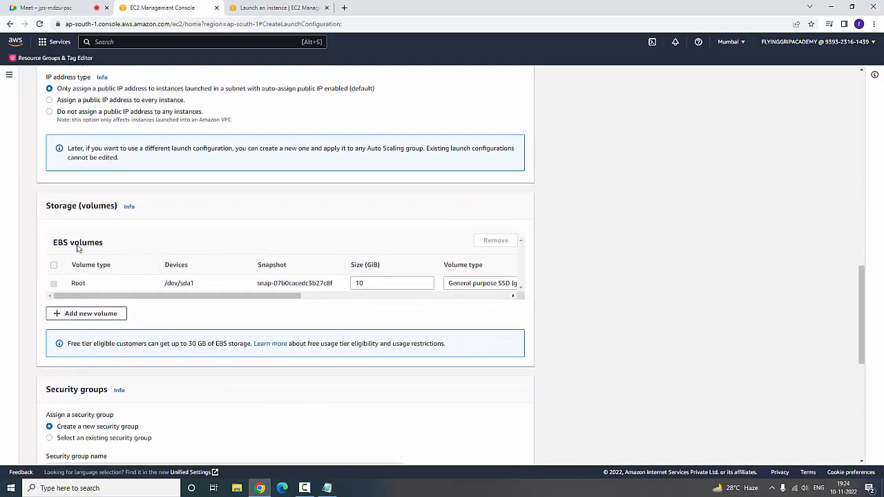
{"action": "scroll", "coordinate": [74, 236], "scroll_direction": "down", "scroll_amount": 1}
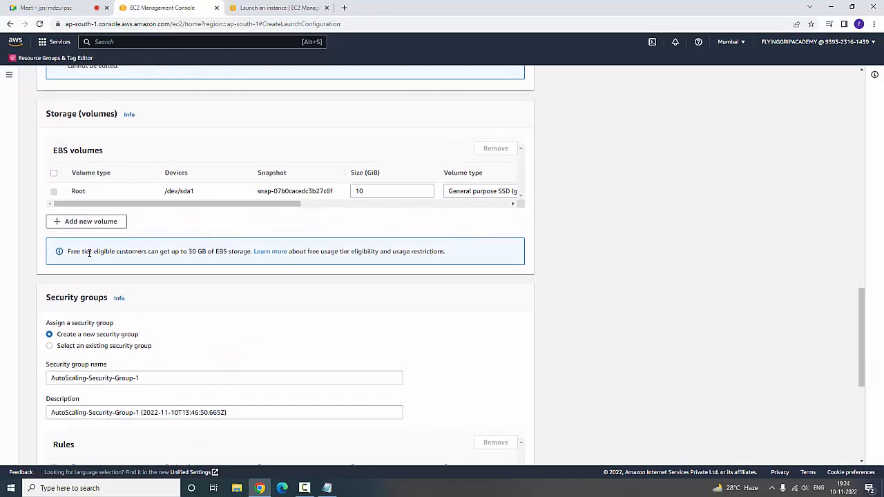
{"action": "scroll", "coordinate": [72, 186], "scroll_direction": "down", "scroll_amount": 1}
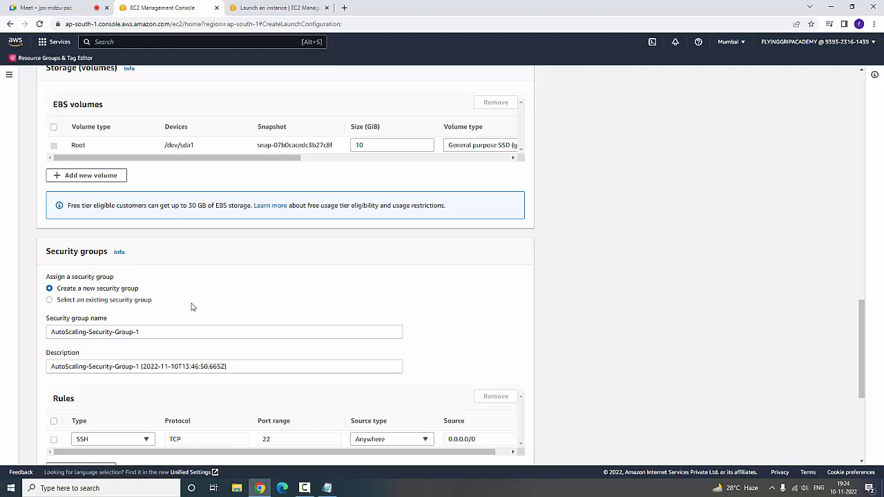
{"action": "scroll", "coordinate": [192, 307], "scroll_direction": "down", "scroll_amount": 2}
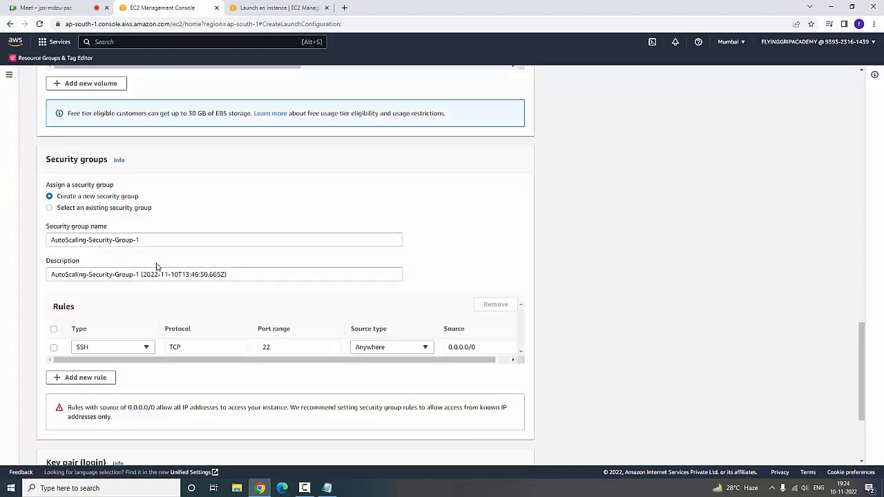
{"action": "left_click", "coordinate": [50, 208]}
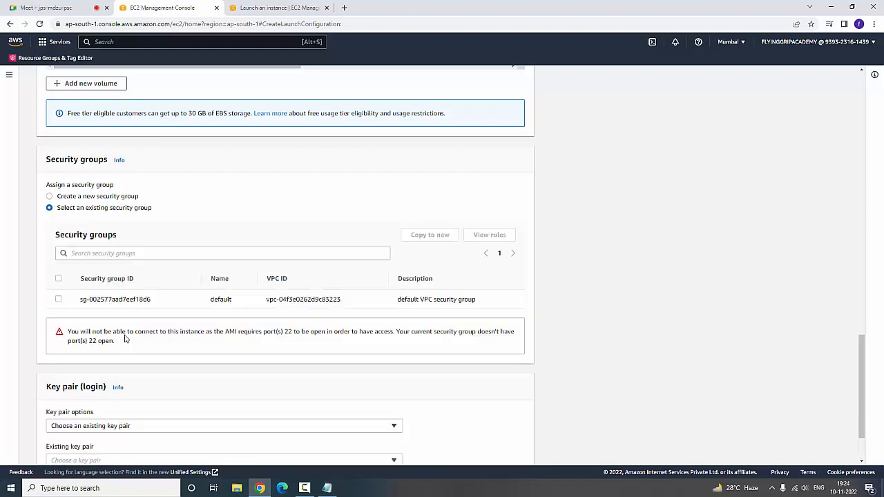
{"action": "left_click", "coordinate": [58, 299]}
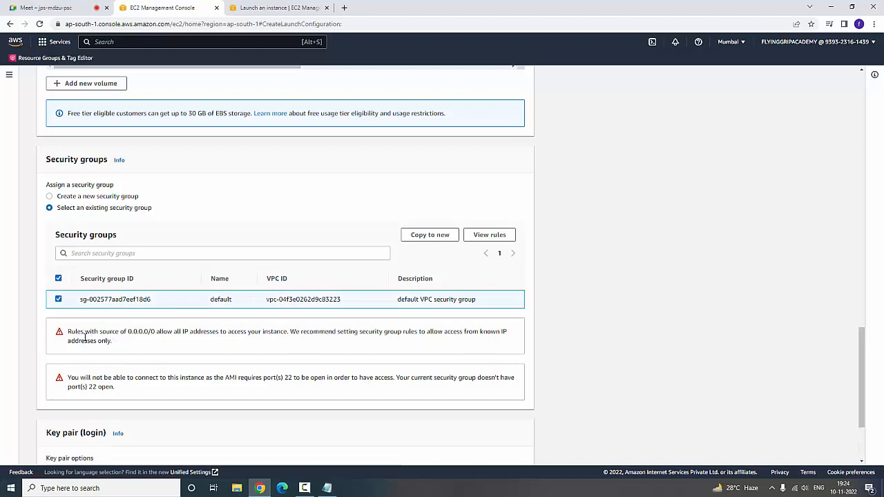
Read the security group warnings about the 0.0.0.0/0 source and port 22 access
{"action": "left_click_drag", "start_coordinate": [91, 333], "coordinate": [193, 342]}
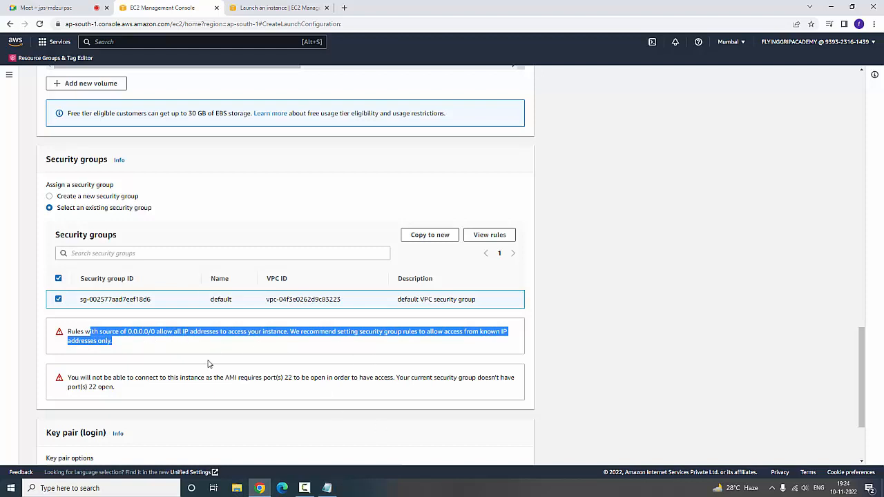
{"action": "left_click", "coordinate": [135, 341]}
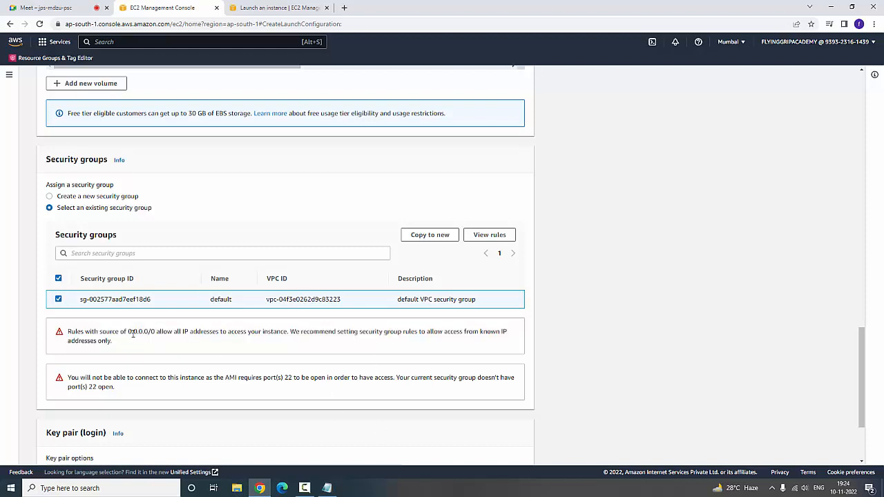
{"action": "left_click_drag", "start_coordinate": [129, 331], "coordinate": [157, 331]}
{"action": "scroll", "coordinate": [160, 360], "scroll_direction": "down", "scroll_amount": 1}
{"action": "left_click_drag", "start_coordinate": [111, 332], "coordinate": [245, 341]}
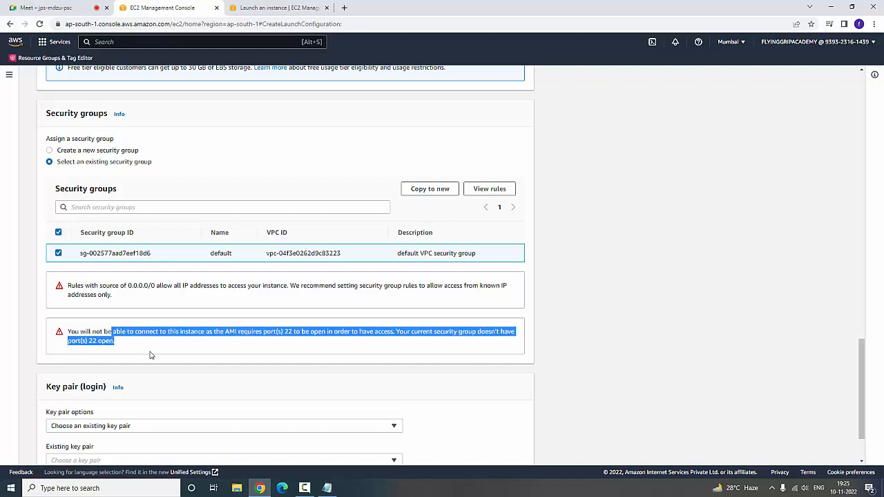
Choose the existing key pair Ubuntu, acknowledge access to its private key file, and create the launch configuration
{"action": "scroll", "coordinate": [149, 351], "scroll_direction": "down", "scroll_amount": 2}
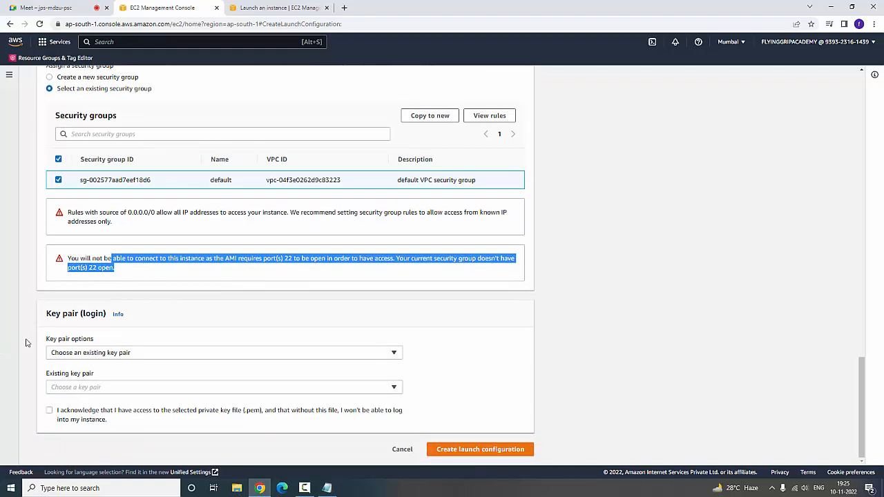
{"action": "left_click", "coordinate": [30, 341]}
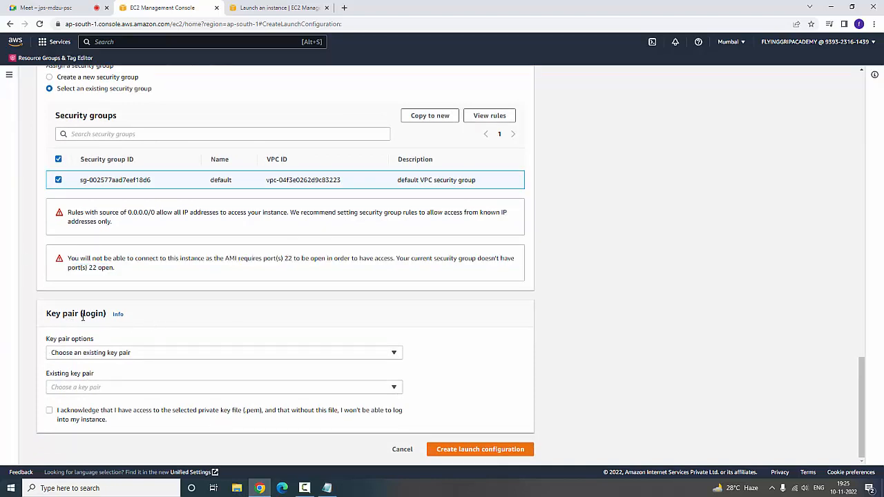
{"action": "left_click_drag", "start_coordinate": [73, 314], "coordinate": [109, 322]}
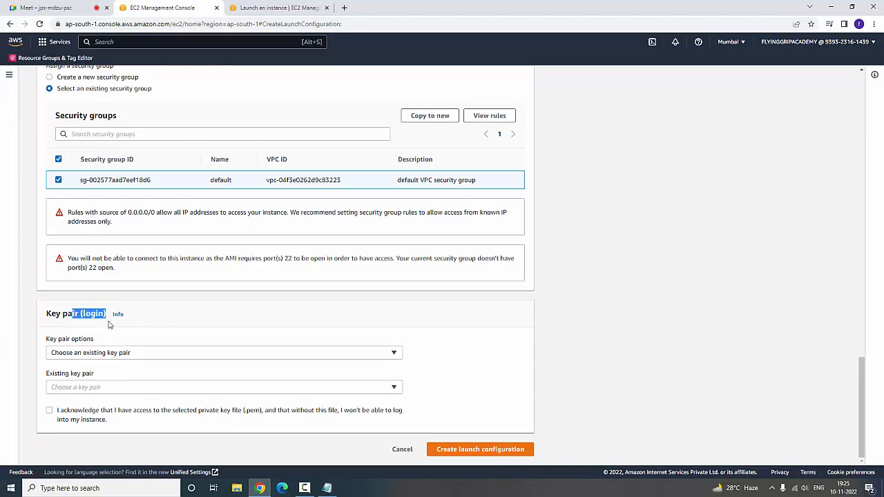
{"action": "left_click", "coordinate": [395, 354]}
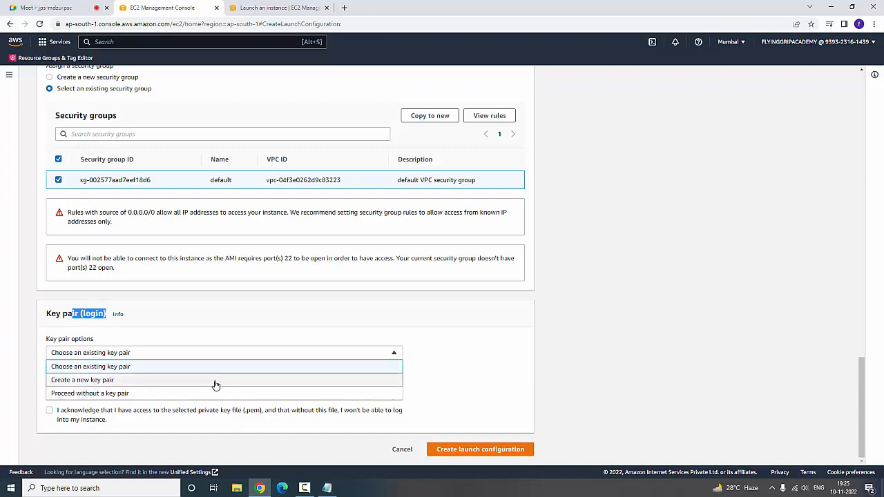
{"action": "left_click", "coordinate": [129, 367]}
{"action": "left_click", "coordinate": [147, 387]}
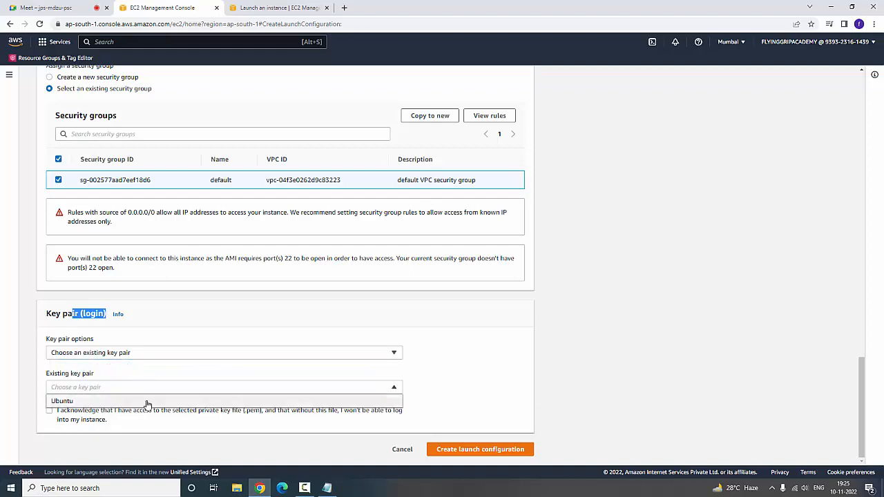
{"action": "left_click", "coordinate": [150, 401]}
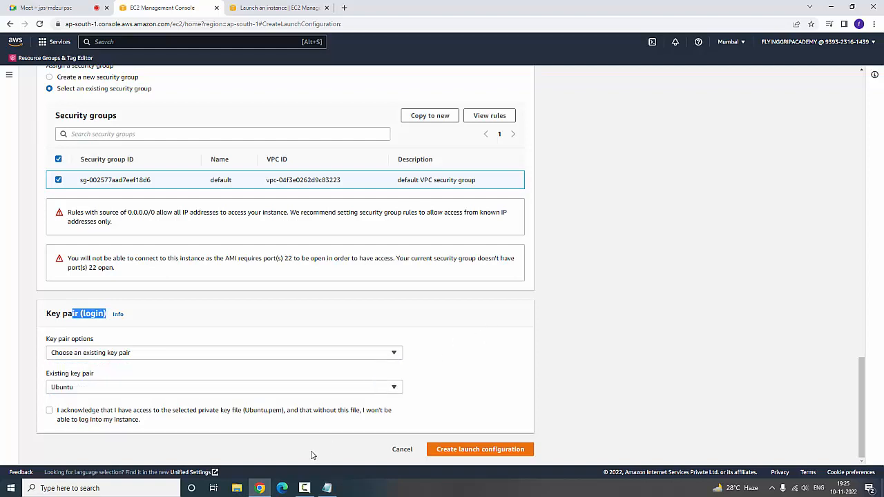
{"action": "left_click", "coordinate": [50, 412]}
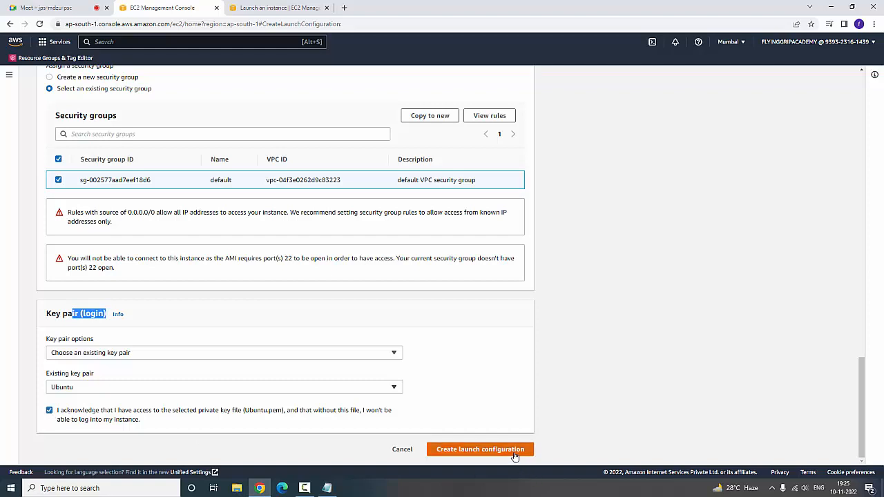
{"action": "left_click", "coordinate": [483, 449]}
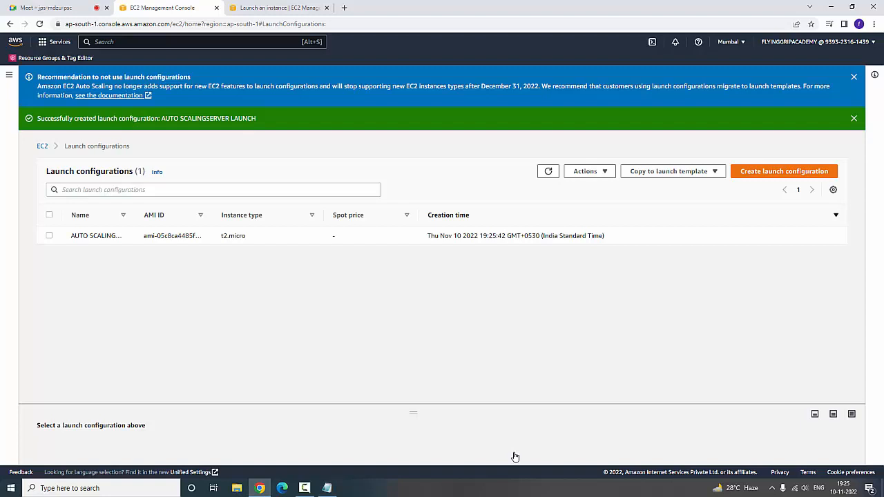
Start creating an Auto Scaling group from the launch configuration AUTO SCALINGSERVER LAUNCH
{"action": "left_click", "coordinate": [587, 171]}
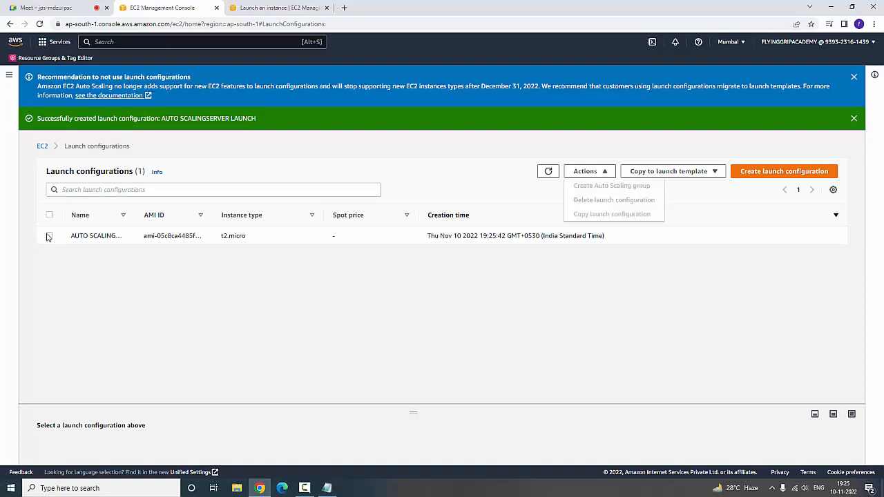
{"action": "left_click", "coordinate": [49, 236]}
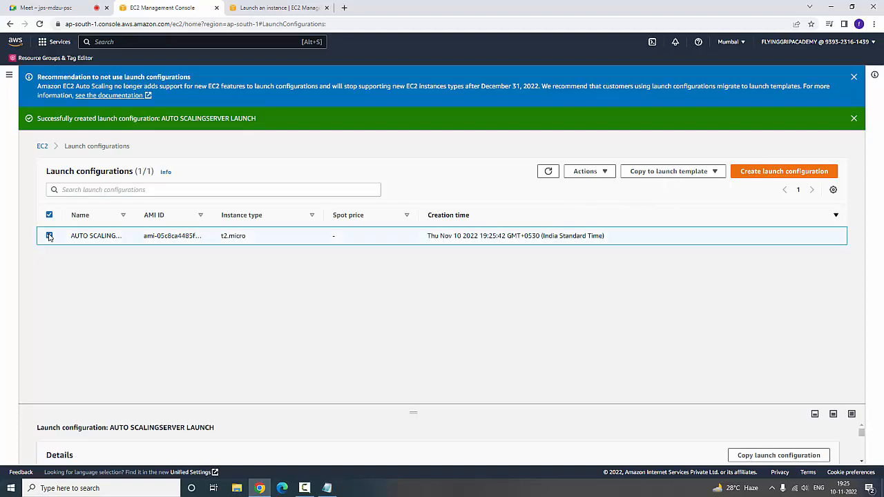
{"action": "left_click", "coordinate": [611, 174]}
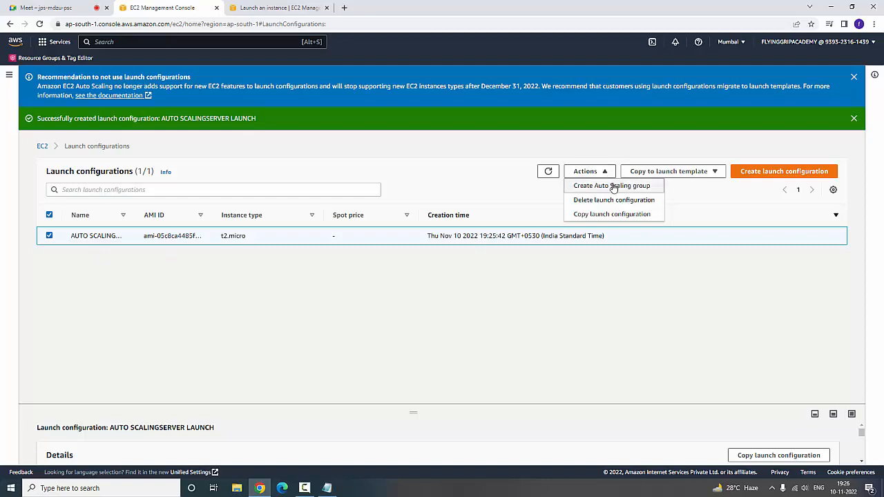
{"action": "left_click", "coordinate": [612, 186]}
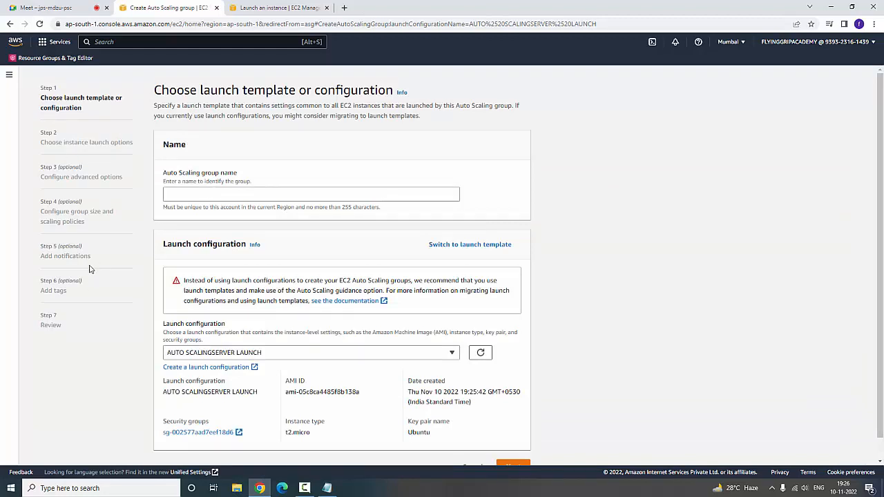
Name the Auto Scaling group "Autocaling group Flying Grip Academy" and choose AUTO SCALINGSERVER LAUNCH as its launch configuration
{"action": "left_click", "coordinate": [253, 194]}
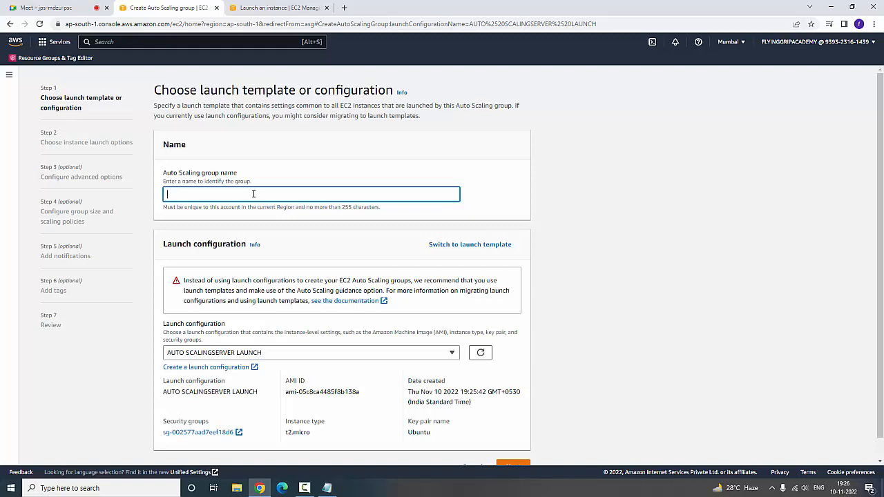
{"action": "type", "text": "Autocaling group Fly"}
{"action": "type", "text": "ing Grip Academy"}
{"action": "scroll", "coordinate": [421, 332], "scroll_direction": "down", "scroll_amount": 1}
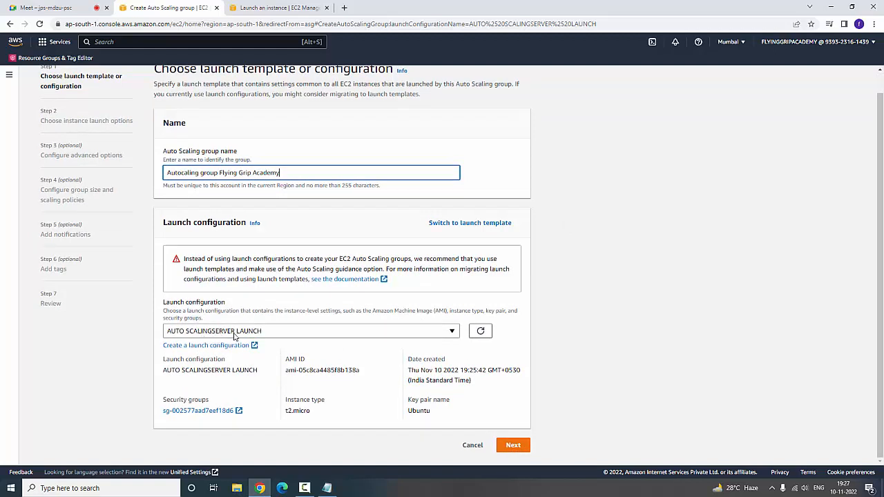
{"action": "left_click", "coordinate": [452, 332]}
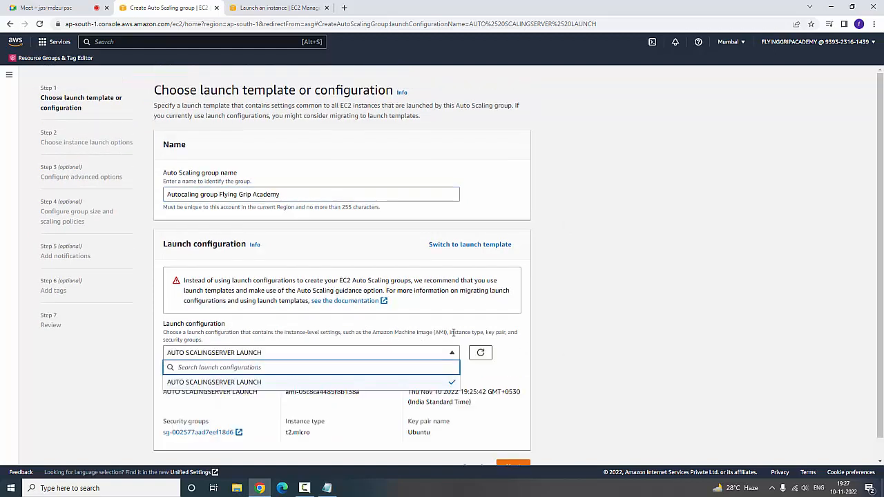
{"action": "left_click", "coordinate": [238, 384]}
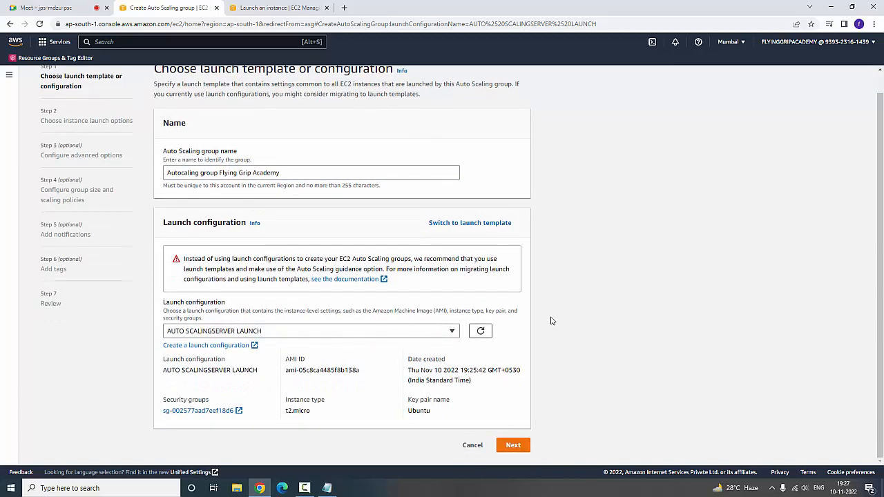
Check the full name of the existing launch configuration in the EC2 launch configurations list, and return to the Auto Scaling group setup
{"action": "left_click", "coordinate": [272, 8]}
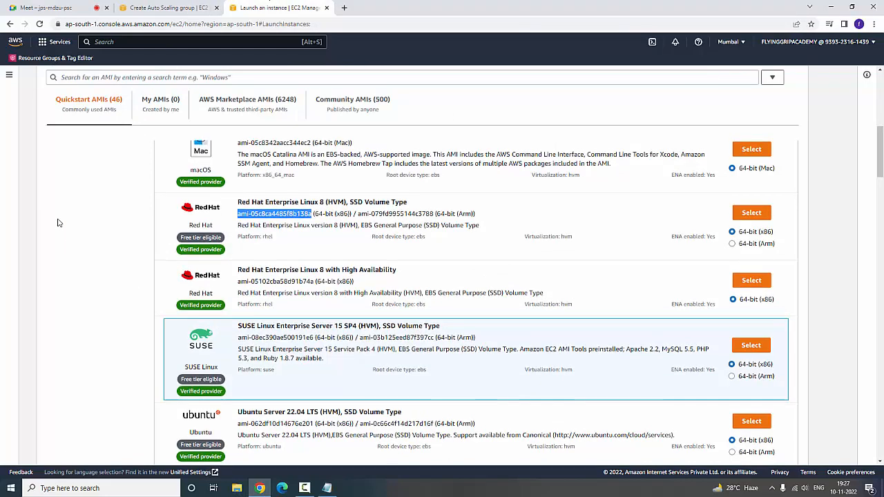
{"action": "scroll", "coordinate": [136, 164], "scroll_direction": "down", "scroll_amount": 1}
{"action": "scroll", "coordinate": [136, 164], "scroll_direction": "up", "scroll_amount": 5}
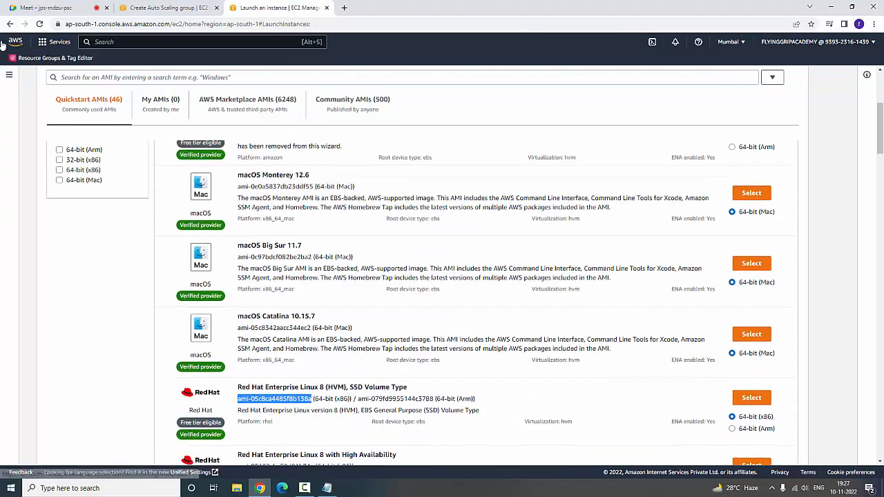
{"action": "left_click", "coordinate": [15, 43]}
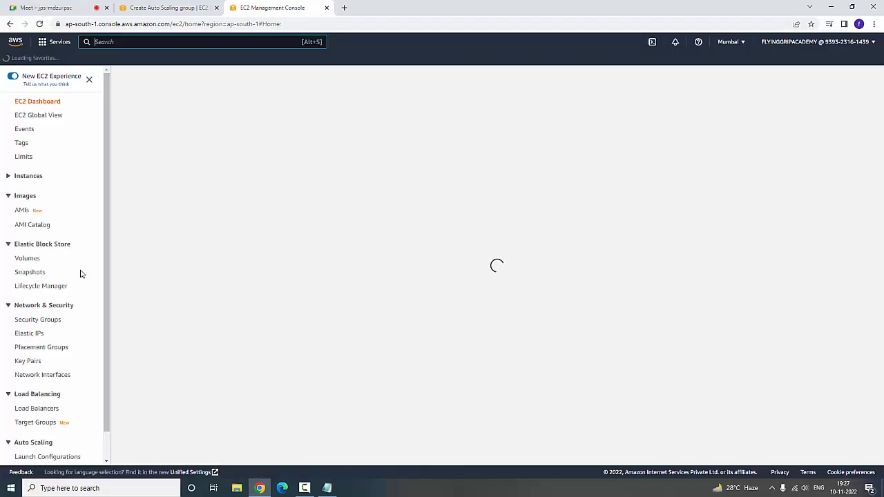
{"action": "scroll", "coordinate": [61, 359], "scroll_direction": "down", "scroll_amount": 3}
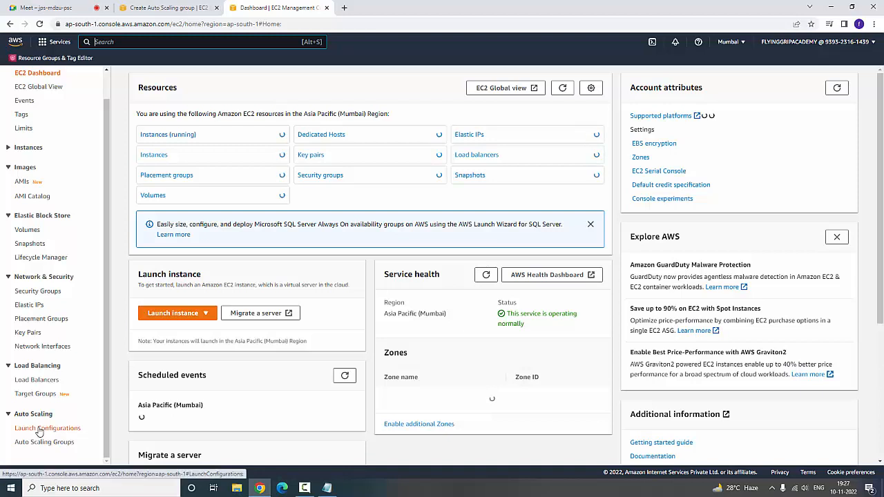
{"action": "left_click", "coordinate": [44, 428]}
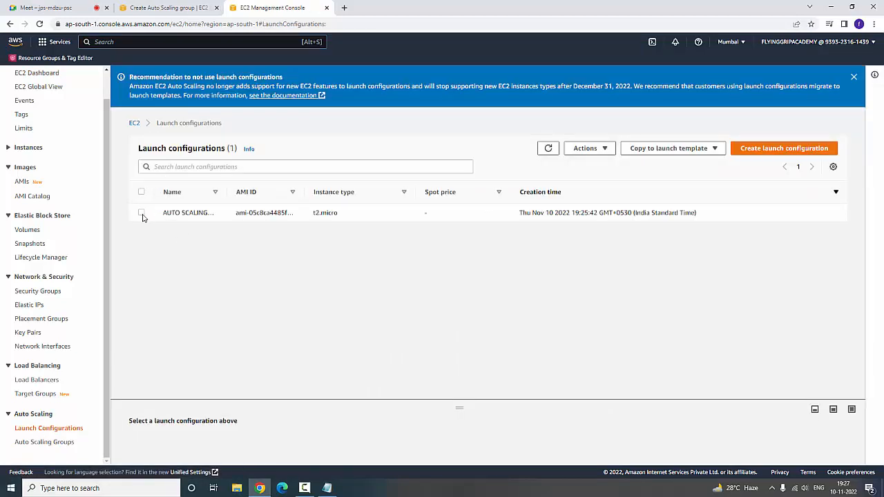
{"action": "left_click", "coordinate": [141, 213]}
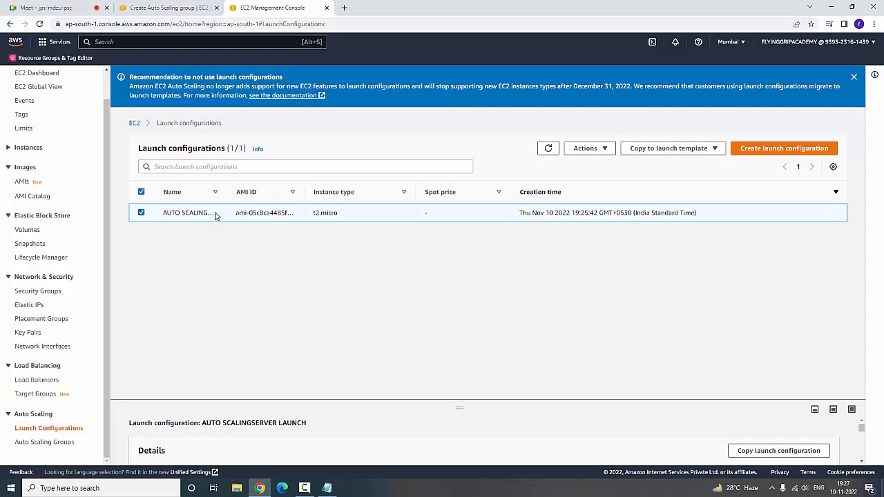
{"action": "left_click_drag", "start_coordinate": [201, 424], "coordinate": [316, 425]}
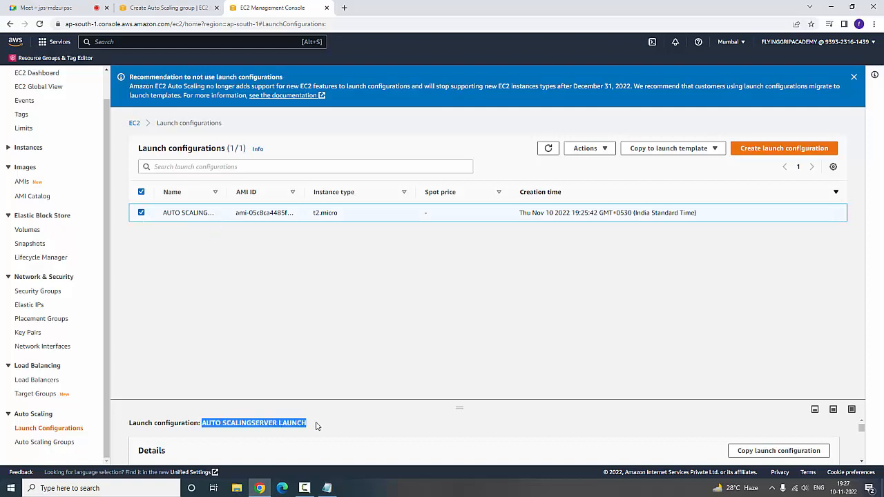
{"action": "left_click", "coordinate": [165, 7]}
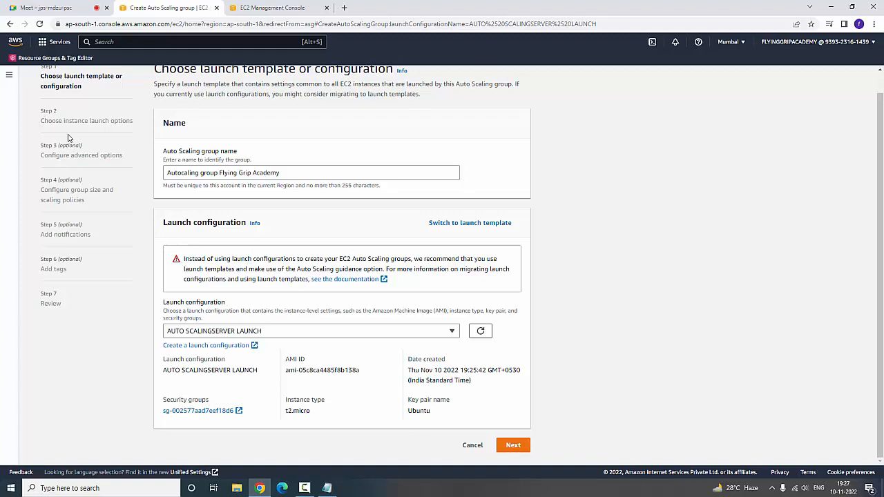
Continue to the instance launch options and choose the default VPC (defaultvpc) for the Auto Scaling group
{"action": "left_click", "coordinate": [525, 450]}
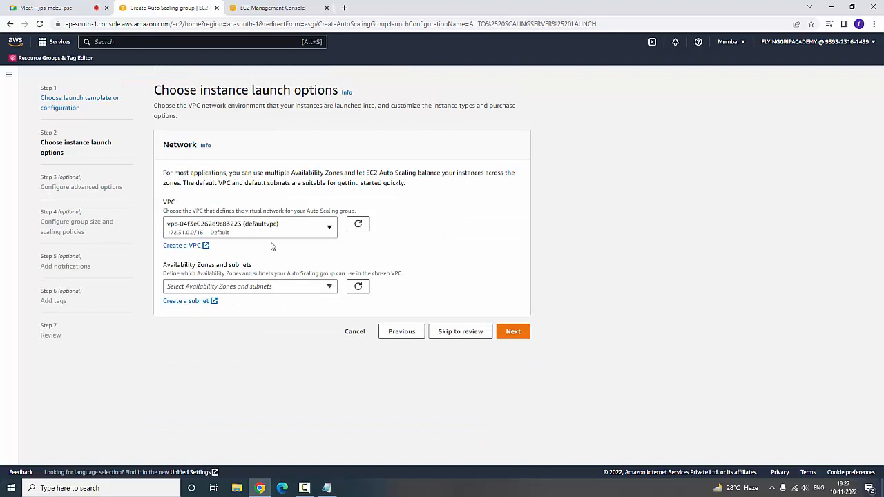
{"action": "left_click", "coordinate": [331, 231]}
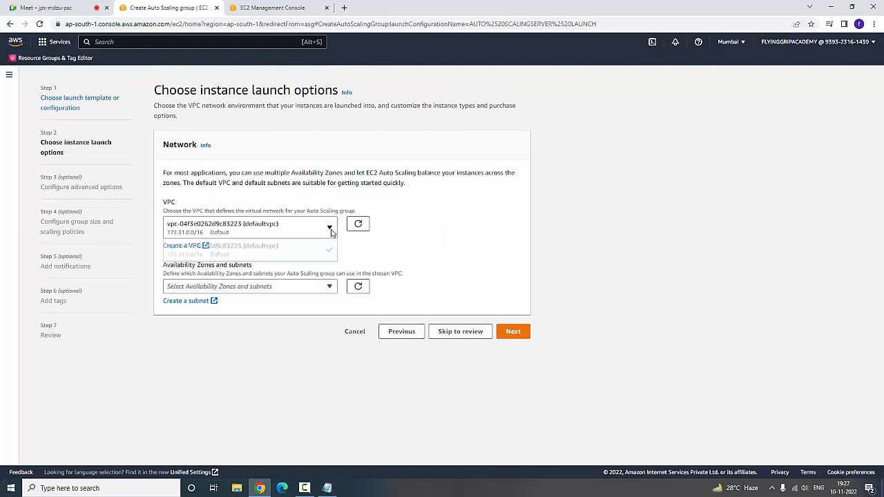
{"action": "left_click", "coordinate": [300, 251]}
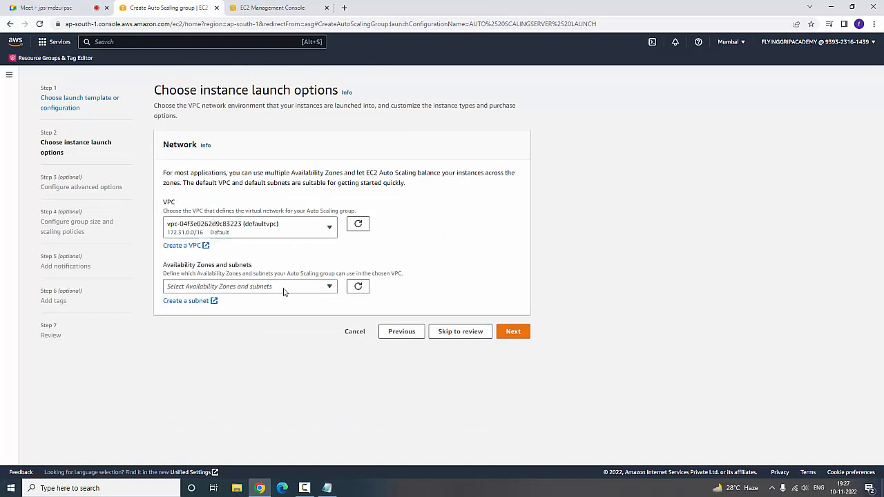
Add the subnets in ap-south-1a, ap-south-1b and ap-south-1c, and continue to the advanced options
{"action": "left_click", "coordinate": [328, 288]}
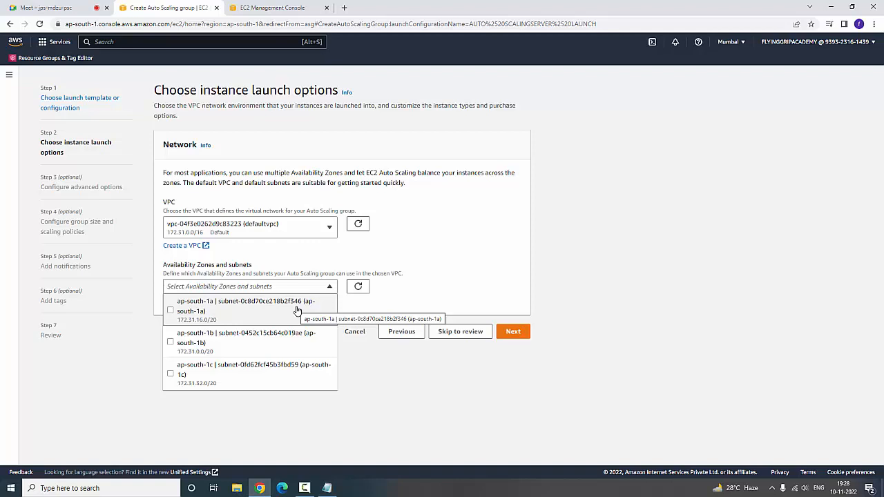
{"action": "left_click", "coordinate": [170, 310]}
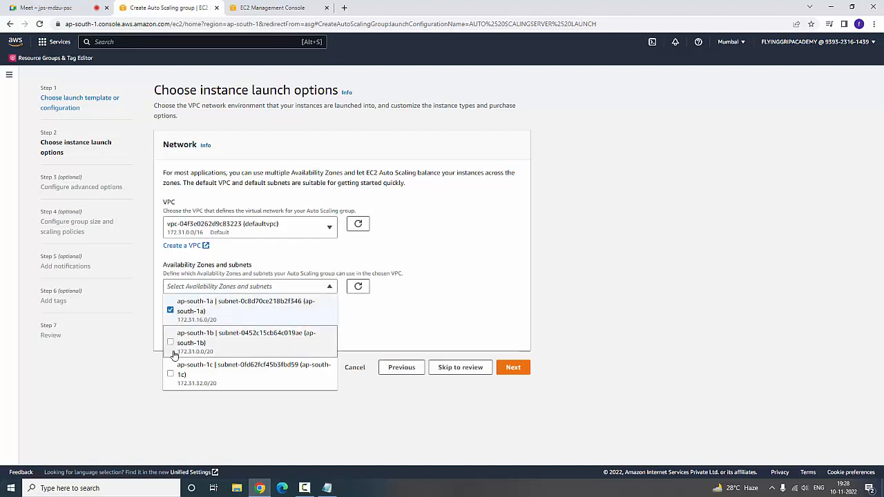
{"action": "left_click", "coordinate": [170, 343]}
{"action": "left_click", "coordinate": [171, 373]}
{"action": "left_click", "coordinate": [436, 366]}
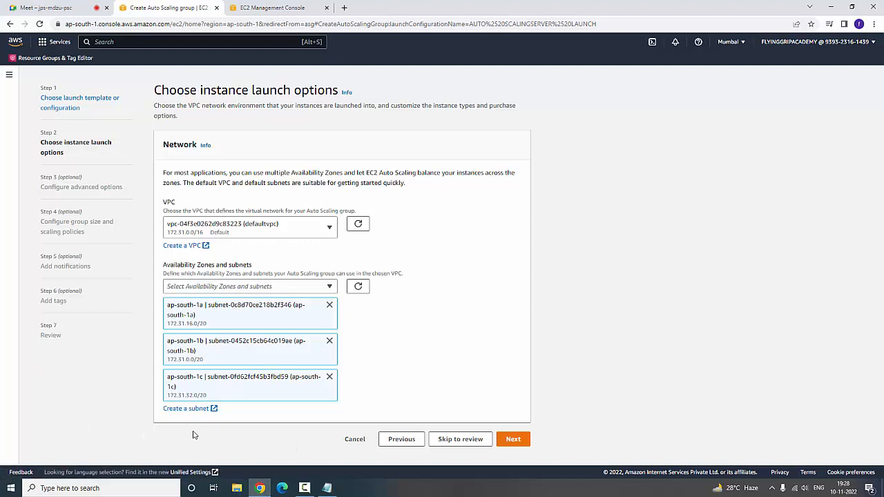
{"action": "left_click", "coordinate": [514, 440]}
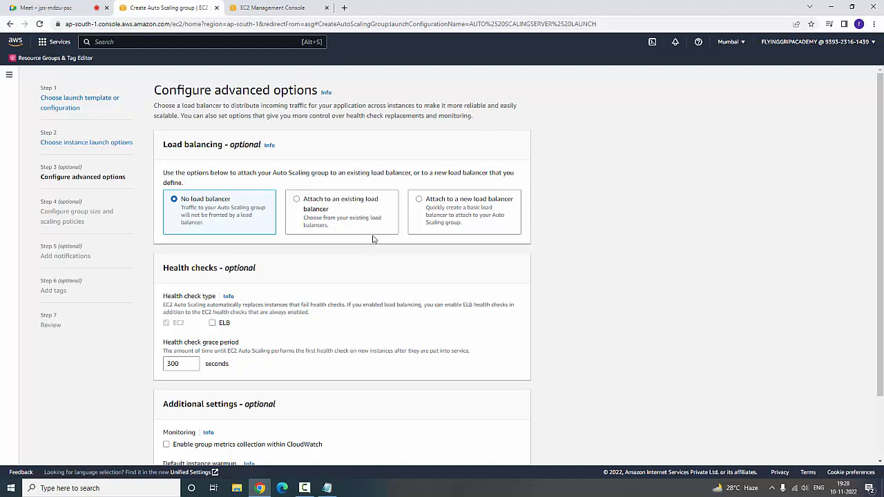
Attach the group to the existing load balancer target group TARGETLB1 | HTTP and keep the health check grace period at 300 seconds
{"action": "left_click", "coordinate": [297, 200]}
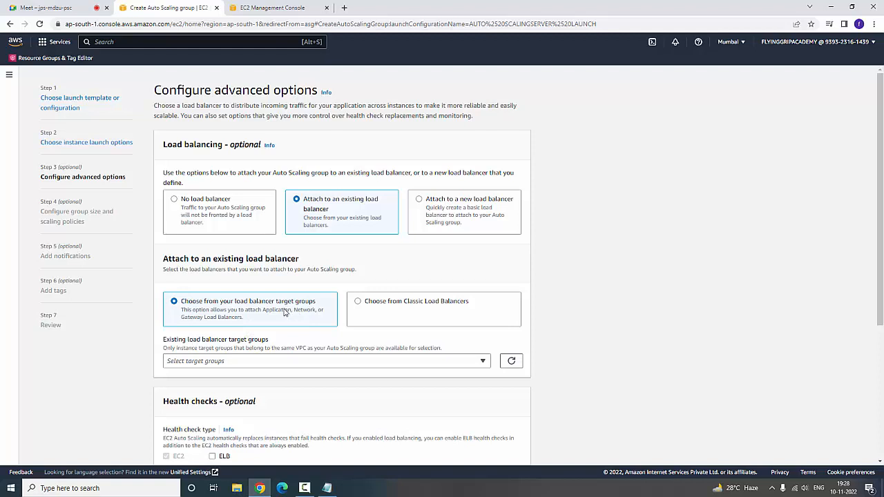
{"action": "left_click", "coordinate": [283, 360]}
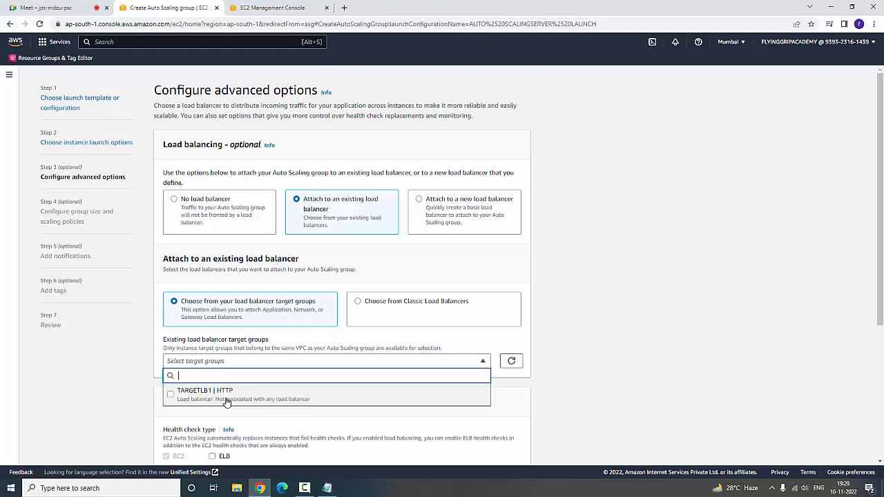
{"action": "left_click", "coordinate": [185, 390]}
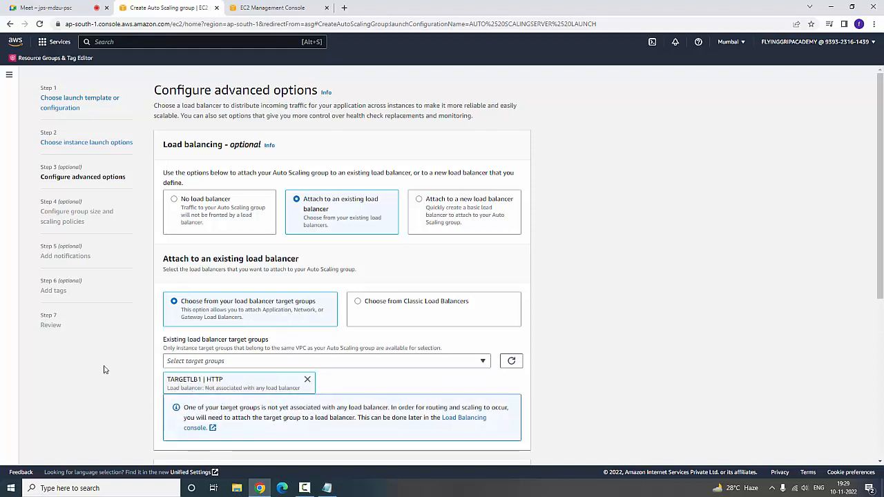
{"action": "scroll", "coordinate": [103, 369], "scroll_direction": "down", "scroll_amount": 3}
{"action": "scroll", "coordinate": [104, 370], "scroll_direction": "down", "scroll_amount": 3}
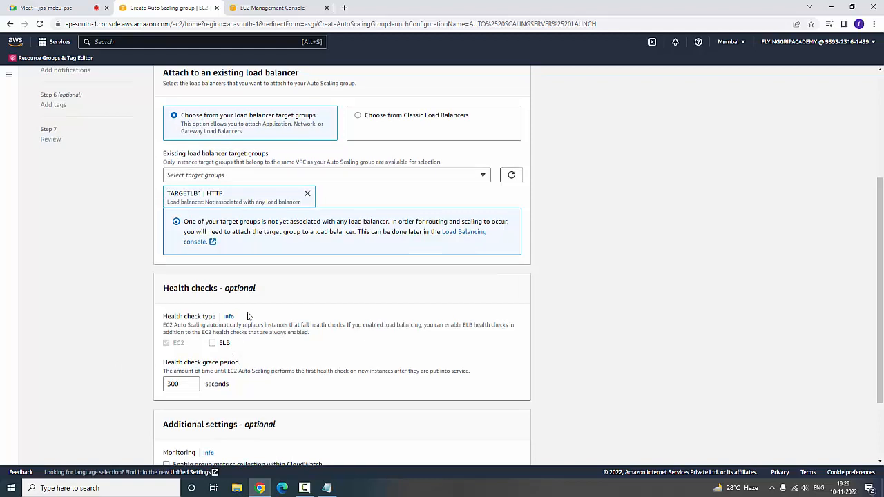
{"action": "scroll", "coordinate": [245, 314], "scroll_direction": "down", "scroll_amount": 3}
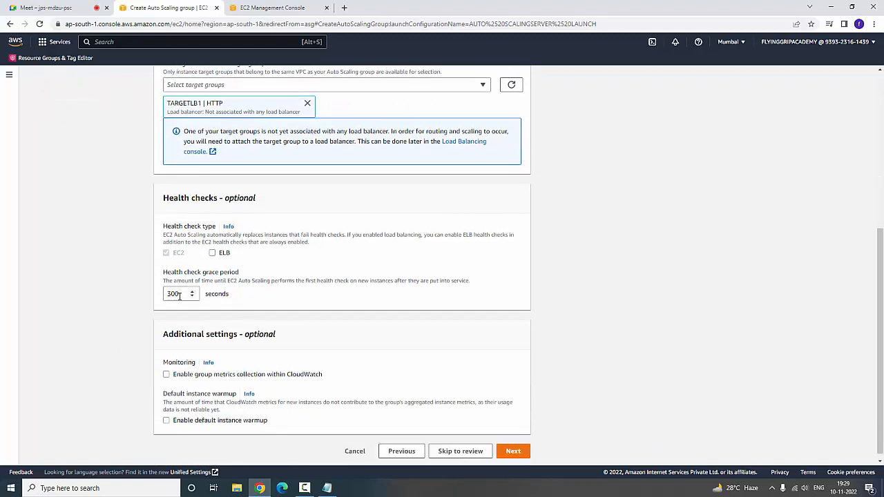
{"action": "left_click_drag", "start_coordinate": [181, 294], "coordinate": [167, 294]}
{"action": "left_click", "coordinate": [183, 296]}
Set the group size to a desired capacity of 5, minimum capacity of 2 and maximum capacity of 7
{"action": "scroll", "coordinate": [184, 296], "scroll_direction": "down", "scroll_amount": 2}
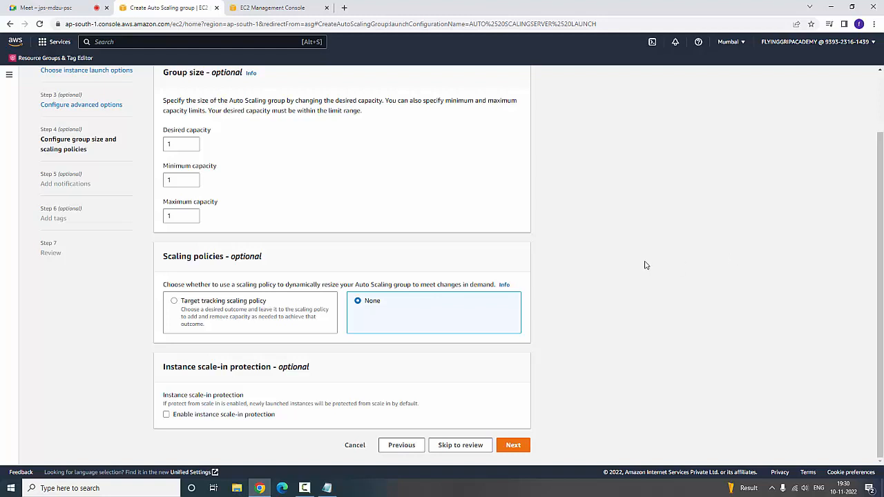
{"action": "left_click", "coordinate": [176, 143]}
{"action": "left_click_drag", "start_coordinate": [176, 143], "coordinate": [140, 145]}
{"action": "double_click", "coordinate": [172, 180]}
{"action": "type", "text": "2"}
{"action": "left_click", "coordinate": [175, 215]}
{"action": "left_click_drag", "start_coordinate": [175, 215], "coordinate": [155, 214]}
{"action": "type", "text": "6"}
{"action": "type", "text": "7"}
{"action": "left_click", "coordinate": [405, 222]}
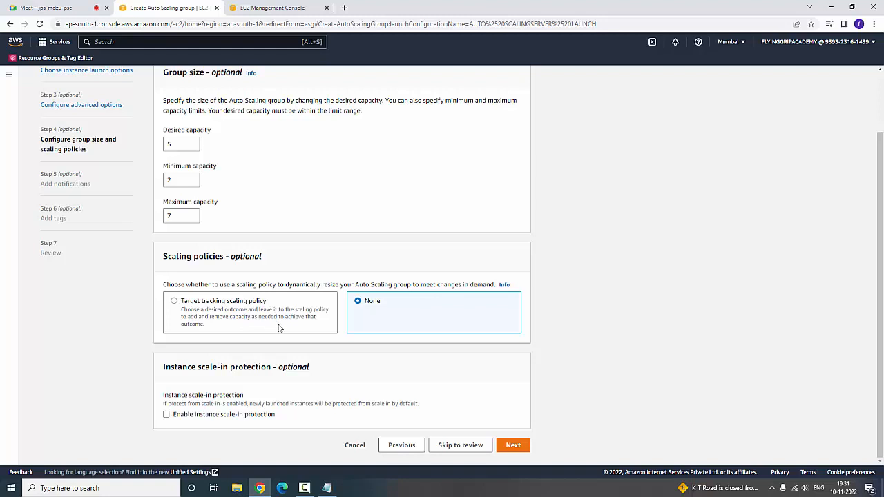
Enable a target tracking scaling policy, look through the metric types and keep Average CPU utilization
{"action": "left_click", "coordinate": [174, 302]}
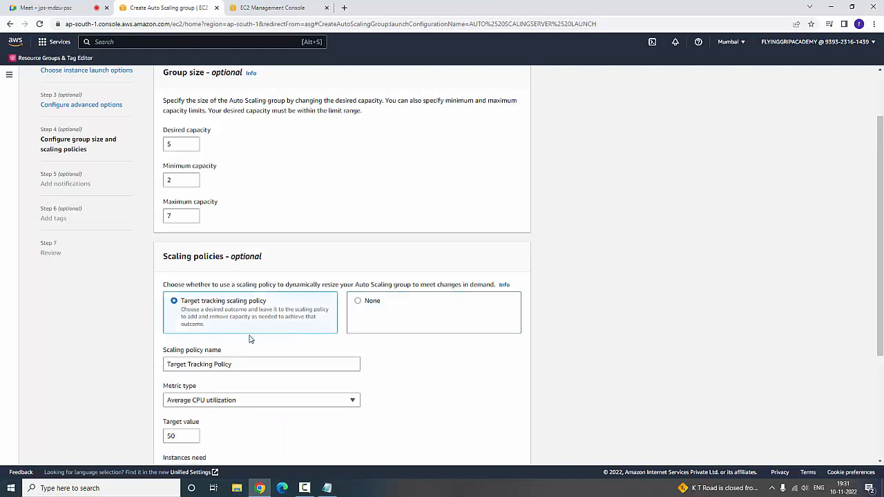
{"action": "scroll", "coordinate": [250, 338], "scroll_direction": "down", "scroll_amount": 2}
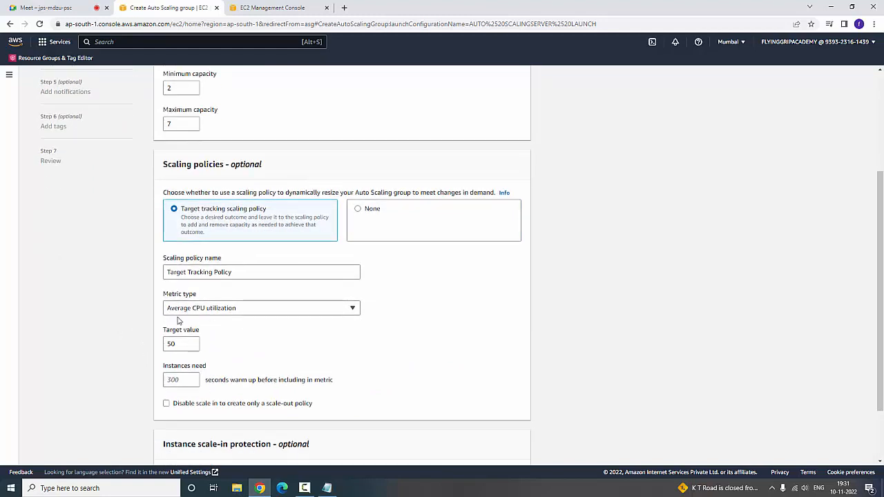
{"action": "left_click", "coordinate": [357, 309]}
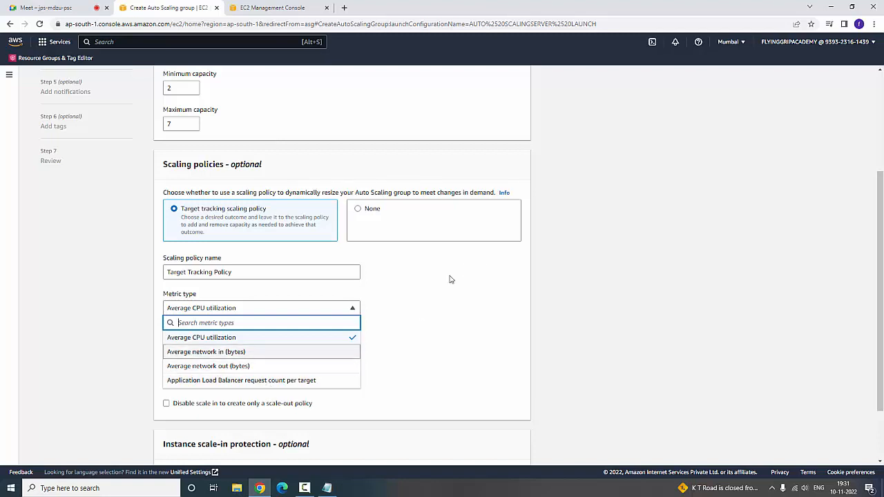
{"action": "left_click", "coordinate": [488, 312]}
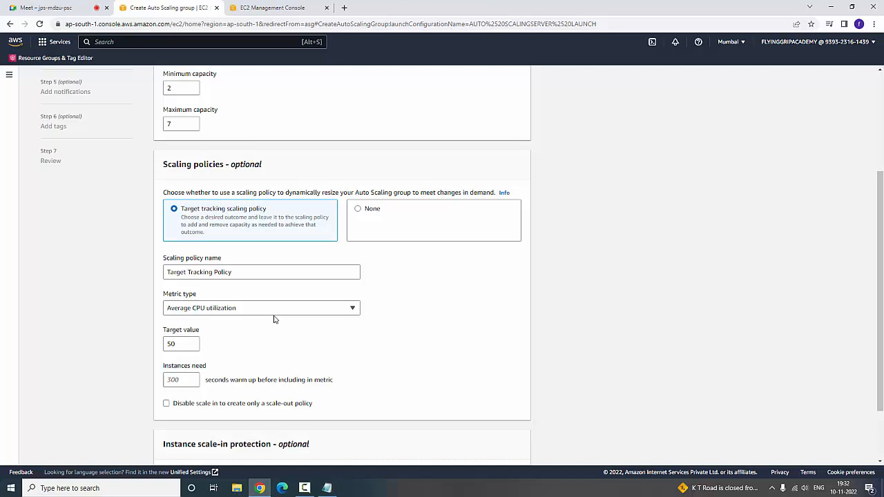
Check the computer's CPU usage in Task Manager and close it again
{"action": "key", "text": "ctrl+shift+Escape"}
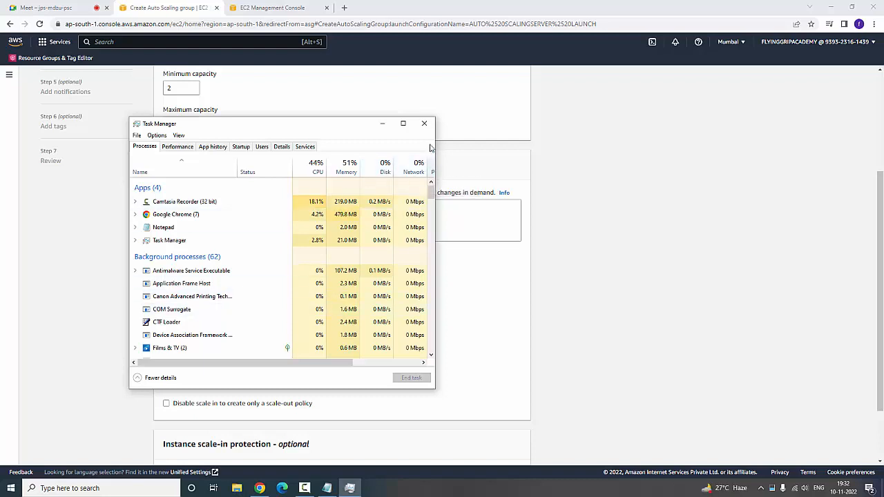
{"action": "left_click", "coordinate": [424, 123]}
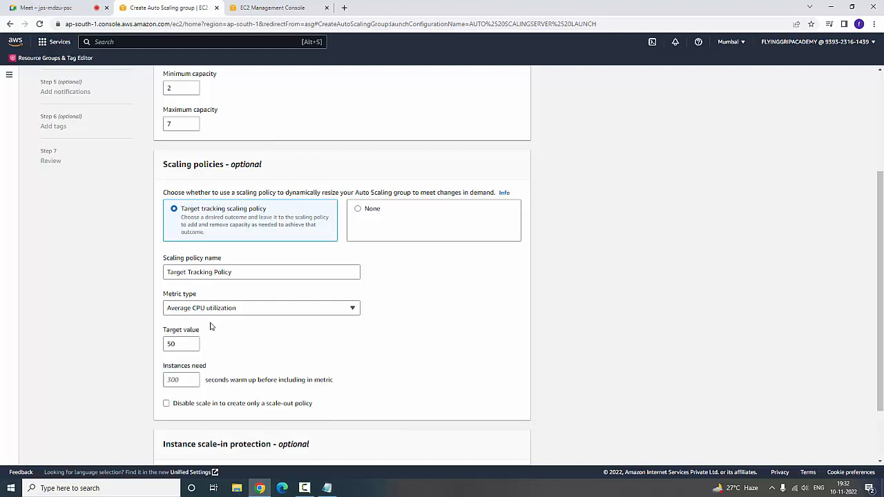
Keep the CPU target value at 50 with scale-in protection off and continue past the notifications to the tags
{"action": "scroll", "coordinate": [217, 343], "scroll_direction": "down", "scroll_amount": 1}
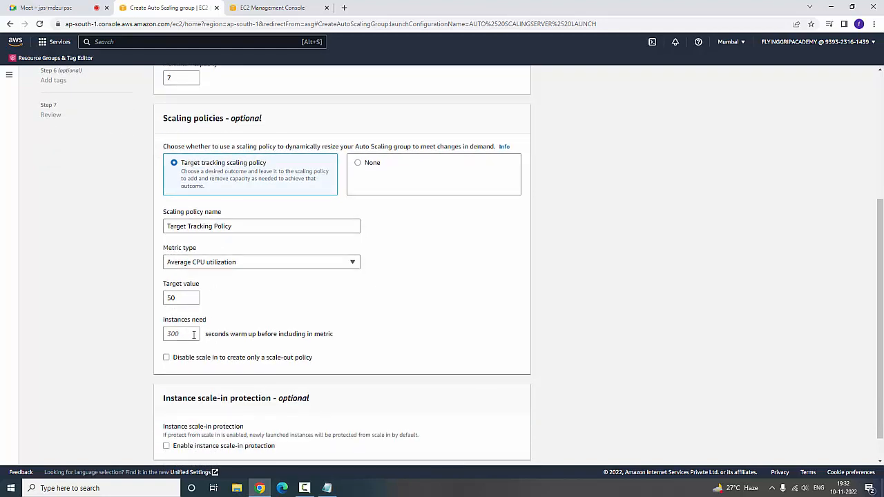
{"action": "scroll", "coordinate": [174, 392], "scroll_direction": "down", "scroll_amount": 1}
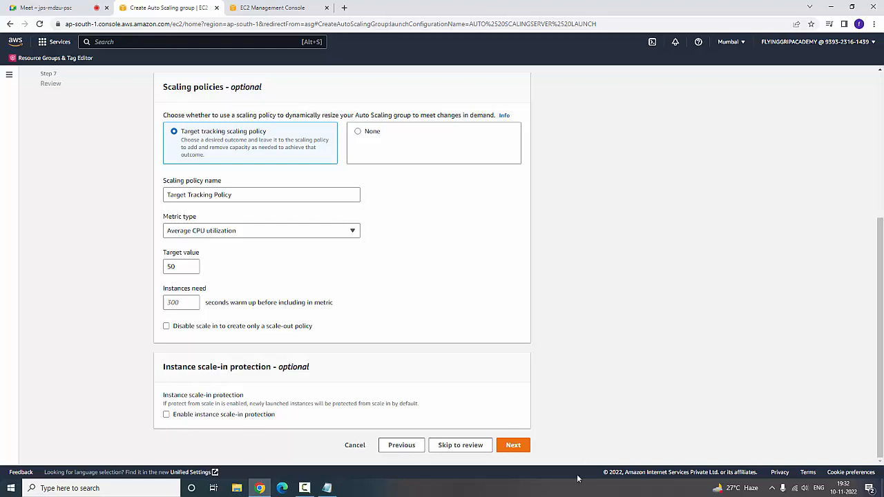
{"action": "left_click", "coordinate": [512, 445]}
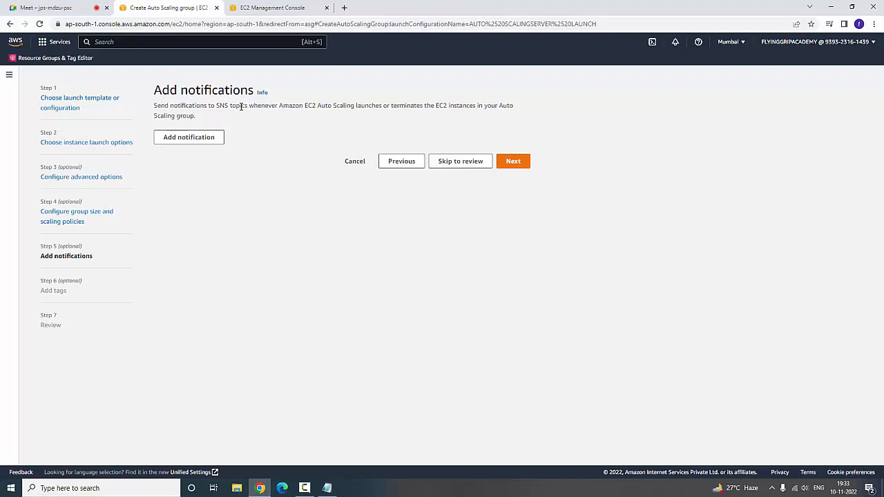
{"action": "left_click", "coordinate": [514, 163]}
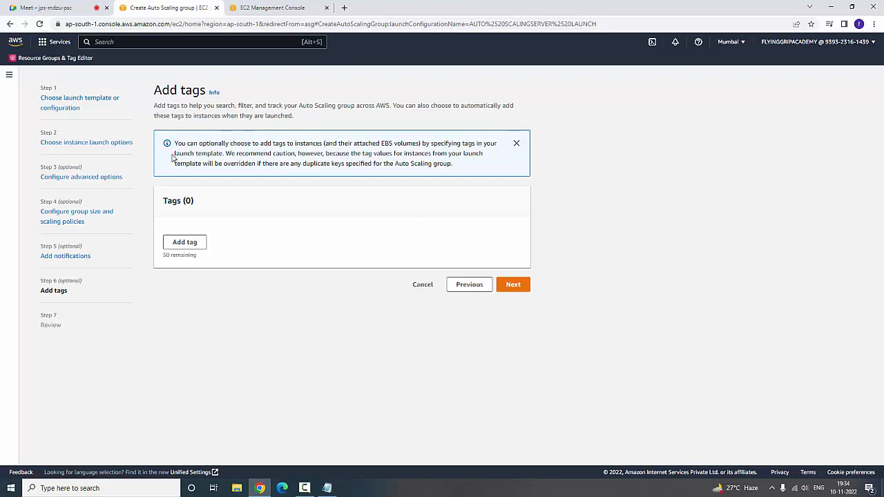
Add a tag with the key cpu utilization and the value >50, and continue to the review
{"action": "left_click", "coordinate": [187, 243]}
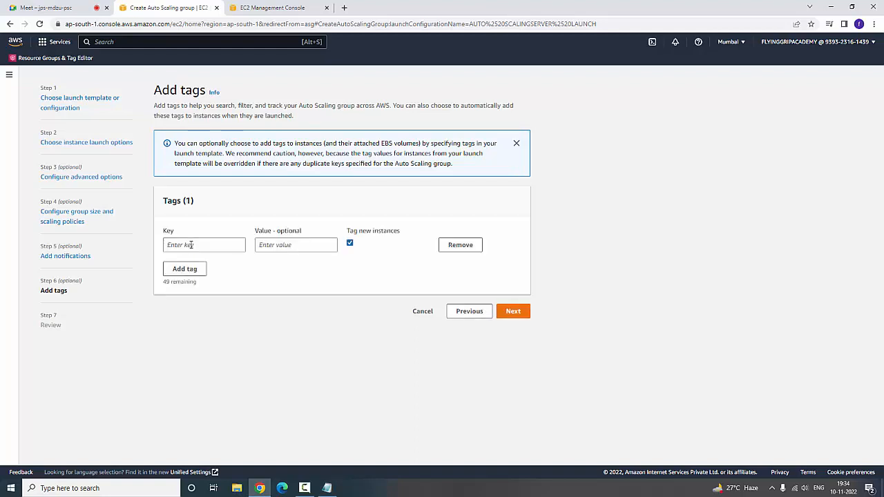
{"action": "left_click", "coordinate": [191, 245]}
{"action": "left_click", "coordinate": [284, 245]}
{"action": "left_click", "coordinate": [188, 245]}
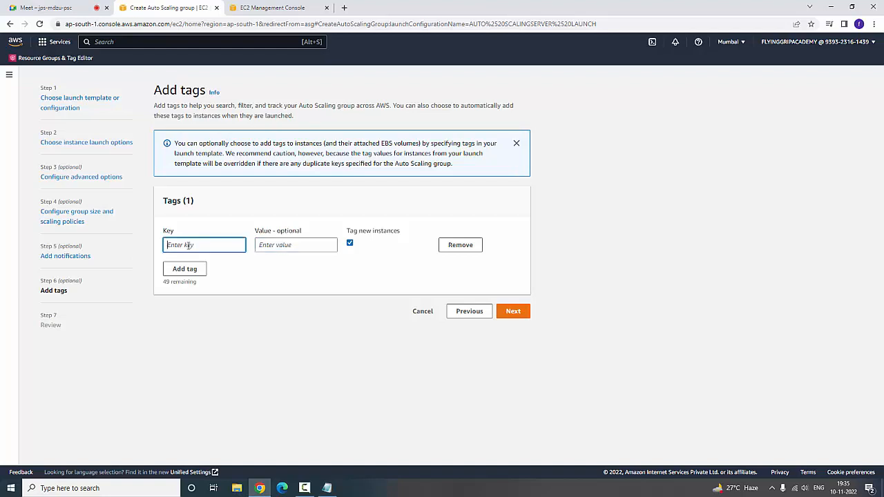
{"action": "type", "text": "cpu utilizat"}
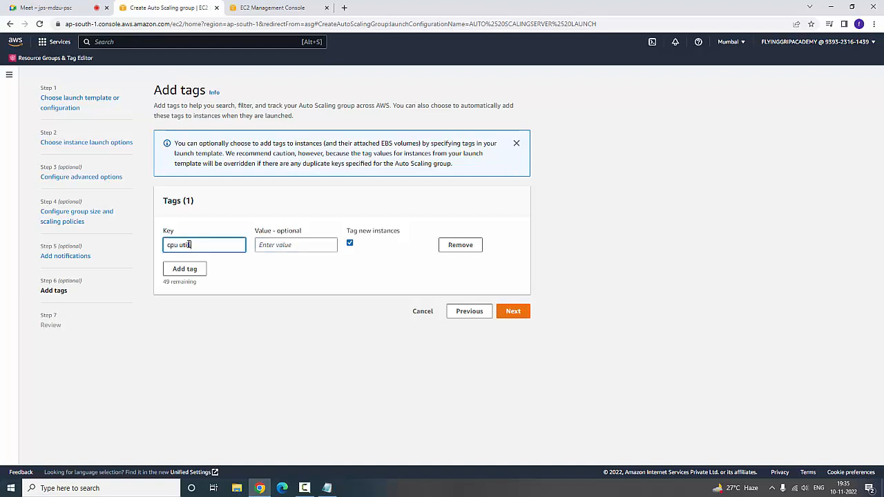
{"action": "type", "text": "ion"}
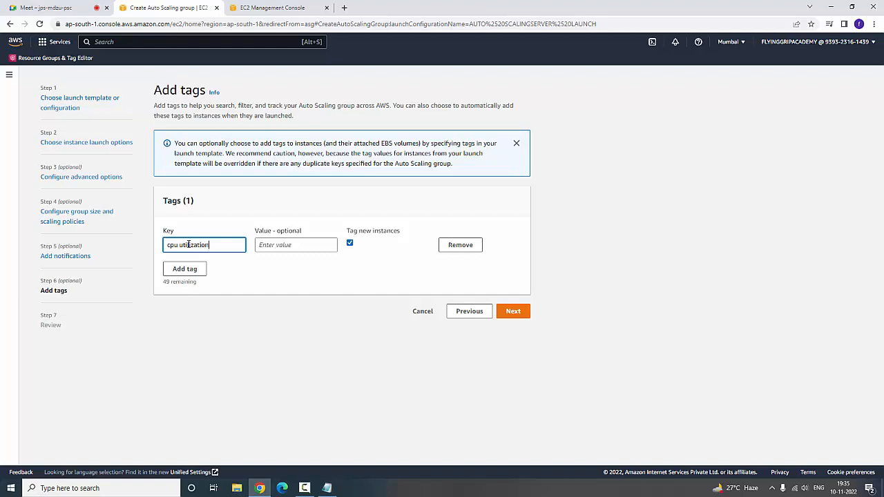
{"action": "key", "text": "Tab"}
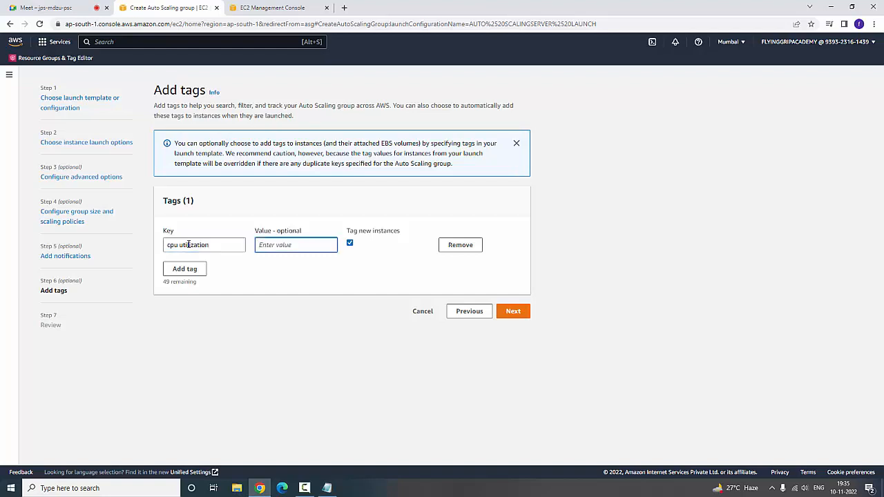
{"action": "type", "text": ">50"}
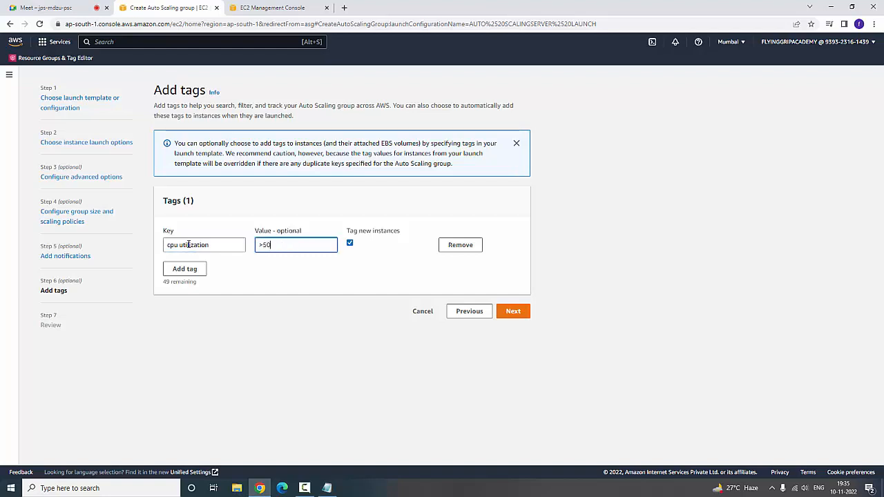
{"action": "left_click", "coordinate": [243, 372]}
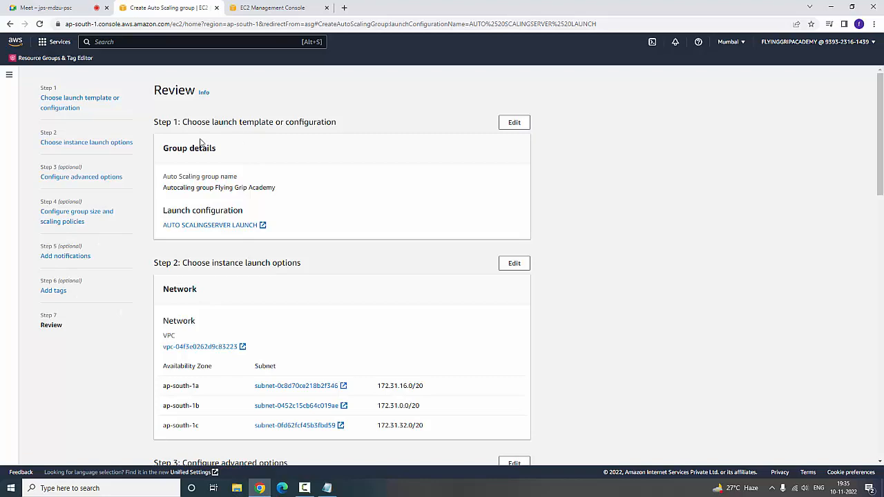
Review the group's network, load balancing, health check, size, scaling policy, notification and tag settings
{"action": "scroll", "coordinate": [185, 202], "scroll_direction": "down", "scroll_amount": 1}
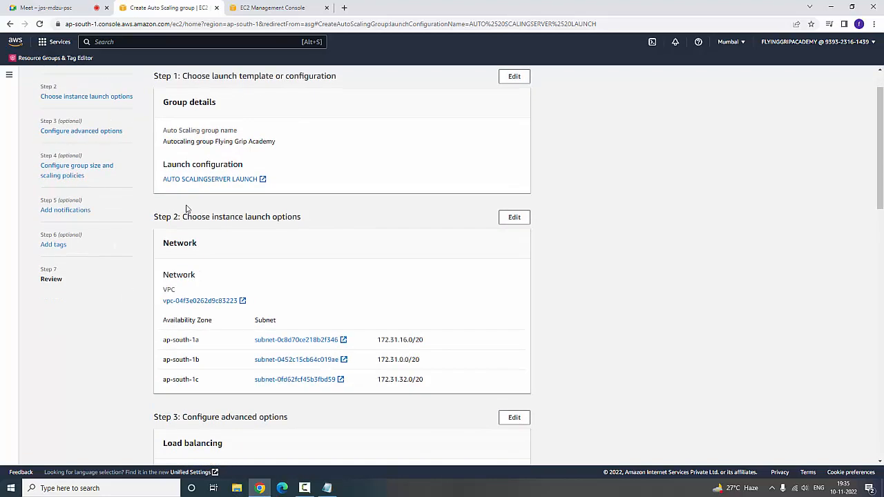
{"action": "scroll", "coordinate": [253, 328], "scroll_direction": "down", "scroll_amount": 1}
{"action": "scroll", "coordinate": [207, 328], "scroll_direction": "down", "scroll_amount": 2}
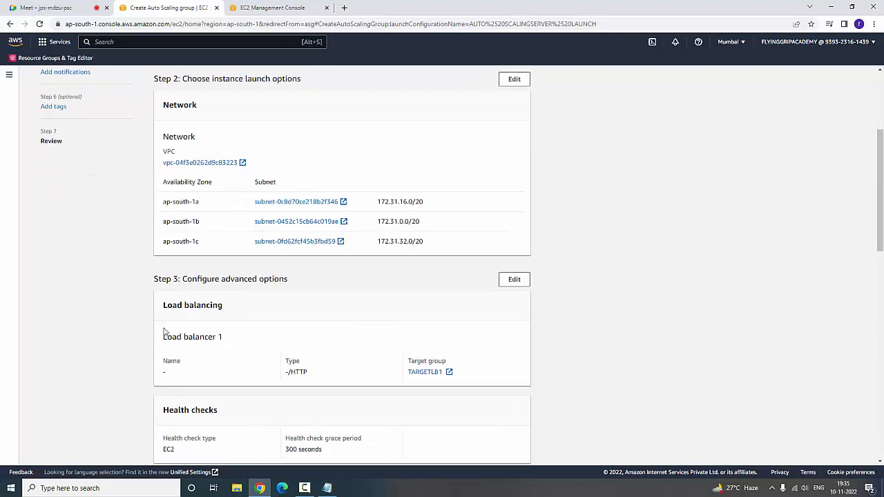
{"action": "scroll", "coordinate": [166, 329], "scroll_direction": "down", "scroll_amount": 1}
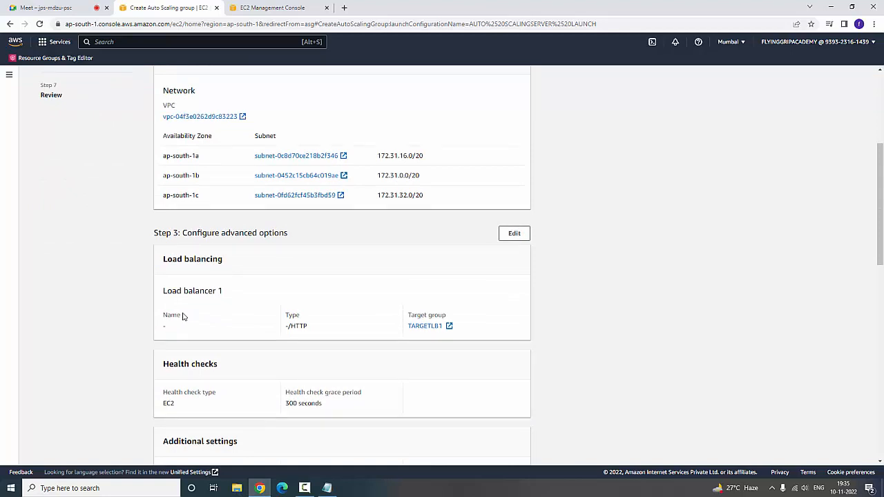
{"action": "scroll", "coordinate": [183, 316], "scroll_direction": "down", "scroll_amount": 2}
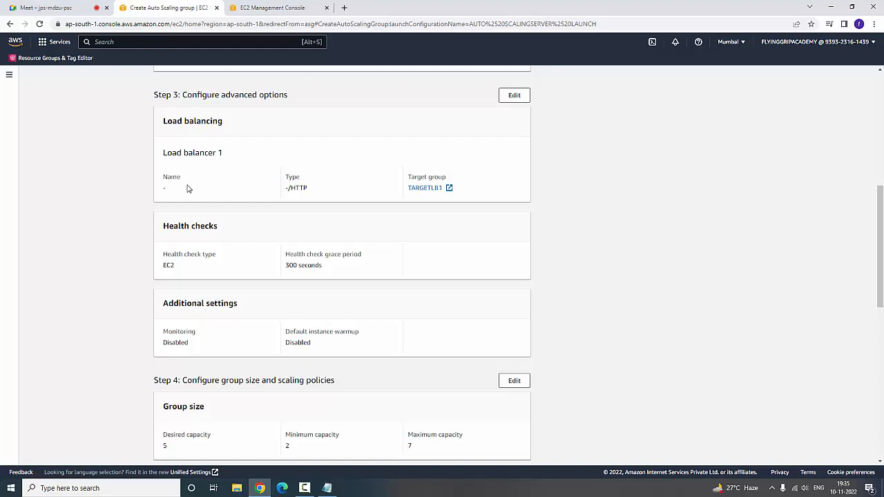
{"action": "scroll", "coordinate": [207, 221], "scroll_direction": "down", "scroll_amount": 5}
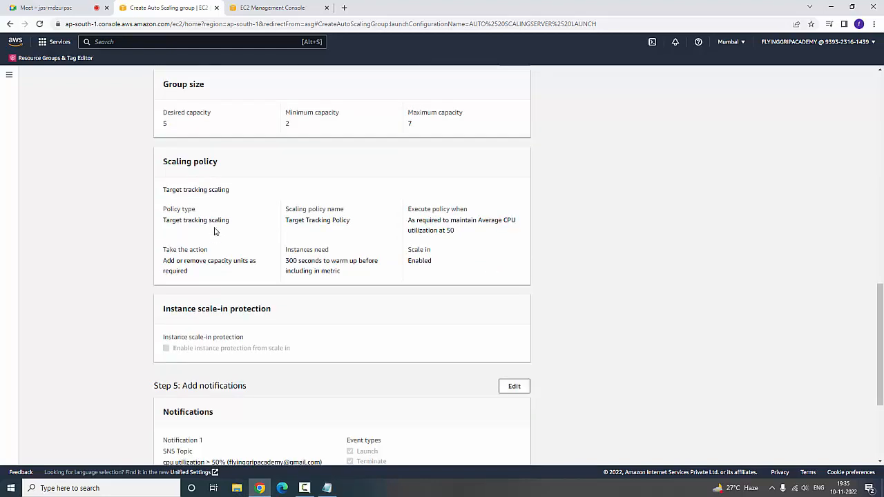
{"action": "scroll", "coordinate": [214, 231], "scroll_direction": "down", "scroll_amount": 3}
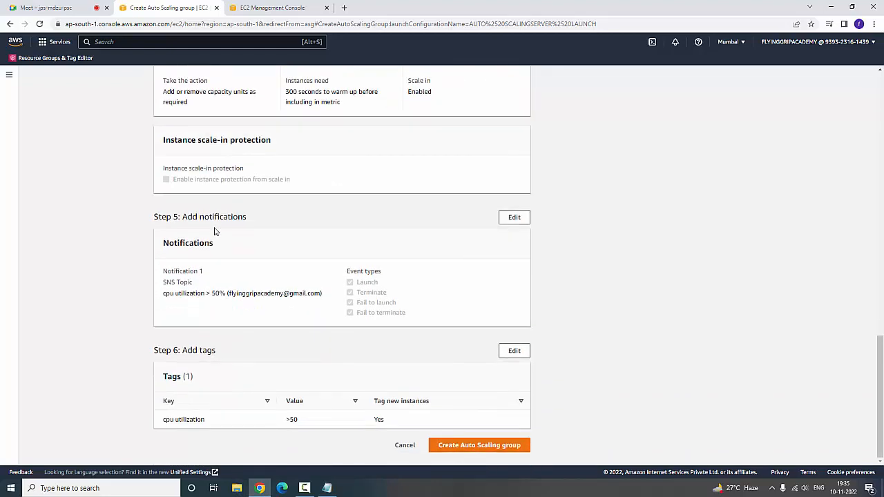
{"action": "scroll", "coordinate": [462, 343], "scroll_direction": "up", "scroll_amount": 9}
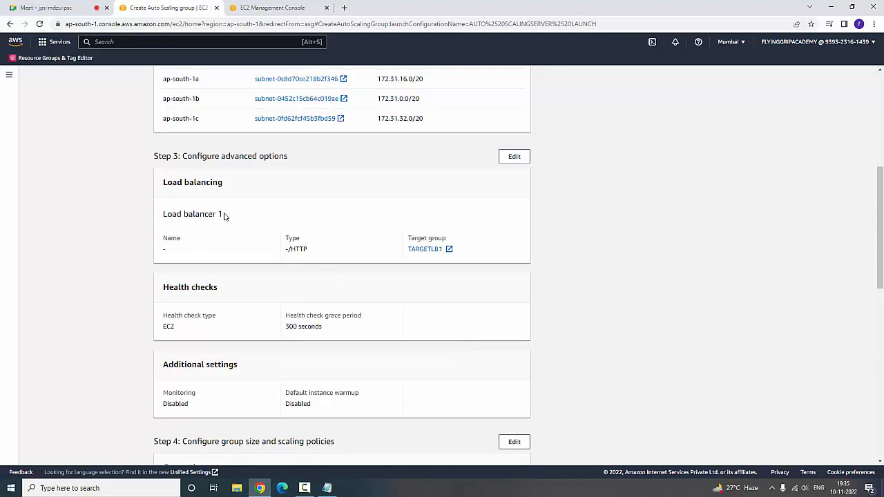
{"action": "left_click_drag", "start_coordinate": [224, 215], "coordinate": [162, 216]}
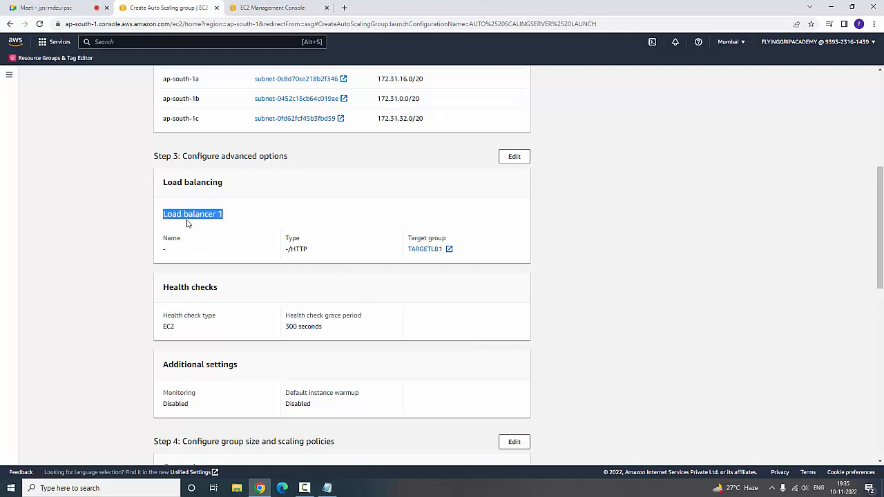
Check the region's load balancers and target groups in the other EC2 console tab
{"action": "left_click", "coordinate": [283, 8]}
{"action": "left_click", "coordinate": [42, 384]}
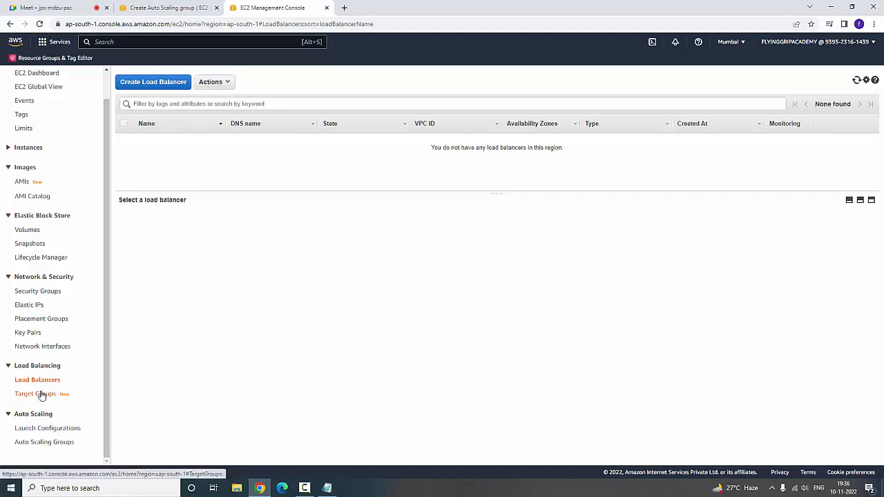
{"action": "left_click", "coordinate": [40, 393]}
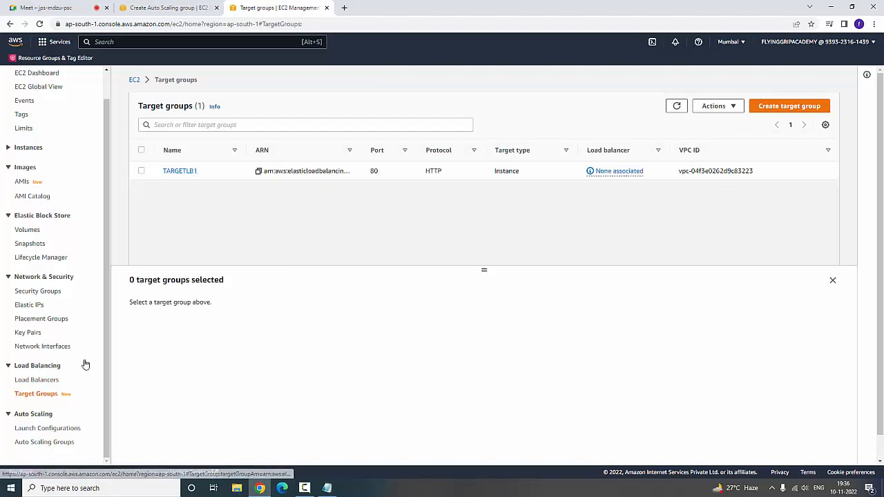
{"action": "left_click", "coordinate": [35, 380]}
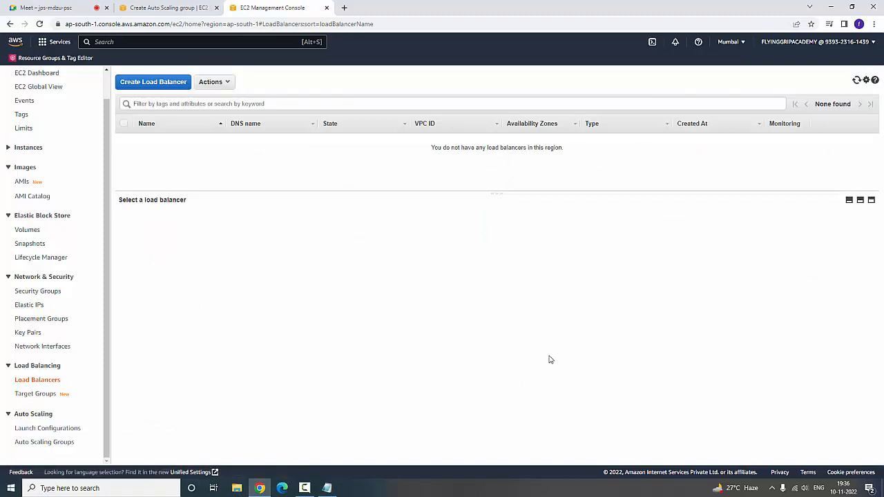
Return to the Auto Scaling group review and create the group
{"action": "key", "text": "ctrl+shift+Tab"}
{"action": "scroll", "coordinate": [364, 373], "scroll_direction": "down", "scroll_amount": 2}
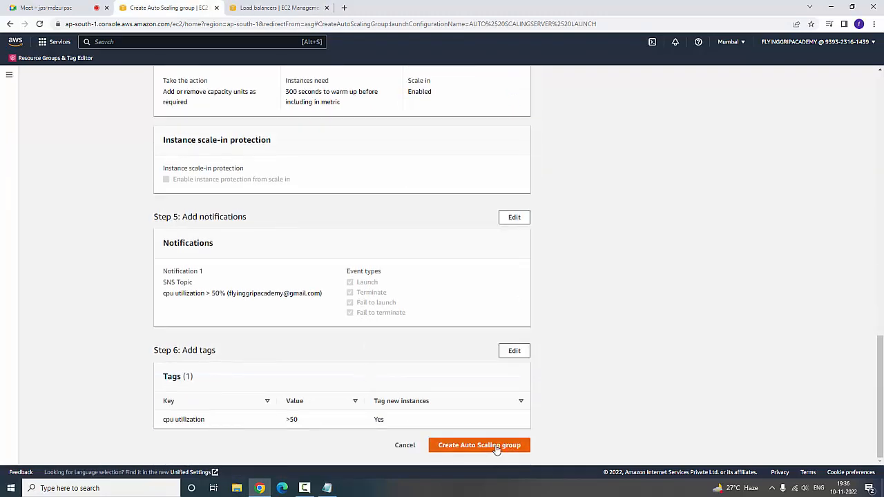
{"action": "left_click", "coordinate": [494, 447]}
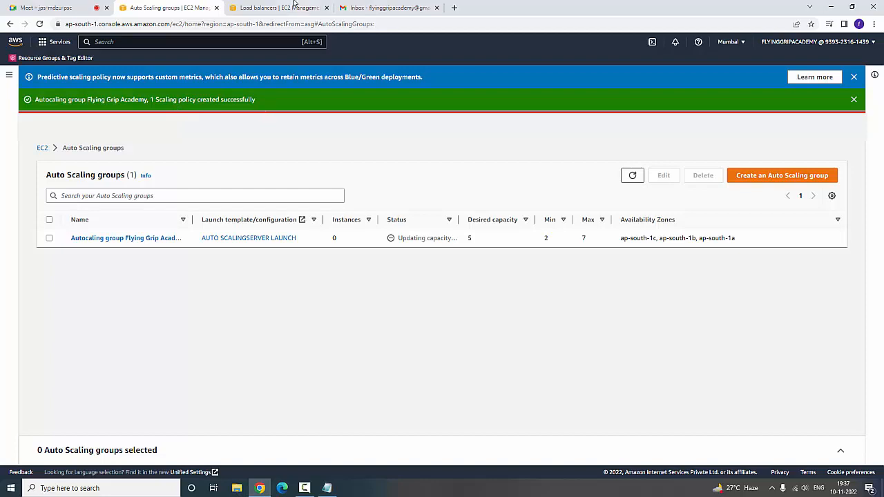
Go to the EC2 dashboard in the load balancer tab and list the running instances
{"action": "left_click", "coordinate": [294, 7]}
{"action": "scroll", "coordinate": [178, 173], "scroll_direction": "up", "scroll_amount": 2}
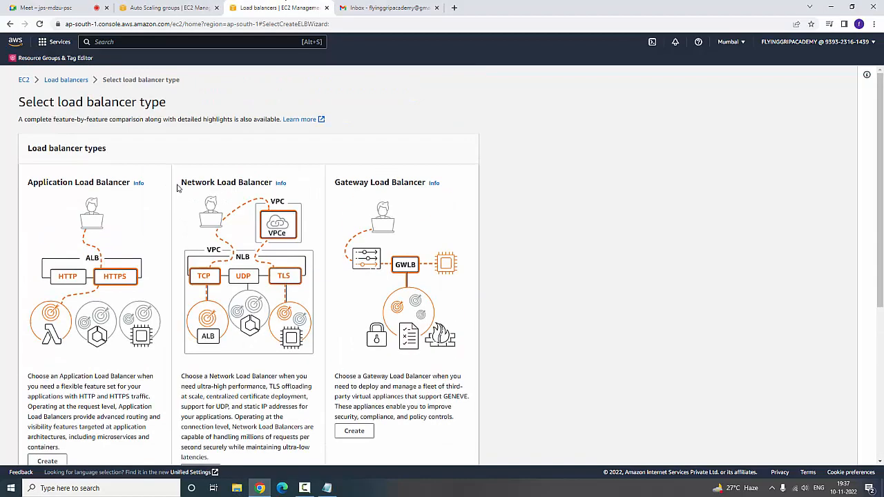
{"action": "left_click", "coordinate": [24, 79]}
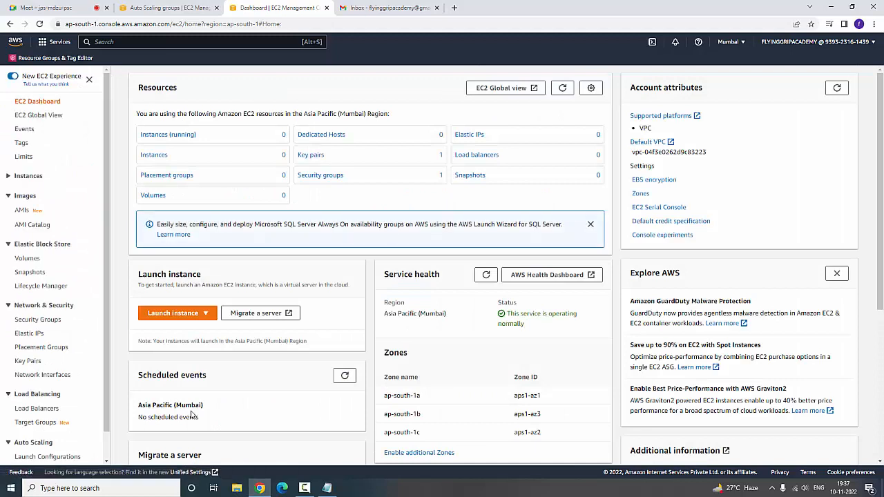
{"action": "left_click", "coordinate": [29, 176]}
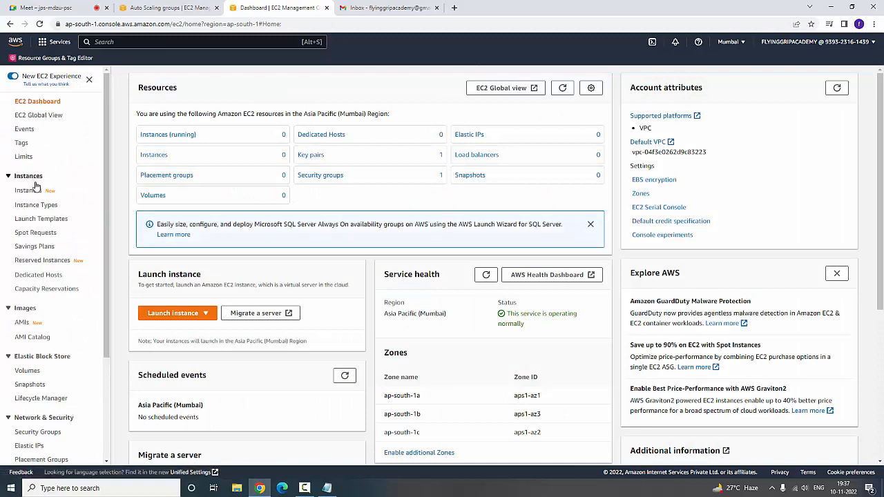
{"action": "left_click", "coordinate": [169, 134]}
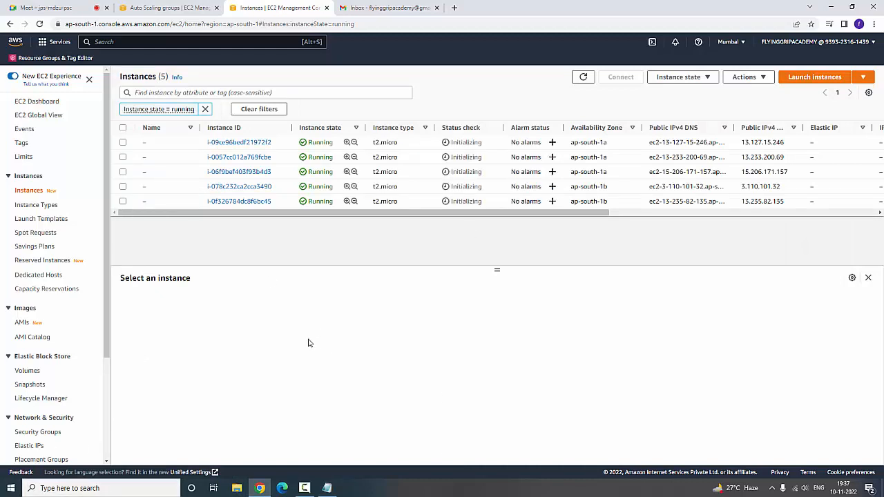
{"action": "scroll", "coordinate": [103, 92], "scroll_direction": "down", "scroll_amount": 2}
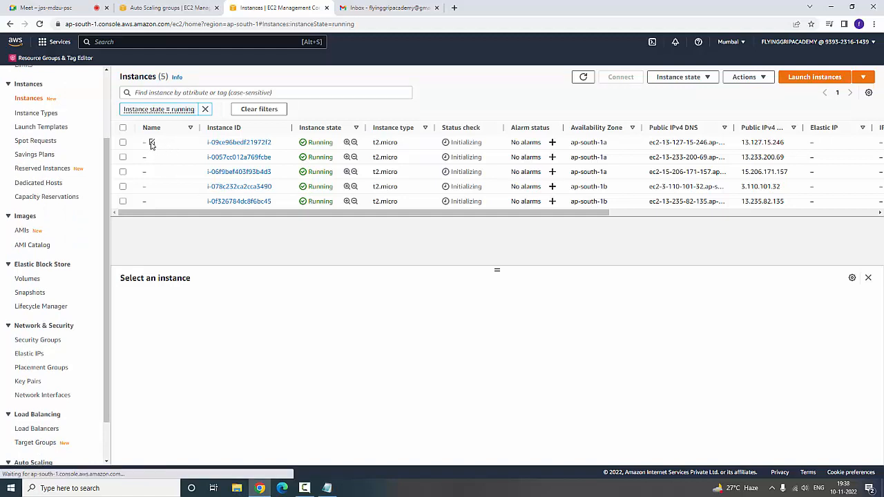
Name the first running instance in the list redhat1 and save the name
{"action": "left_click", "coordinate": [152, 144]}
{"action": "left_click", "coordinate": [213, 159]}
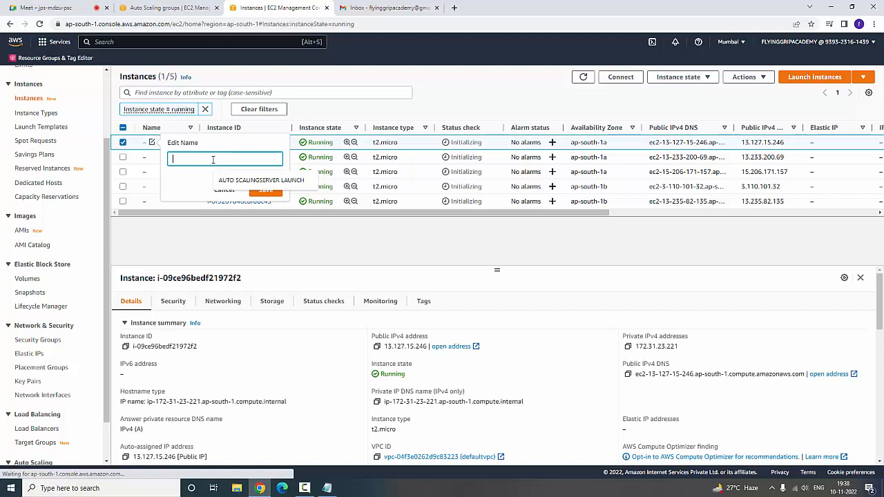
{"action": "type", "text": "redhat"}
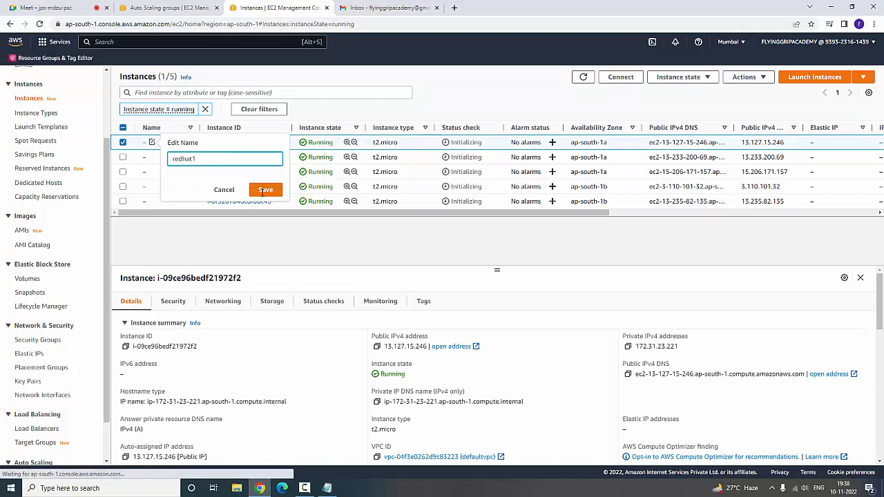
{"action": "type", "text": "1"}
{"action": "left_click", "coordinate": [265, 190]}
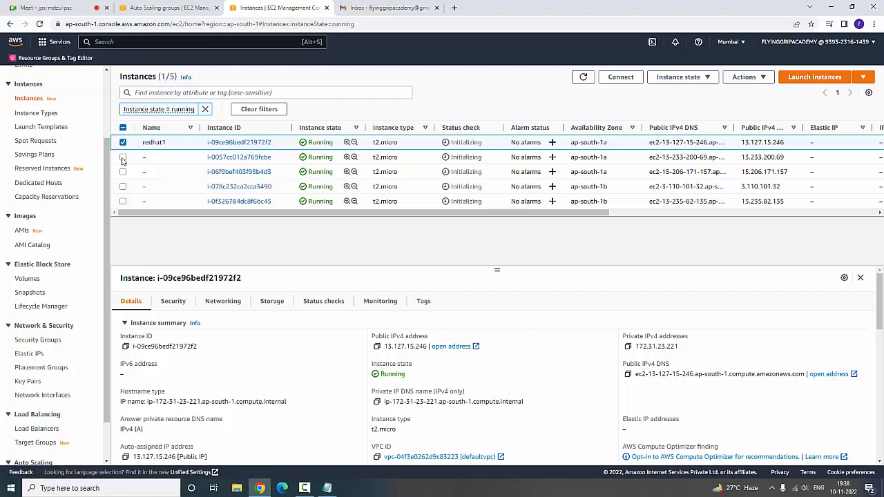
Name the second running instance in the list redhat2 and save the name
{"action": "left_click", "coordinate": [123, 157]}
{"action": "left_click", "coordinate": [123, 142]}
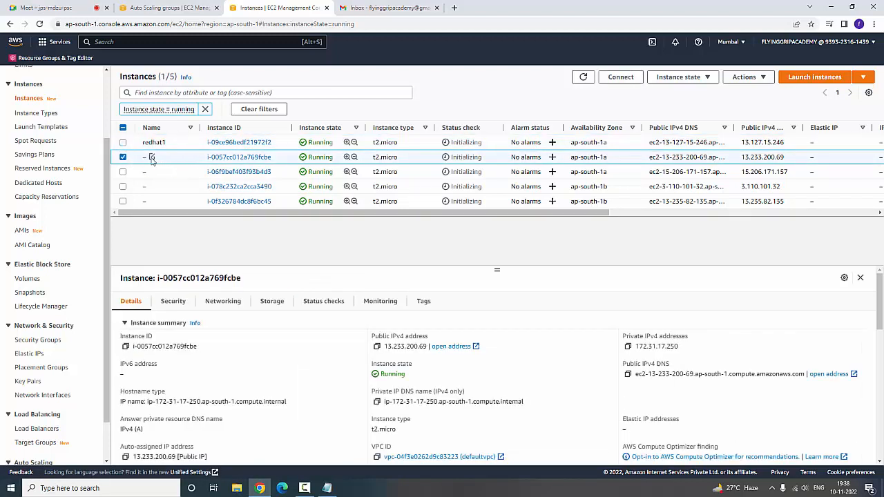
{"action": "left_click", "coordinate": [152, 157]}
{"action": "left_click", "coordinate": [172, 174]}
{"action": "type", "text": "redhat2"}
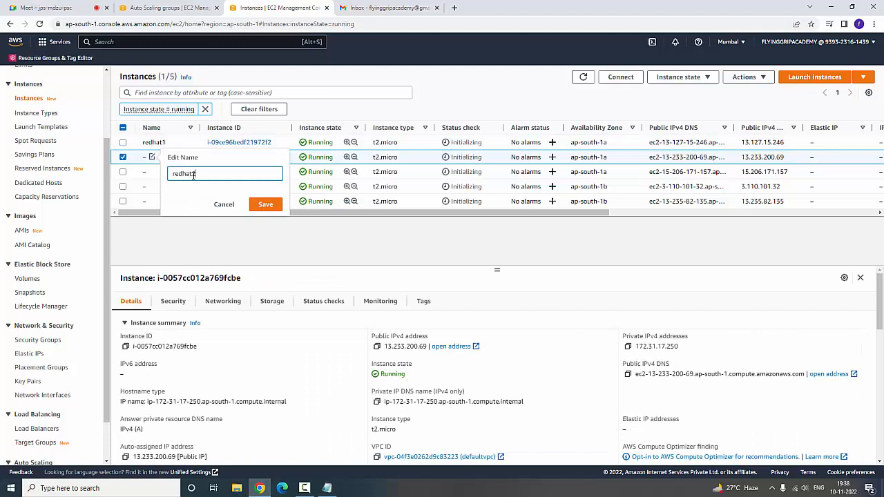
{"action": "left_click", "coordinate": [141, 174]}
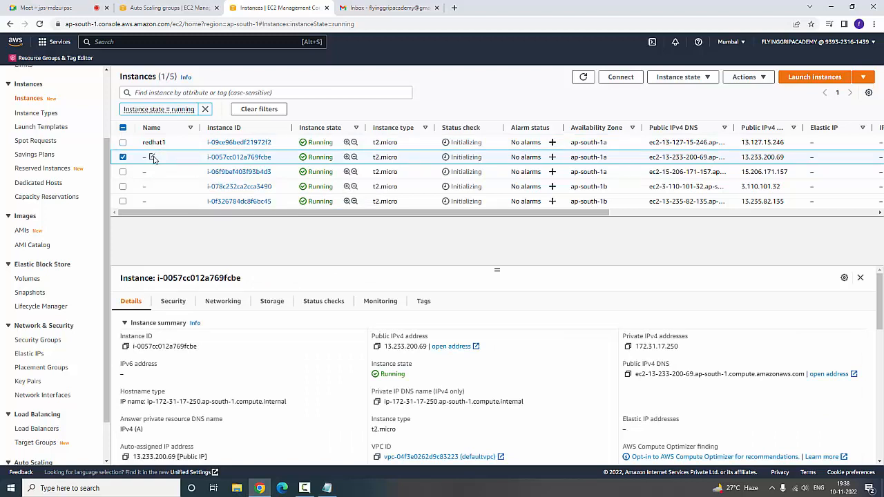
{"action": "left_click", "coordinate": [152, 157]}
{"action": "left_click", "coordinate": [265, 204]}
Name the third running instance in the list redhat3 and save the name
{"action": "left_click", "coordinate": [152, 172]}
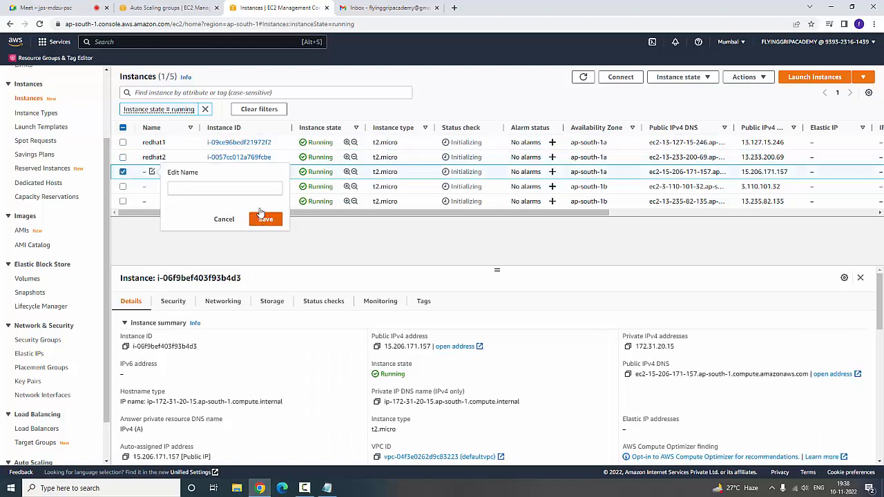
{"action": "left_click", "coordinate": [260, 189]}
{"action": "key", "text": "ctrl+v"}
{"action": "left_click", "coordinate": [265, 219]}
{"action": "triple_click", "coordinate": [261, 186]}
{"action": "key", "text": "BackSpace"}
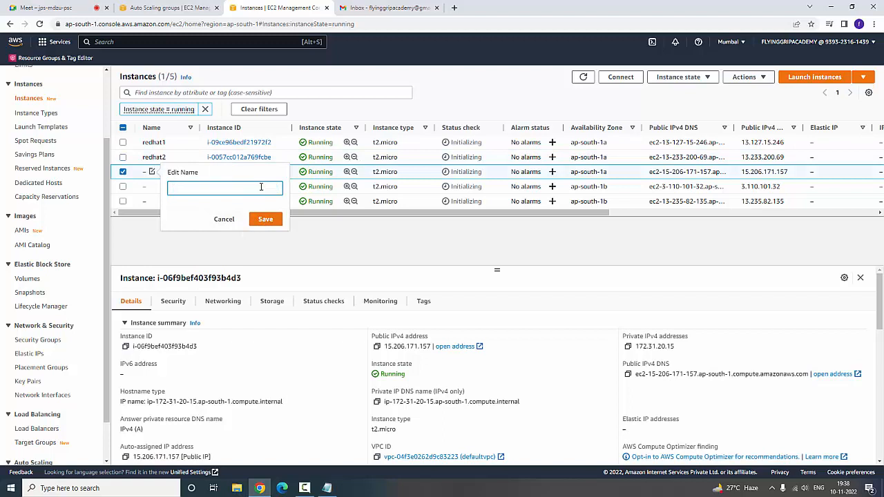
{"action": "left_click", "coordinate": [265, 219]}
Name the fourth running instance in the list redhat4 and save the name
{"action": "left_click", "coordinate": [123, 187]}
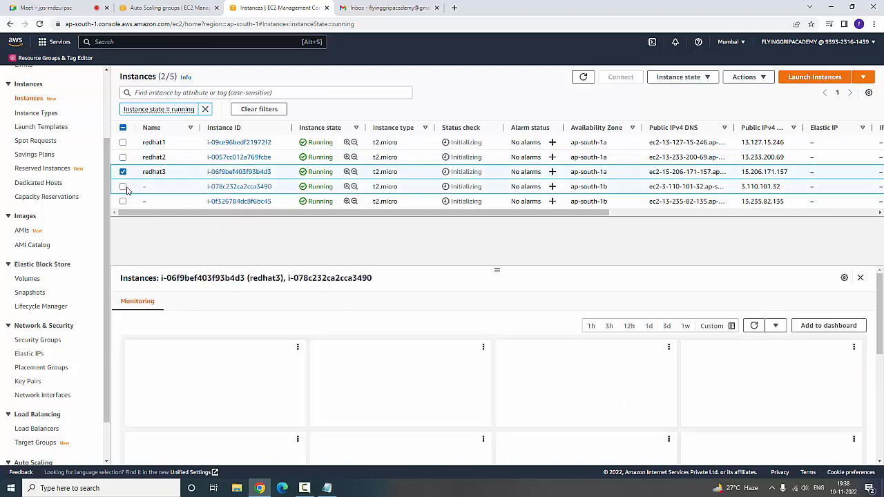
{"action": "left_click", "coordinate": [151, 187]}
{"action": "left_click", "coordinate": [181, 202]}
{"action": "type", "text": "redhat4"}
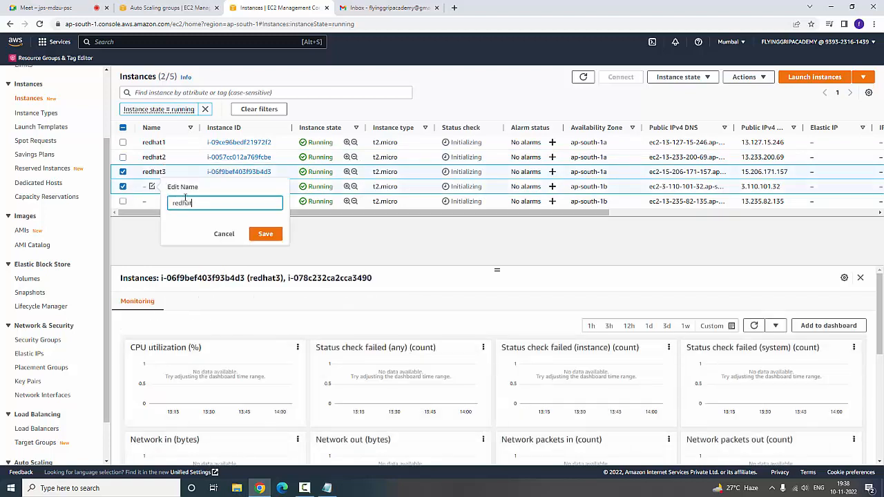
{"action": "left_click", "coordinate": [265, 234]}
Name the fifth running instance in the list redhat5 and save the name
{"action": "left_click", "coordinate": [123, 201]}
{"action": "left_click", "coordinate": [152, 200]}
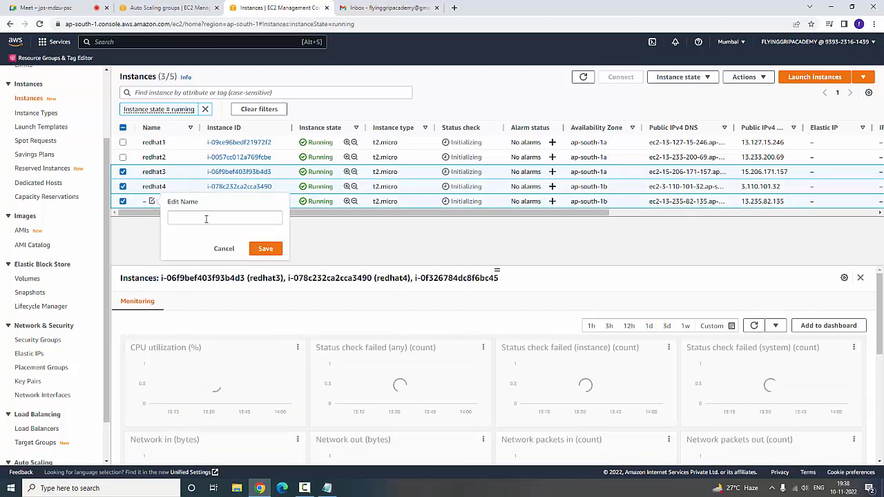
{"action": "left_click", "coordinate": [204, 217]}
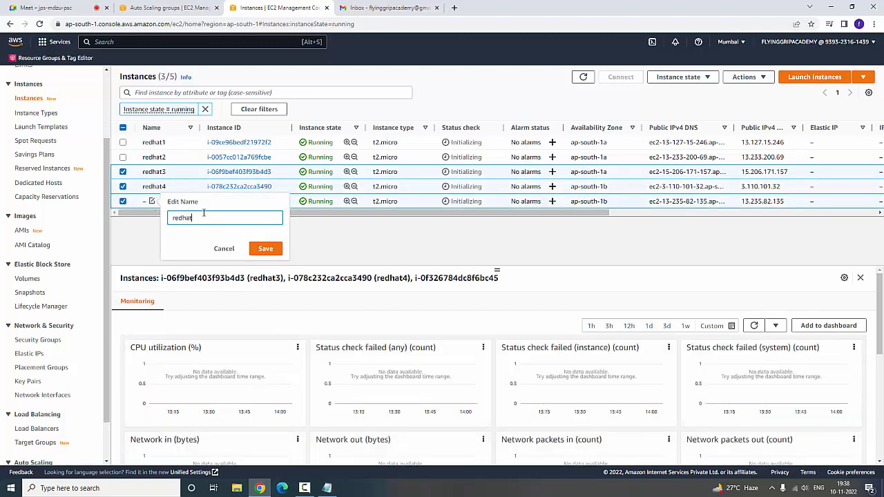
{"action": "type", "text": "redhat5"}
{"action": "left_click", "coordinate": [265, 249]}
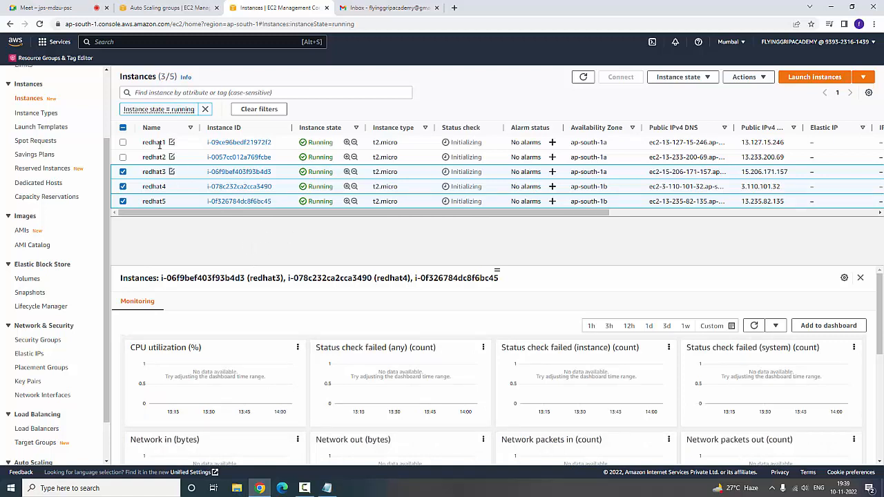
Check the Auto Scaling group's desired capacity in the other console tab, and return to the full instance list
{"action": "left_click", "coordinate": [122, 172]}
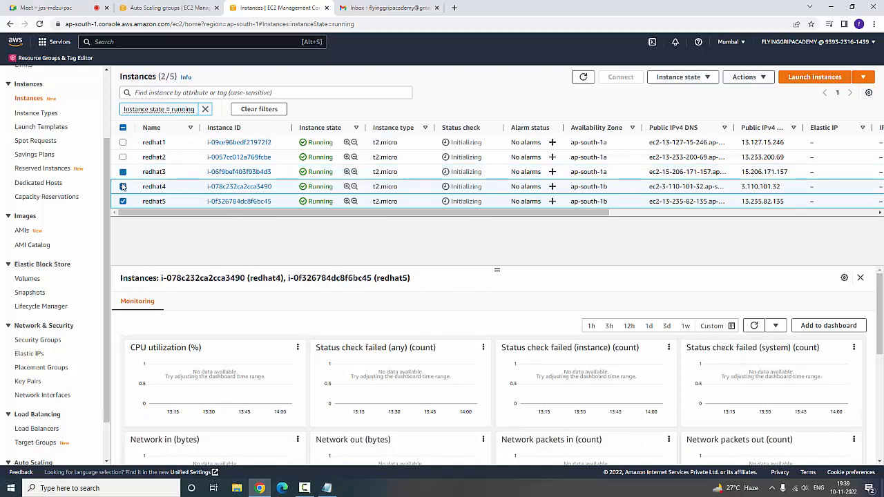
{"action": "key", "text": "ctrl+shift+Tab"}
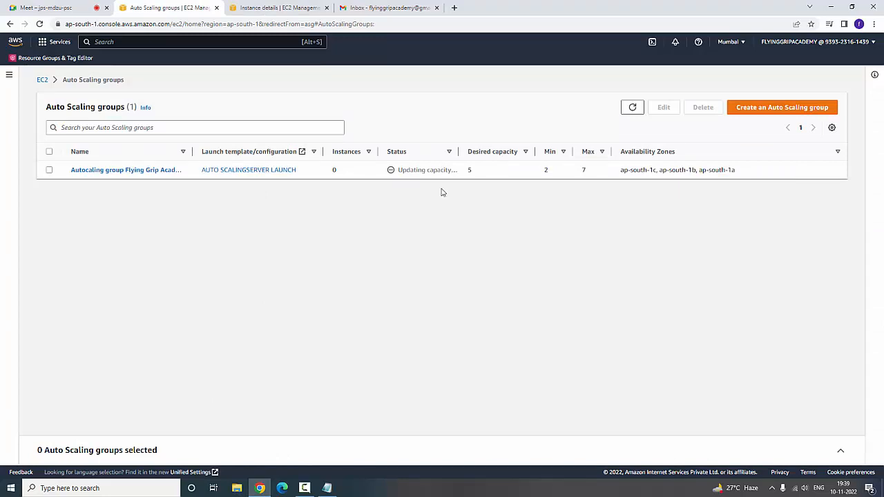
{"action": "left_click", "coordinate": [470, 169]}
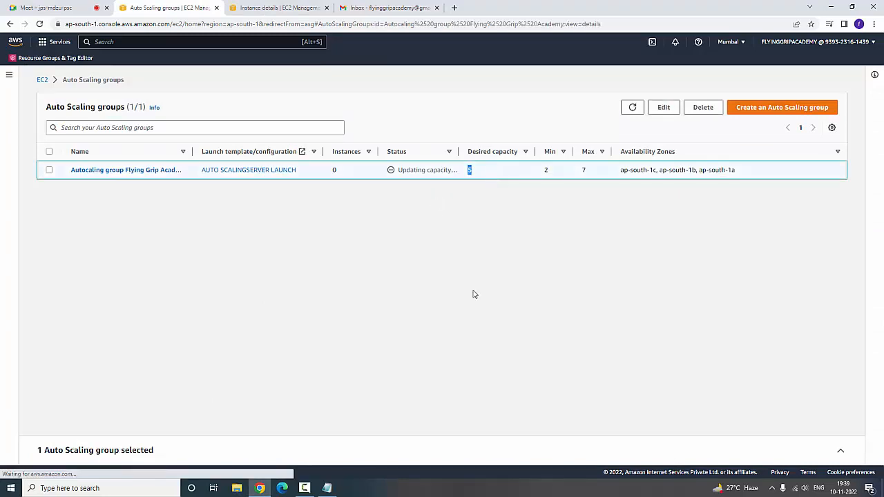
{"action": "key", "text": "ctrl+Tab"}
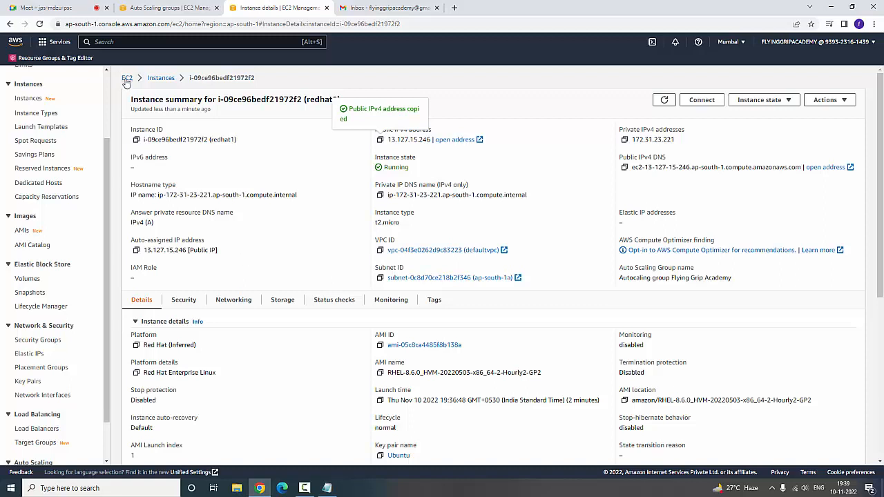
{"action": "left_click", "coordinate": [161, 78]}
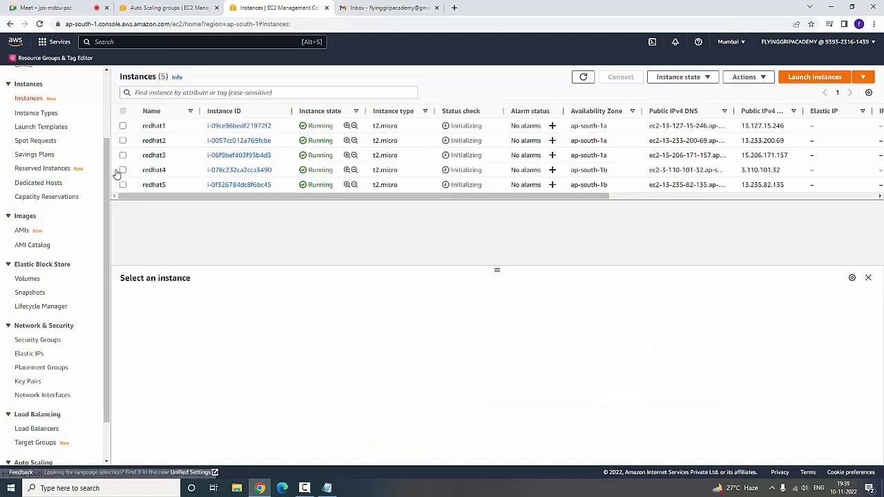
Stop the redhat1 instance and confirm the stop
{"action": "left_click", "coordinate": [122, 126]}
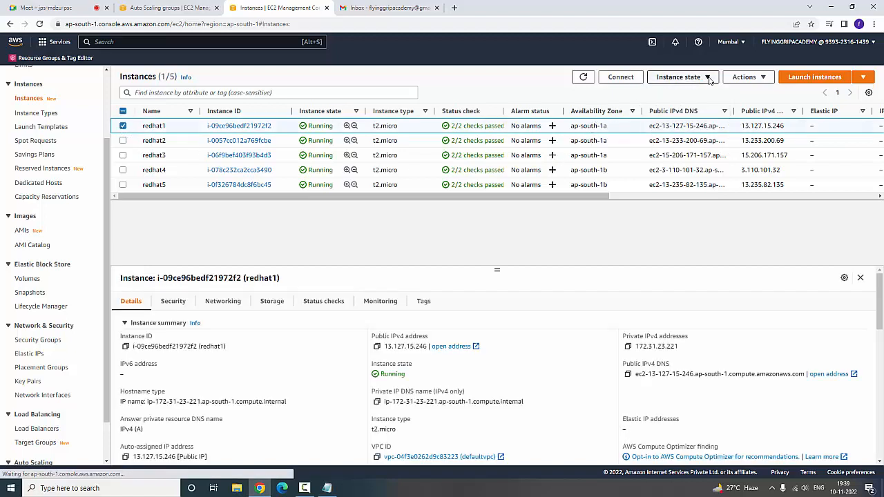
{"action": "left_click", "coordinate": [707, 79]}
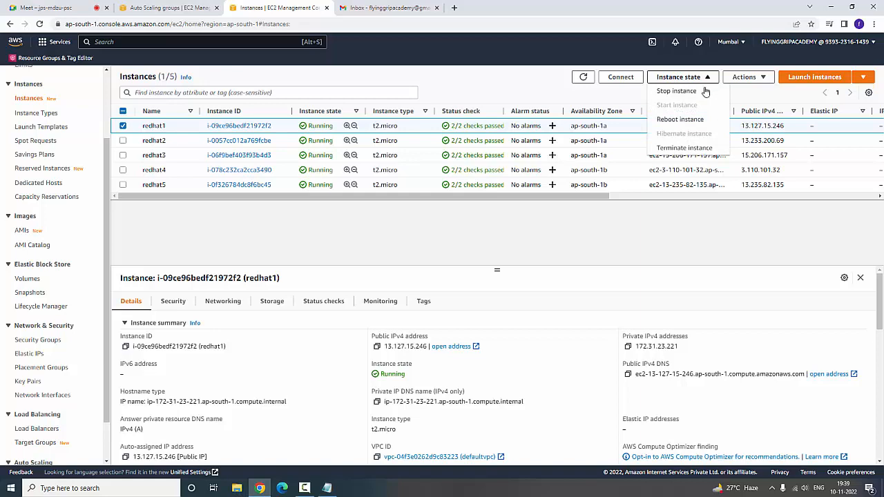
{"action": "left_click", "coordinate": [700, 91]}
{"action": "left_click", "coordinate": [608, 343]}
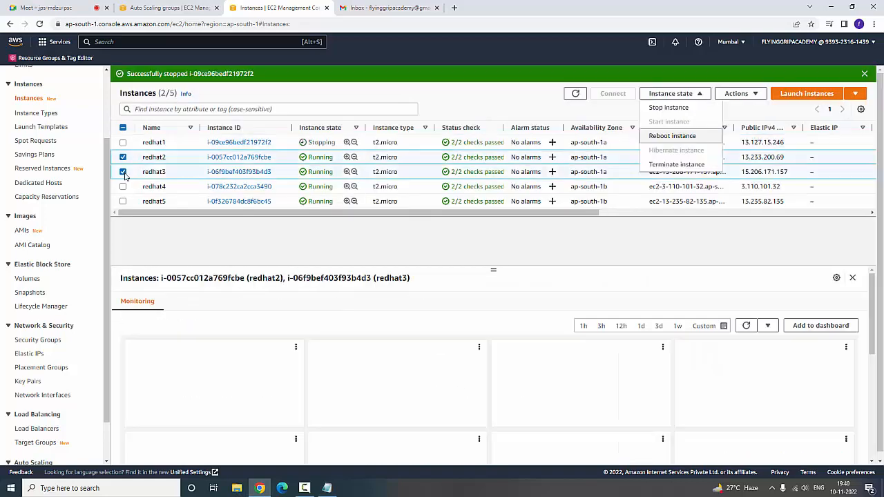
Stop only the redhat2 instance, leaving redhat3 out of the selection, and confirm the stop
{"action": "left_click", "coordinate": [123, 171]}
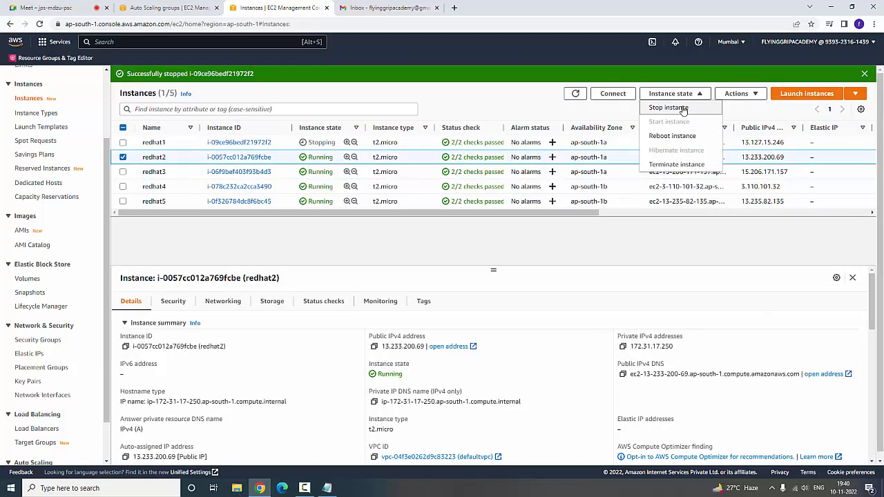
{"action": "left_click", "coordinate": [449, 232]}
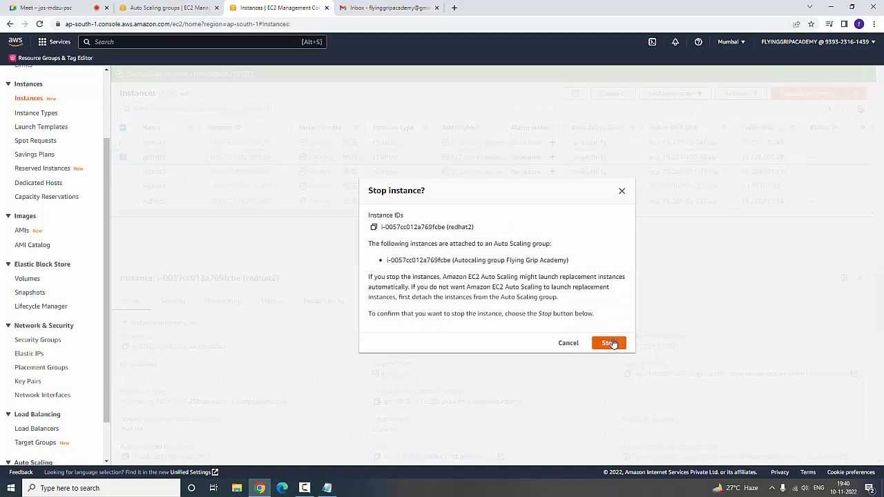
{"action": "left_click", "coordinate": [610, 343]}
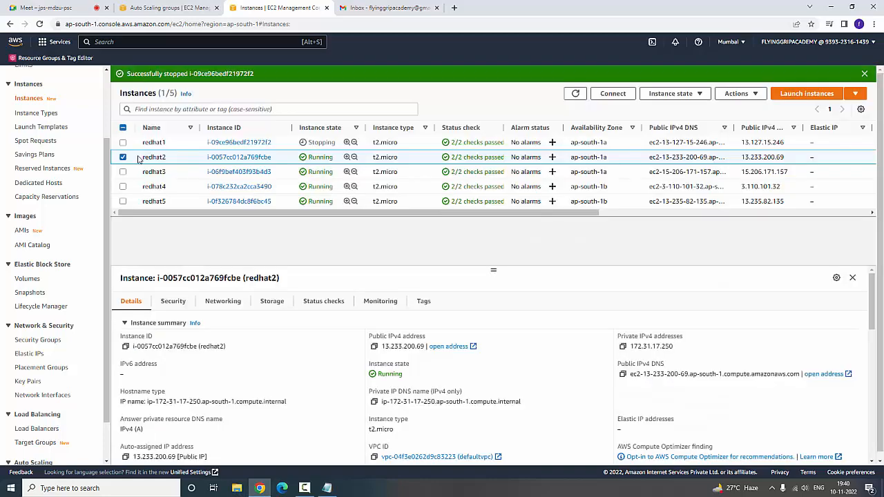
Select only the redhat3 instance, stop it and confirm the stop
{"action": "left_click", "coordinate": [123, 174]}
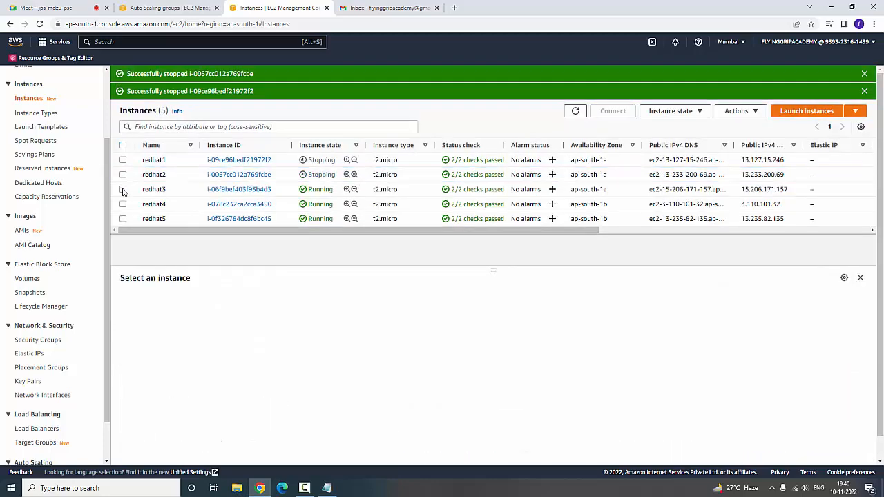
{"action": "left_click", "coordinate": [397, 189]}
{"action": "left_click", "coordinate": [675, 110]}
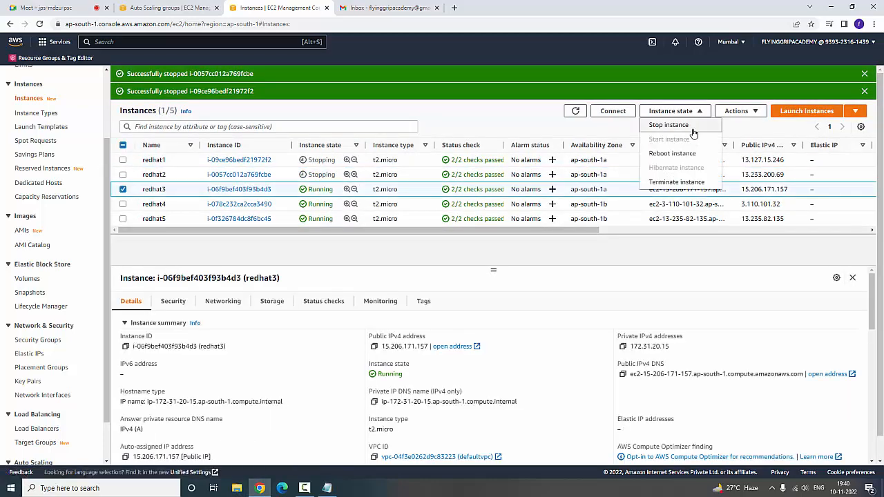
{"action": "left_click", "coordinate": [694, 133]}
{"action": "left_click", "coordinate": [606, 346]}
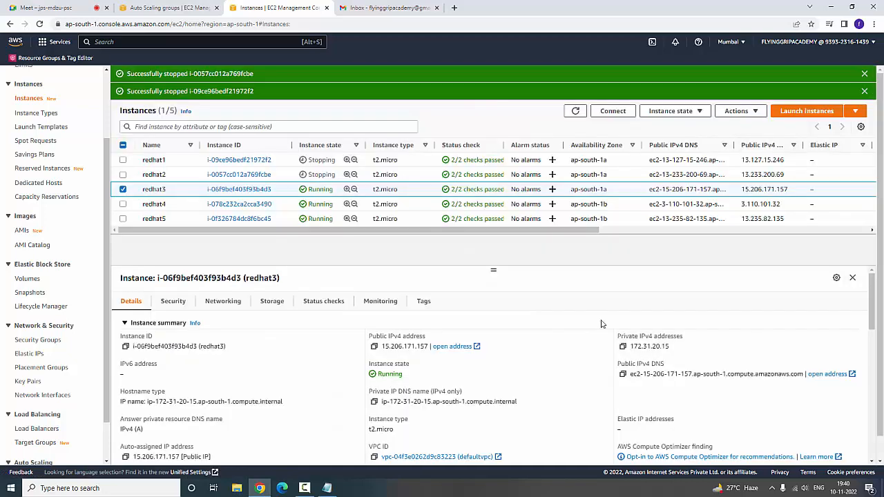
Select only the redhat4 instance, stop it and confirm the stop
{"action": "left_click", "coordinate": [122, 221]}
{"action": "left_click", "coordinate": [122, 207]}
{"action": "left_click", "coordinate": [737, 128]}
{"action": "left_click", "coordinate": [703, 129]}
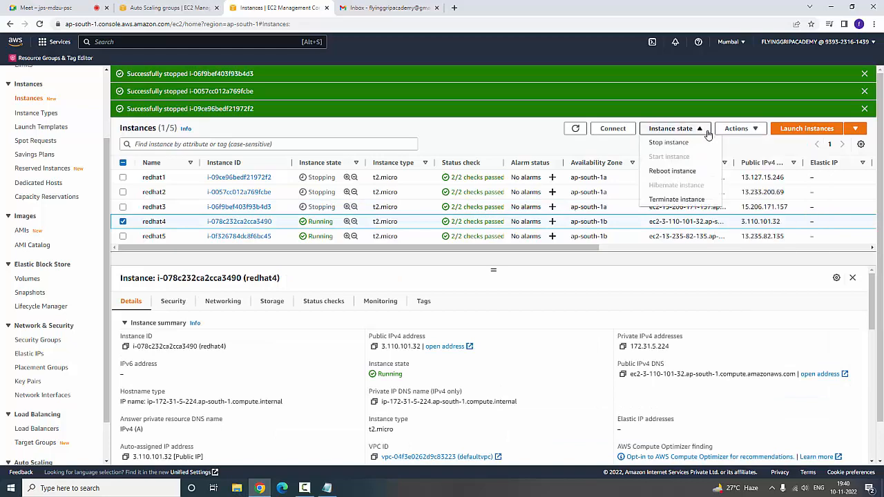
{"action": "left_click", "coordinate": [685, 143]}
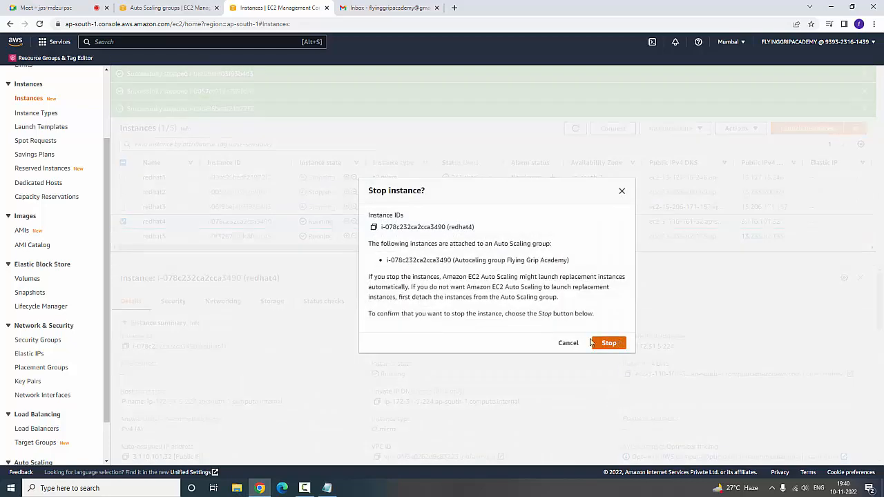
{"action": "left_click", "coordinate": [593, 343]}
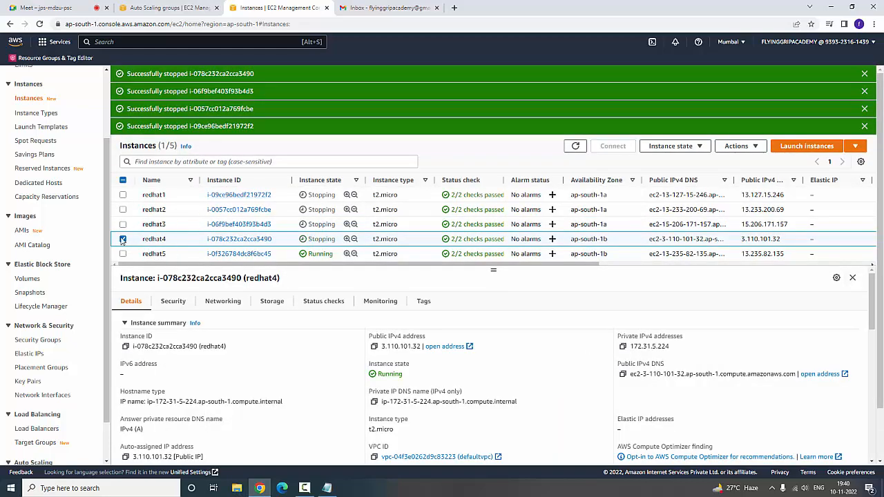
Stop the redhat5 instance as the only selected one, and dismiss the stop notification
{"action": "left_click", "coordinate": [122, 238]}
{"action": "left_click", "coordinate": [123, 254]}
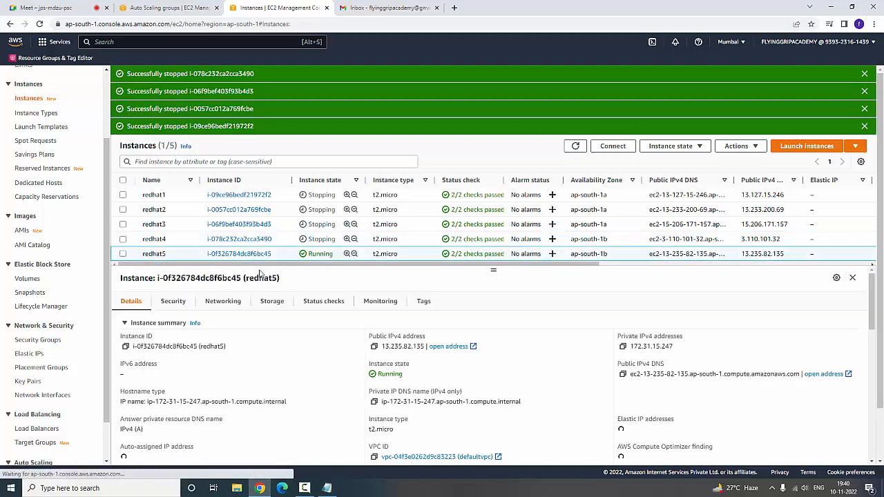
{"action": "left_click", "coordinate": [690, 149]}
{"action": "left_click", "coordinate": [680, 167]}
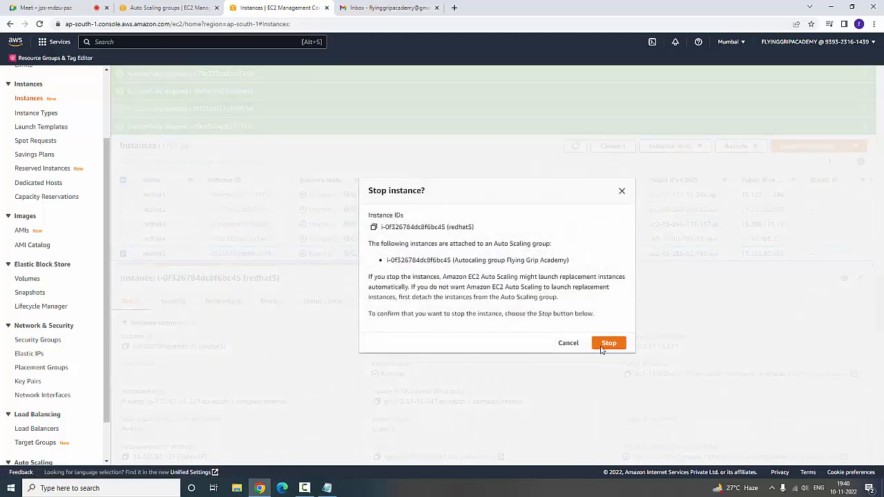
{"action": "left_click", "coordinate": [608, 345]}
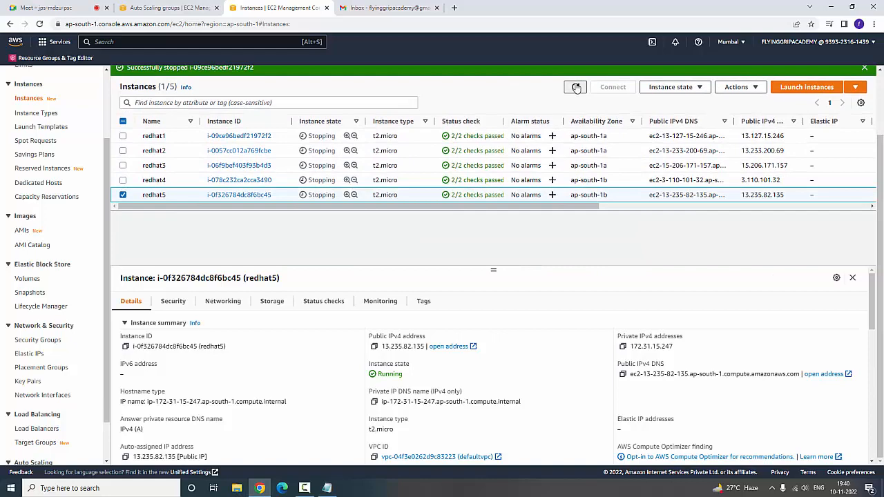
{"action": "left_click", "coordinate": [864, 73]}
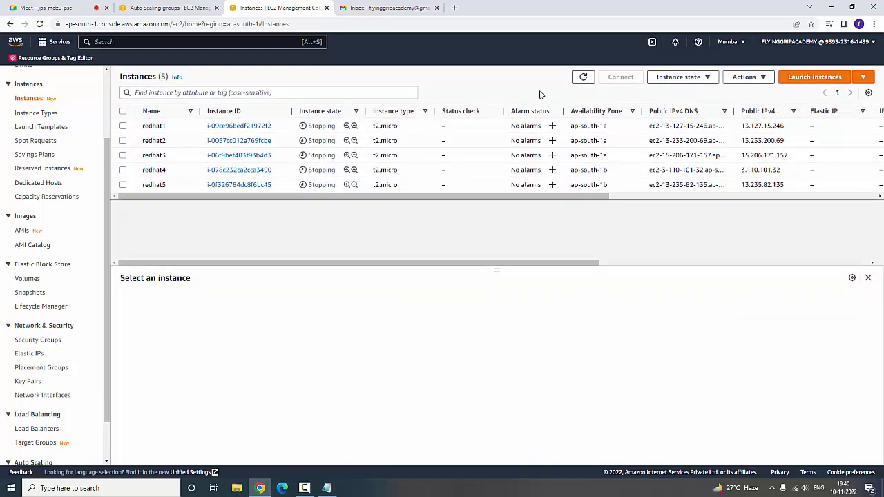
Refresh the instance list repeatedly to check the instance states and look for replacement instances launched by Auto Scaling
{"action": "left_click", "coordinate": [584, 78]}
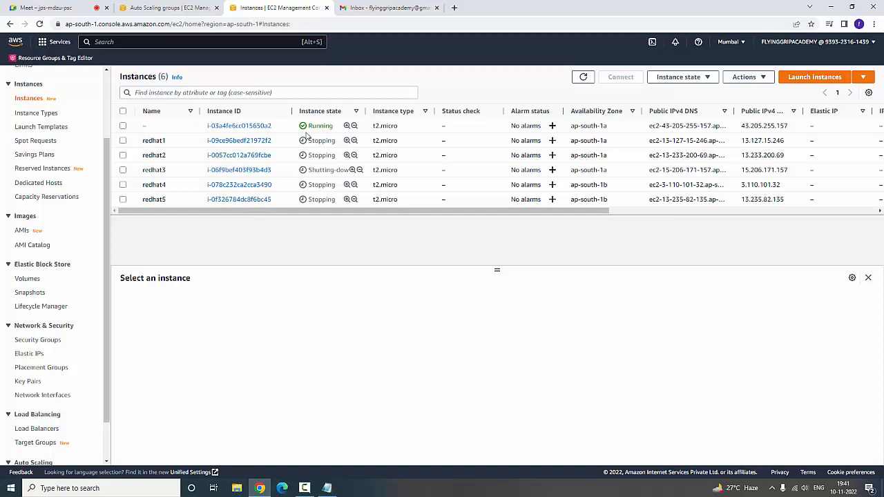
{"action": "left_click_drag", "start_coordinate": [309, 129], "coordinate": [337, 129]}
{"action": "left_click", "coordinate": [583, 78]}
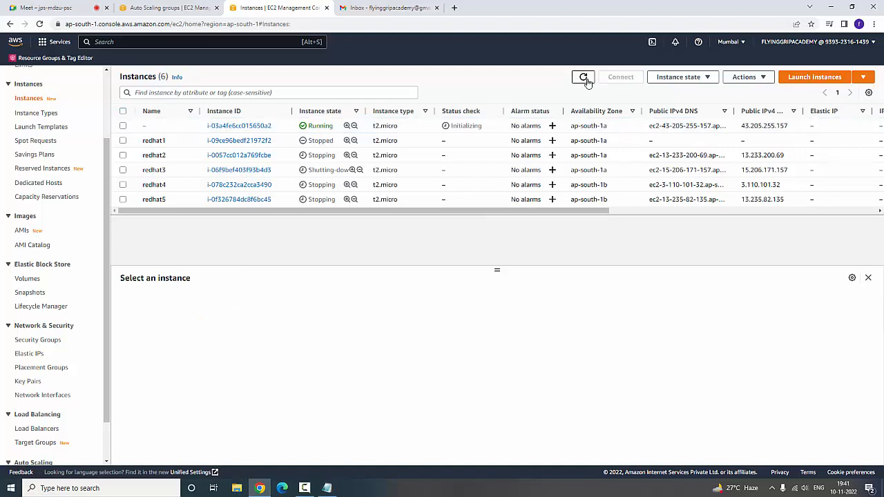
{"action": "left_click", "coordinate": [583, 78]}
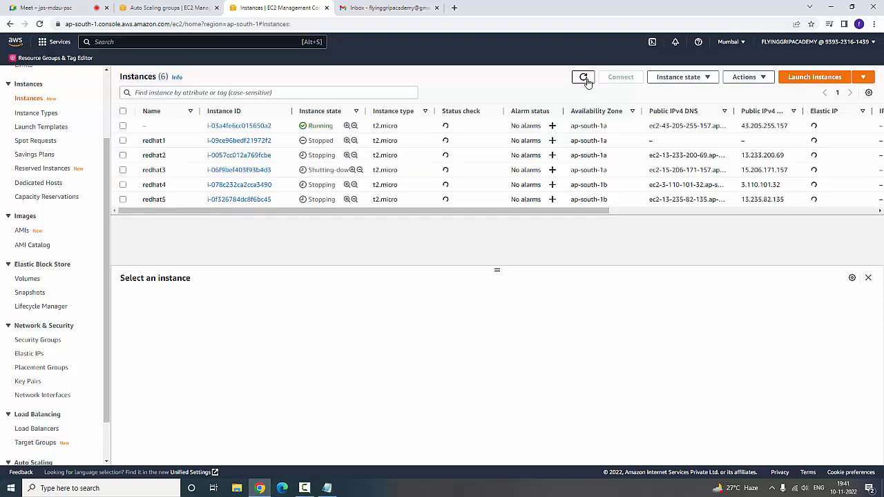
{"action": "left_click", "coordinate": [585, 80]}
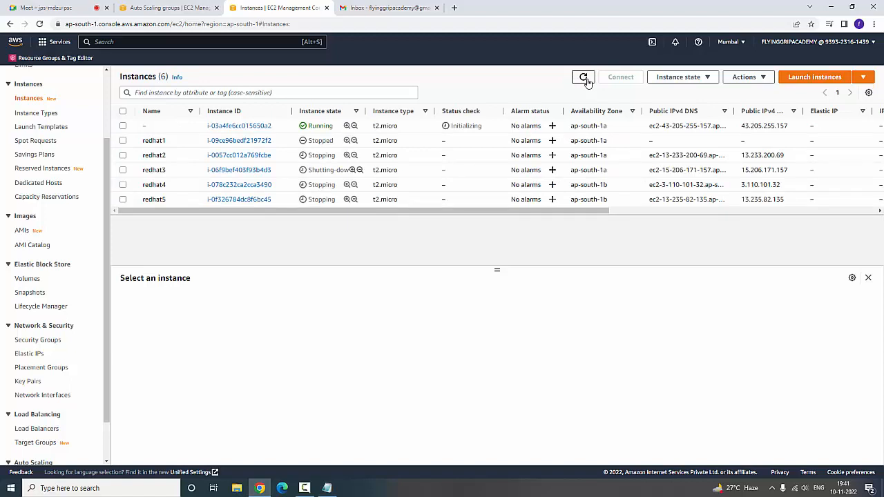
Keep refreshing the instance list and examine the states of the stopping redhat instances and of any newly launched unnamed instance
{"action": "left_click", "coordinate": [585, 79]}
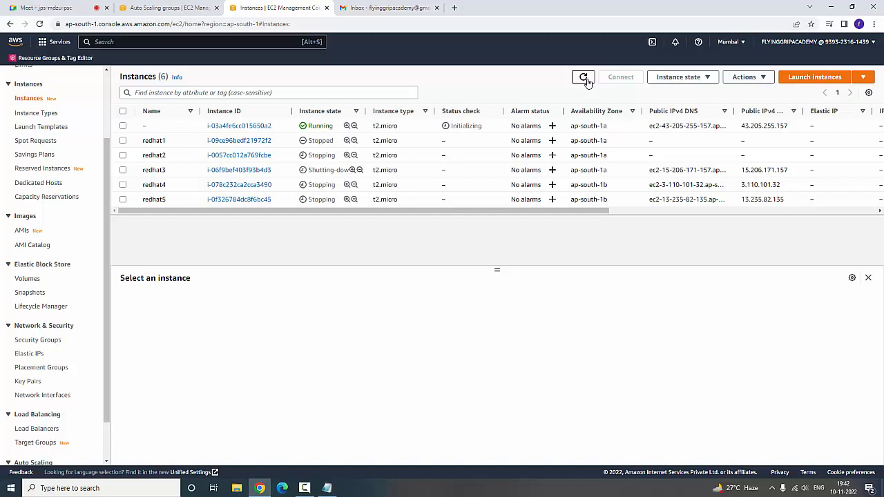
{"action": "left_click", "coordinate": [583, 78]}
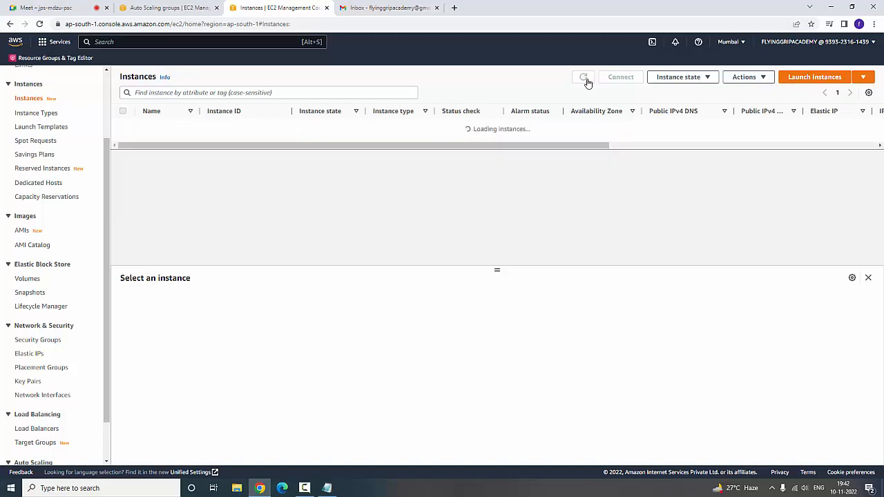
{"action": "left_click", "coordinate": [584, 78]}
{"action": "left_click", "coordinate": [583, 78]}
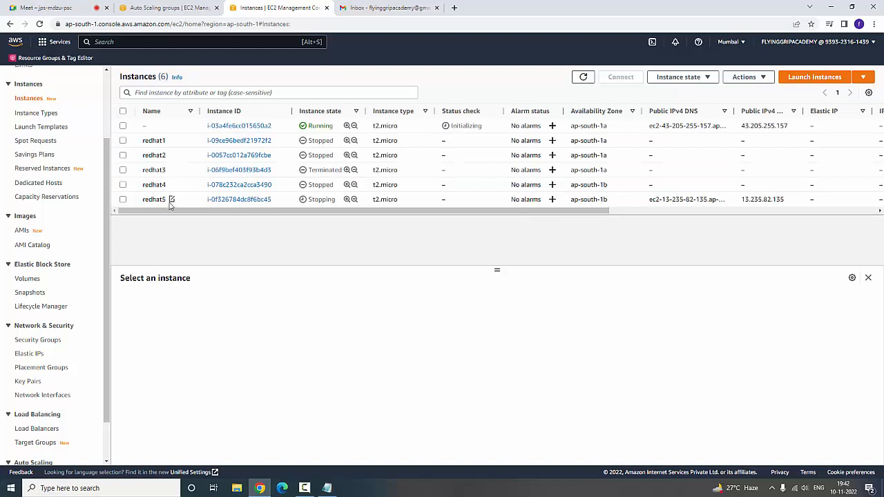
{"action": "left_click_drag", "start_coordinate": [647, 202], "coordinate": [726, 205]}
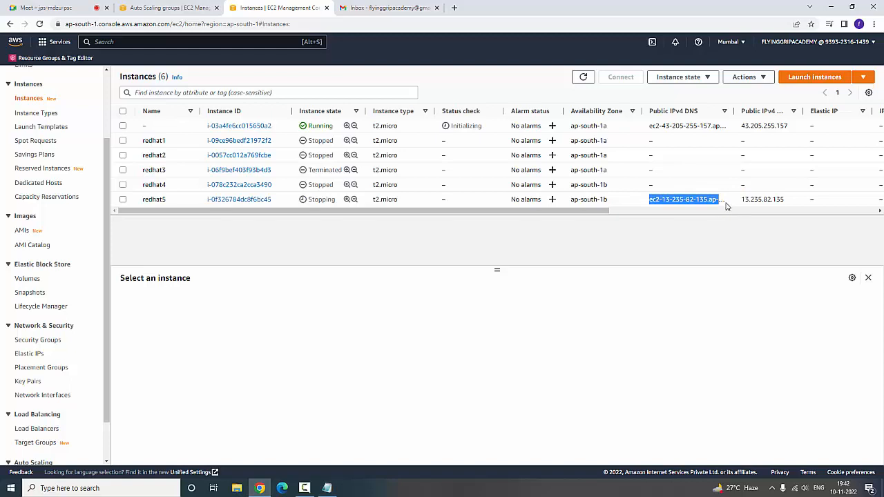
{"action": "left_click", "coordinate": [584, 78]}
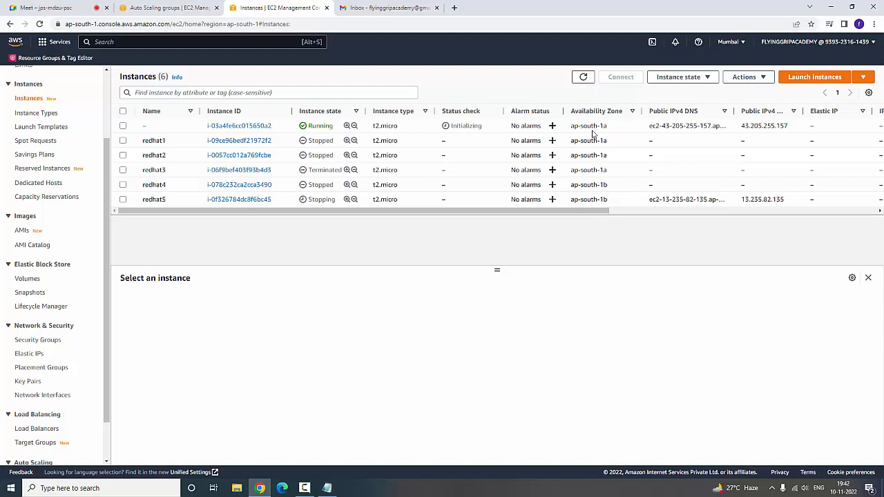
{"action": "left_click", "coordinate": [583, 81]}
{"action": "left_click", "coordinate": [583, 78]}
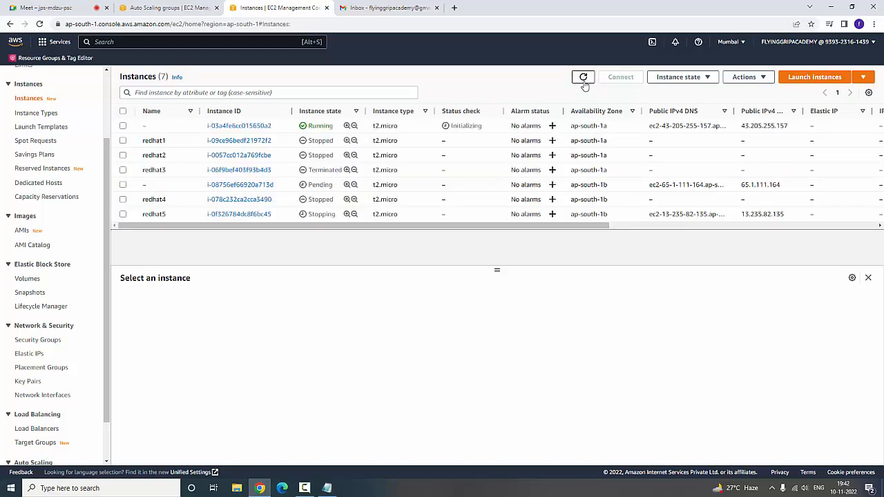
{"action": "double_click", "coordinate": [320, 184]}
{"action": "left_click", "coordinate": [363, 251]}
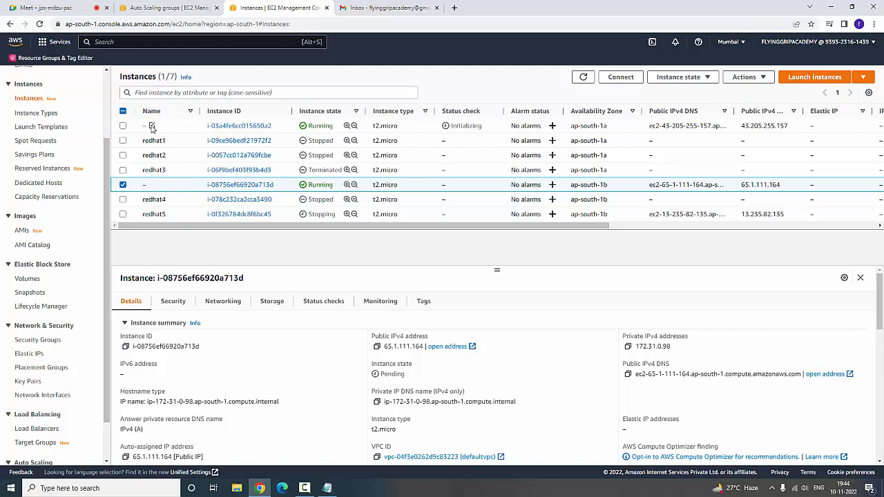
Name the unnamed running instance in ap-south-1a redhat6
{"action": "left_click", "coordinate": [152, 127]}
{"action": "left_click", "coordinate": [205, 141]}
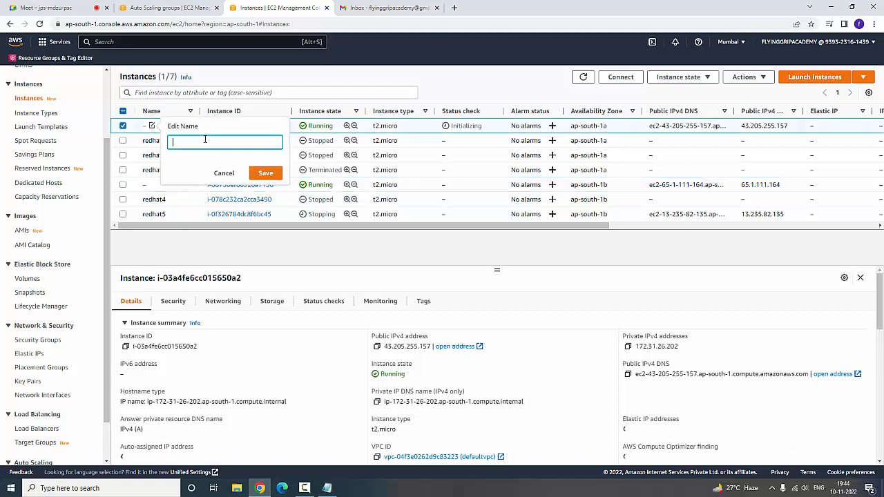
{"action": "type", "text": "redha"}
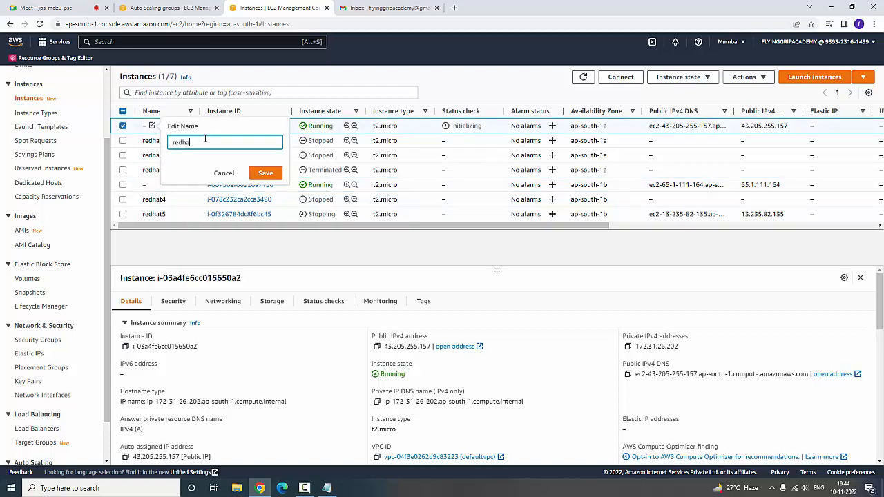
{"action": "type", "text": "t6"}
{"action": "left_click", "coordinate": [265, 172]}
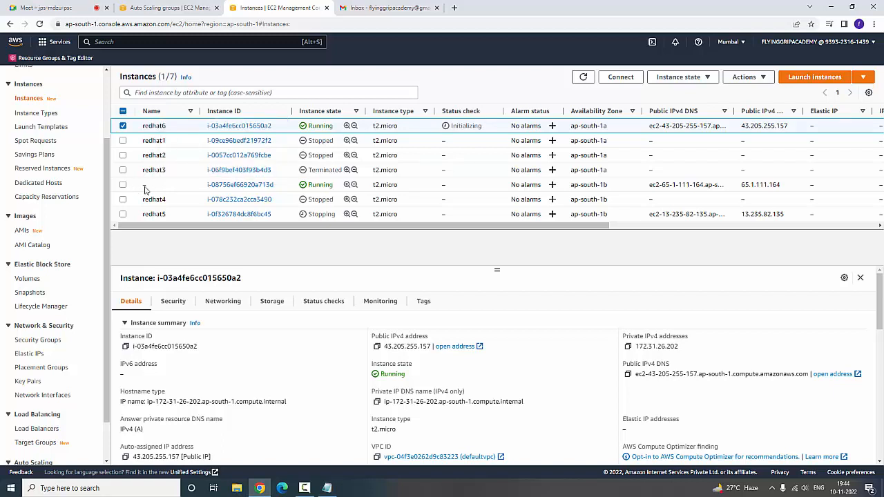
Name the unnamed running instance in ap-south-1b redhat7
{"action": "left_click", "coordinate": [152, 184]}
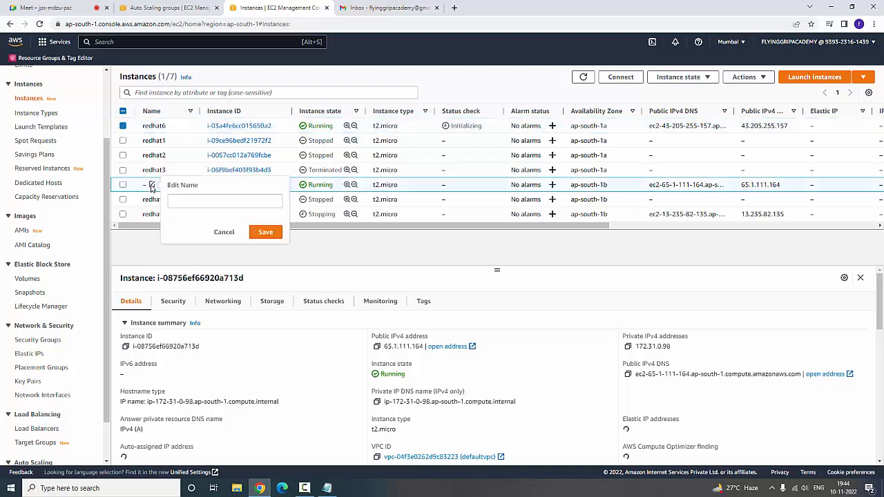
{"action": "type", "text": "re"}
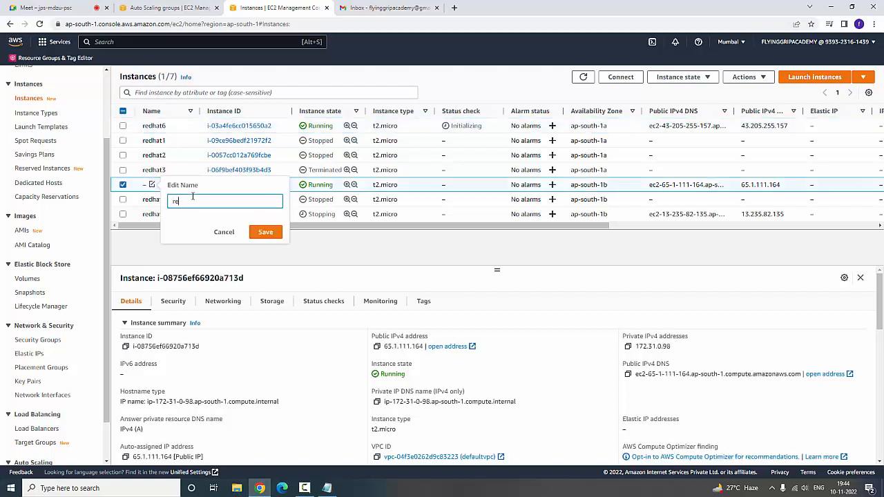
{"action": "type", "text": "dhat7"}
{"action": "key", "text": "Return"}
Select only the redhat6 instance, stop it and confirm the stop
{"action": "left_click", "coordinate": [123, 126]}
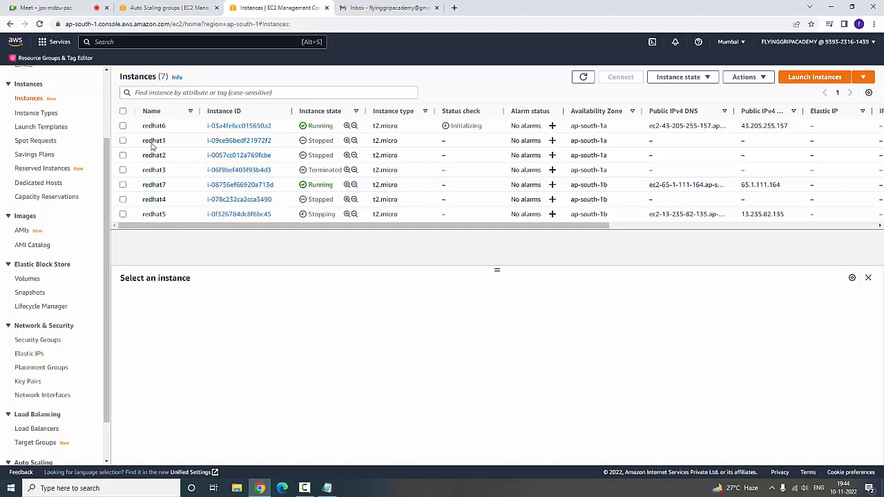
{"action": "left_click", "coordinate": [706, 80]}
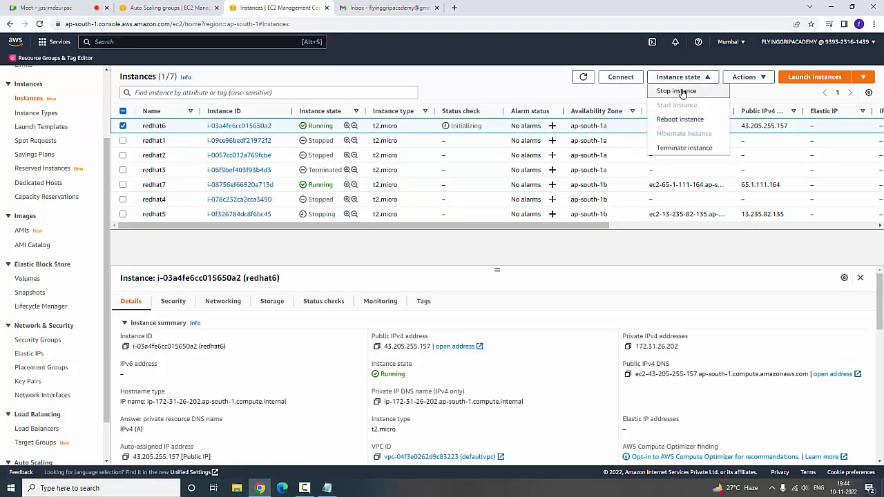
{"action": "left_click", "coordinate": [677, 91]}
{"action": "left_click", "coordinate": [609, 343]}
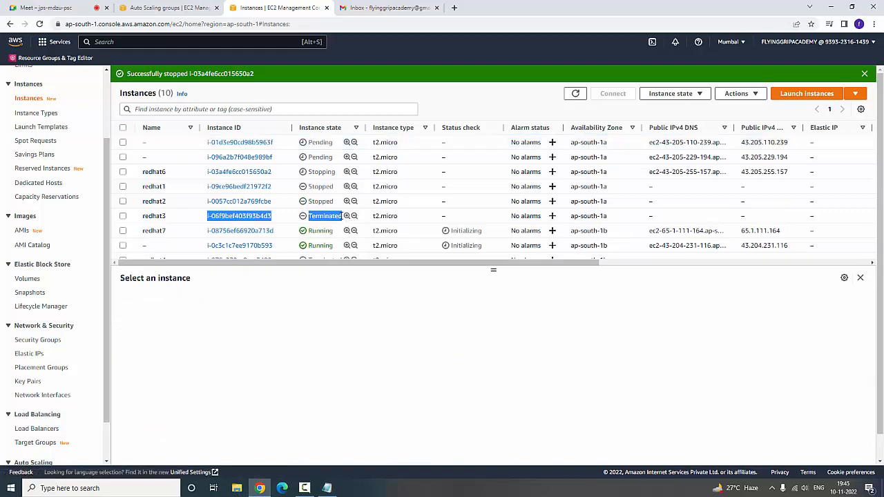
Check the instance states of redhat3 and redhat4 in the instance list
{"action": "left_click", "coordinate": [321, 219]}
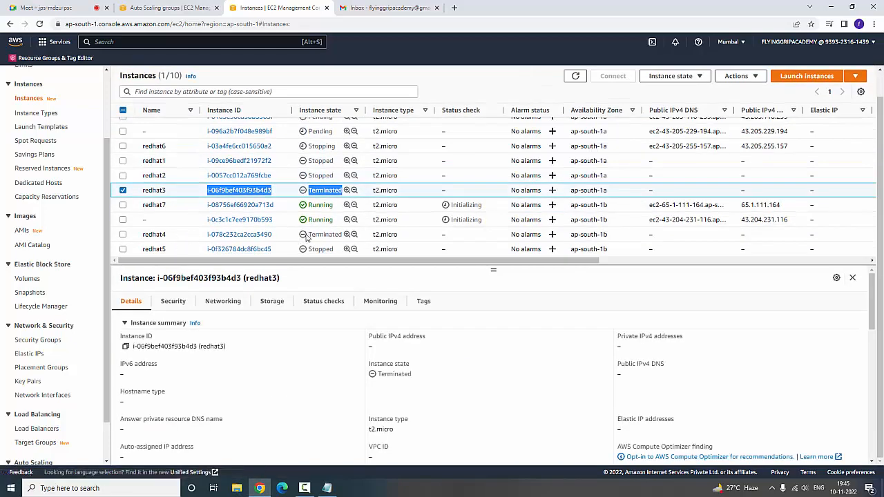
{"action": "double_click", "coordinate": [316, 235]}
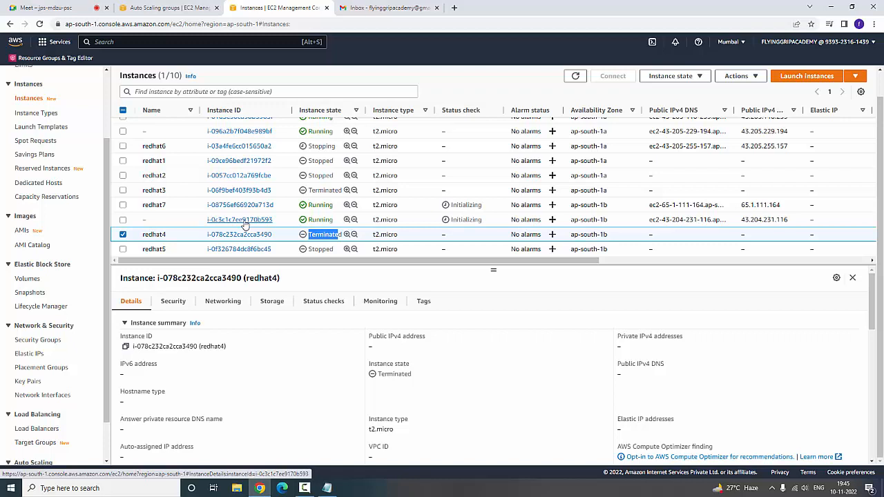
{"action": "scroll", "coordinate": [83, 321], "scroll_direction": "down", "scroll_amount": 2}
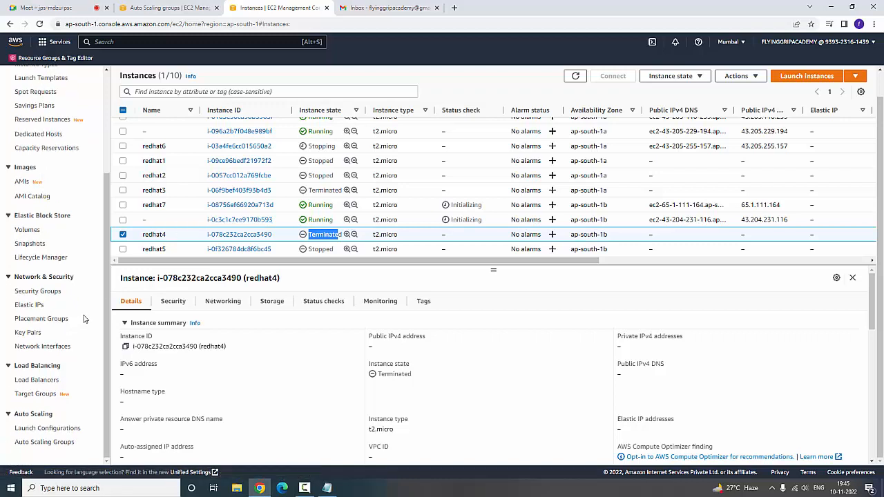
{"action": "scroll", "coordinate": [83, 306], "scroll_direction": "up", "scroll_amount": 3}
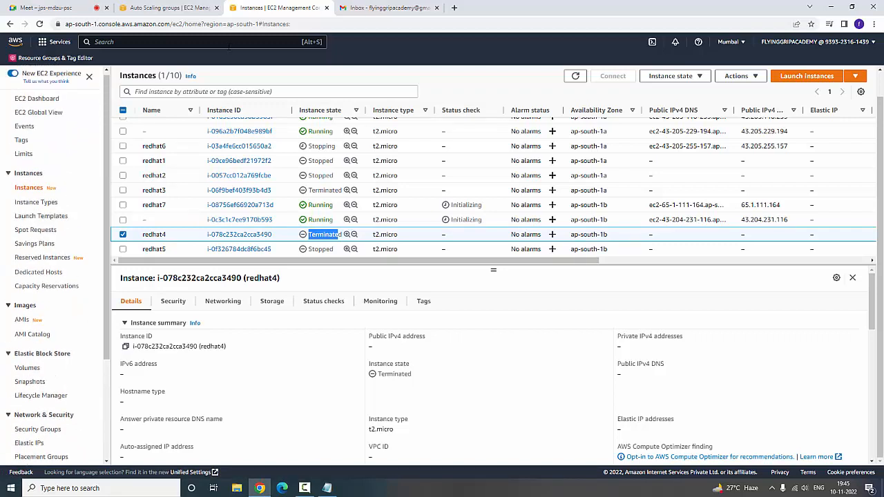
Search the AWS services for "sns" and open Simple Notification Service
{"action": "left_click", "coordinate": [228, 44]}
{"action": "type", "text": "sns"}
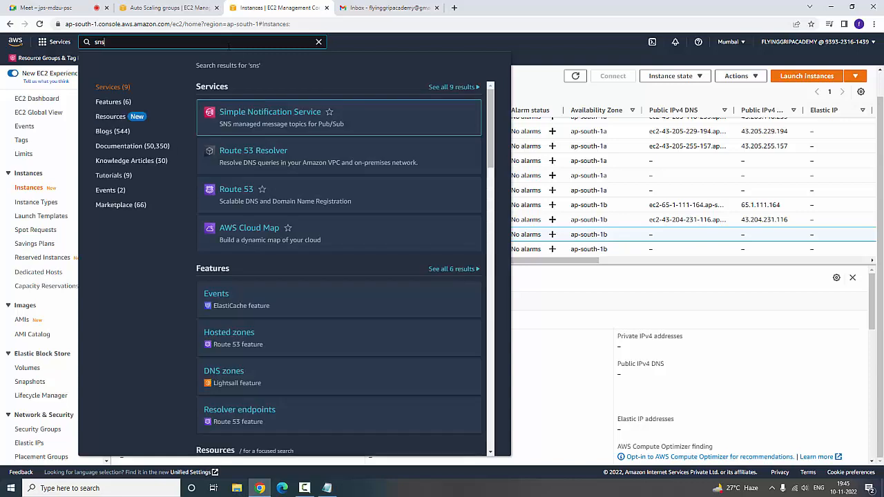
{"action": "left_click", "coordinate": [269, 116]}
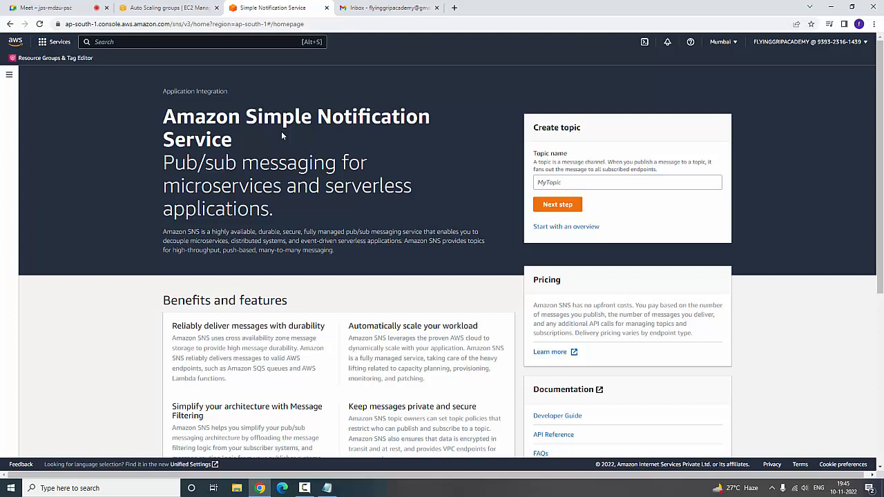
Start a new SNS topic with the name "sns notifications" and continue to its full creation form
{"action": "left_click", "coordinate": [621, 179]}
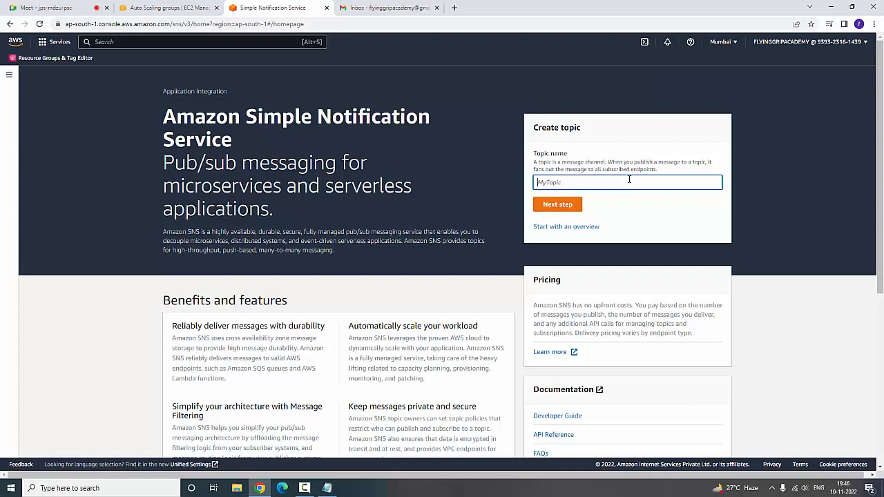
{"action": "type", "text": "sns notifications"}
{"action": "left_click", "coordinate": [574, 205]}
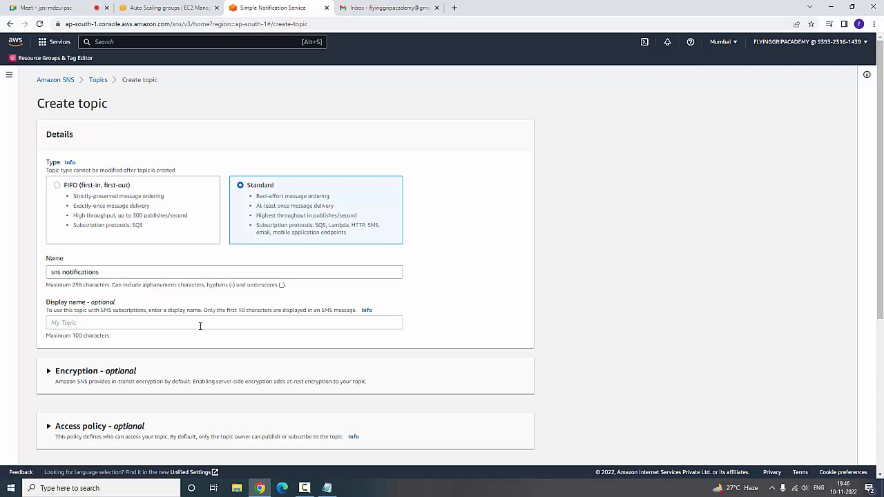
{"action": "scroll", "coordinate": [193, 328], "scroll_direction": "down", "scroll_amount": 1}
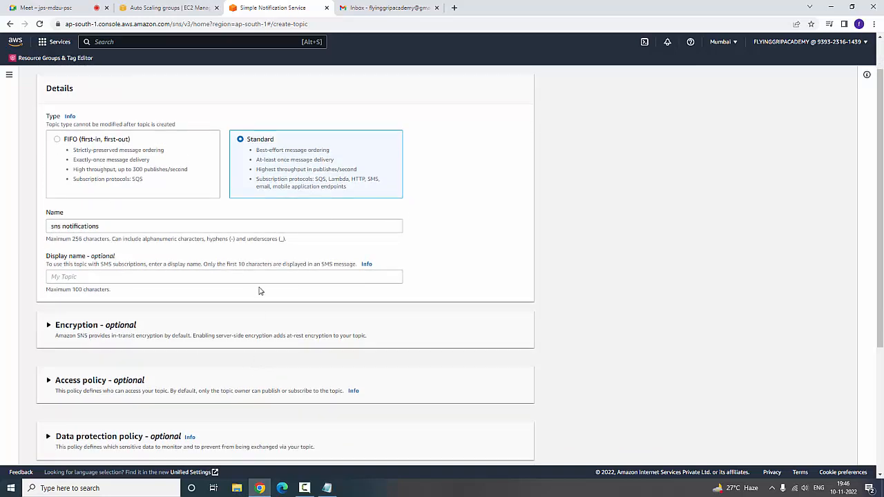
{"action": "left_click", "coordinate": [240, 279]}
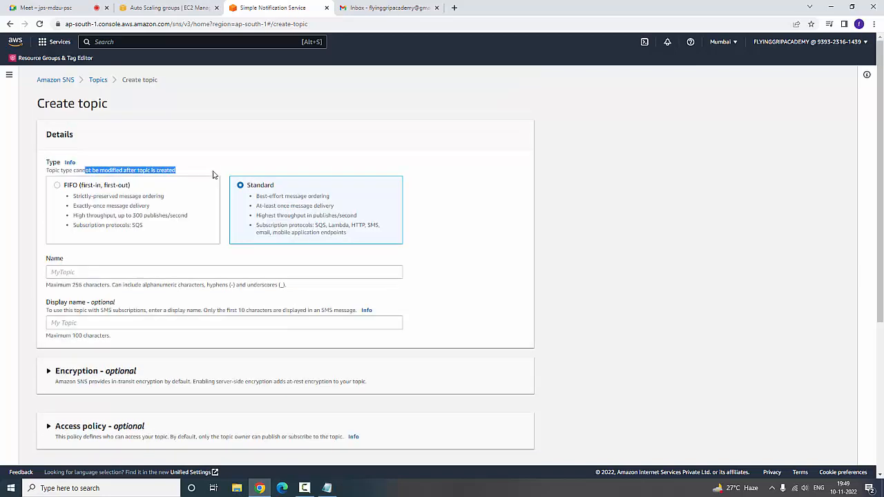
Set the Standard topic's name to sns_notifications123, reusing the earlier "sns notifications" entry
{"action": "left_click", "coordinate": [220, 176]}
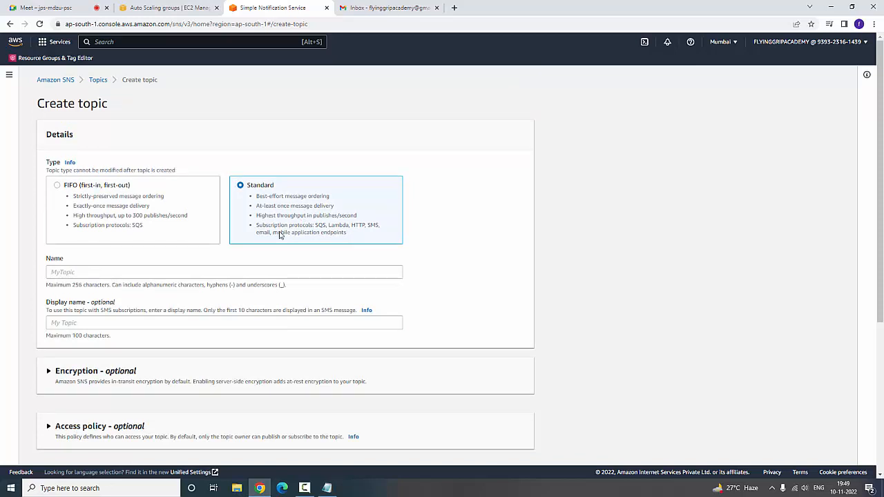
{"action": "left_click", "coordinate": [210, 273]}
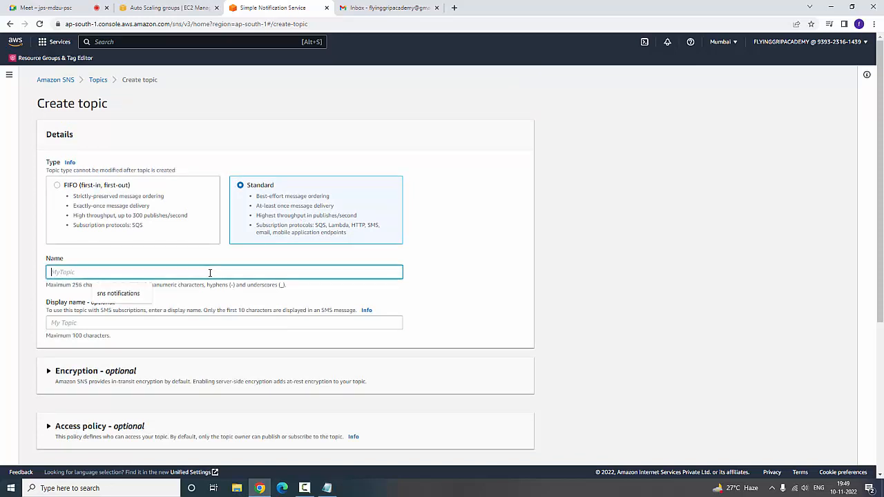
{"action": "left_click", "coordinate": [135, 290]}
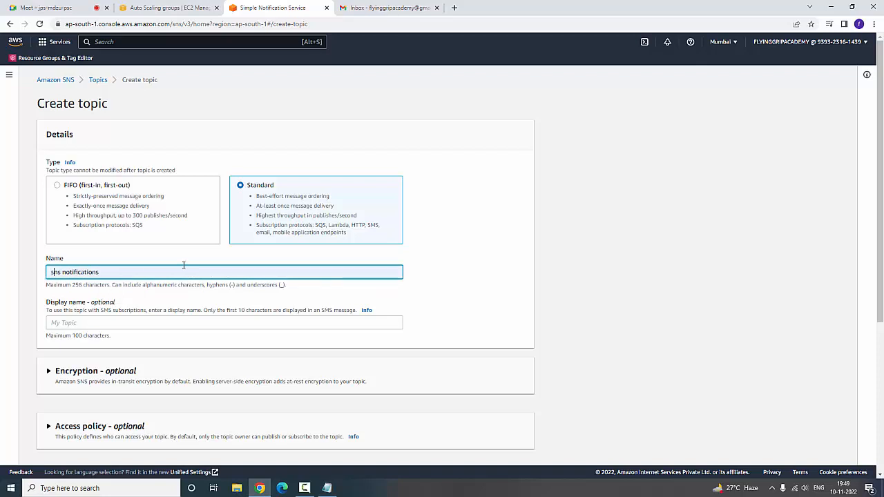
{"action": "type", "text": "_"}
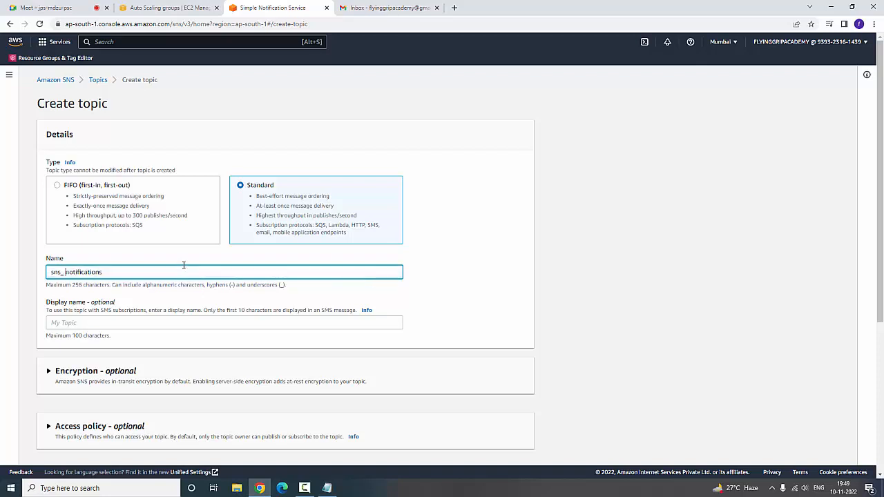
{"action": "key", "text": "BackSpace"}
{"action": "key", "text": "Right"}
{"action": "key", "text": "Right"}
{"action": "key", "text": "Right"}
{"action": "key", "text": "Right"}
{"action": "key", "text": "Right"}
{"action": "type", "text": "123"}
{"action": "left_click", "coordinate": [512, 314]}
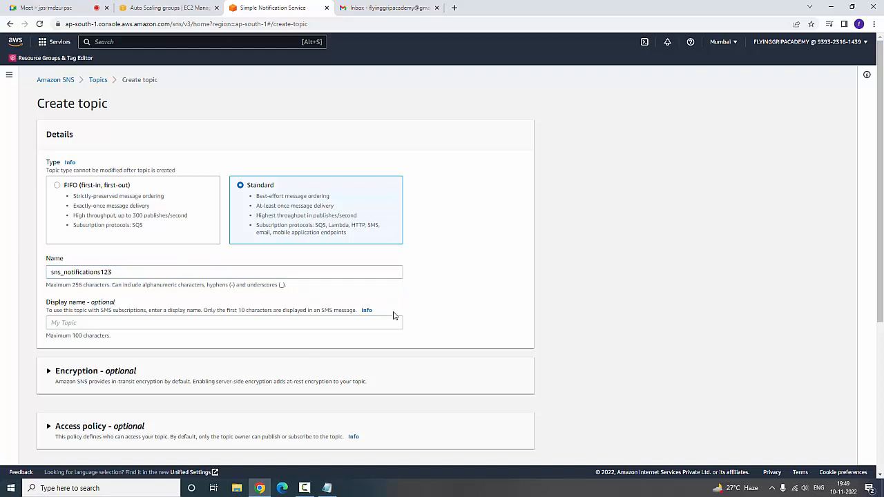
Set the topic's display name to "SERVERS IN AUTOSCALING" and create the topic
{"action": "left_click", "coordinate": [370, 322]}
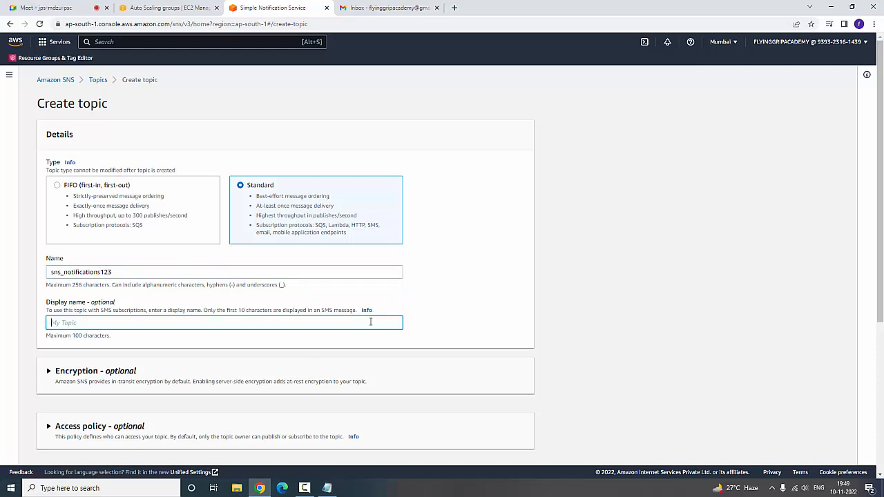
{"action": "type", "text": "SERVERS "}
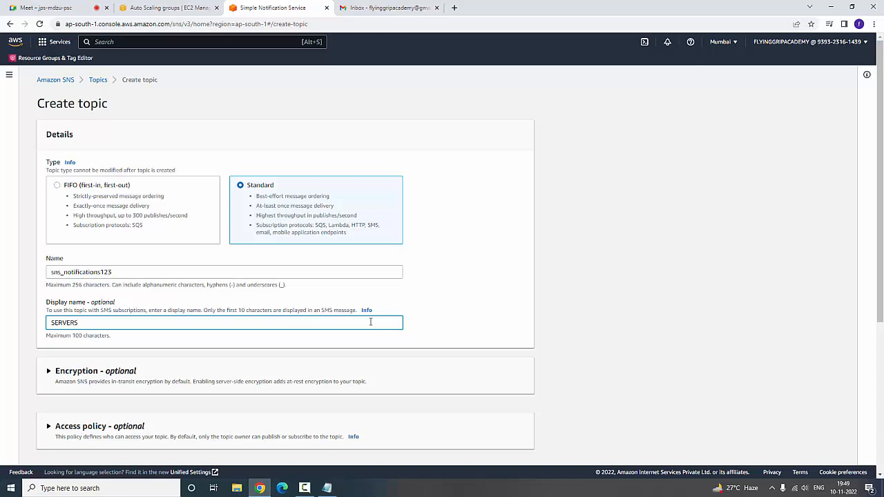
{"action": "type", "text": "IN AUTOSCALING"}
{"action": "left_click", "coordinate": [570, 166]}
{"action": "scroll", "coordinate": [577, 180], "scroll_direction": "down", "scroll_amount": 5}
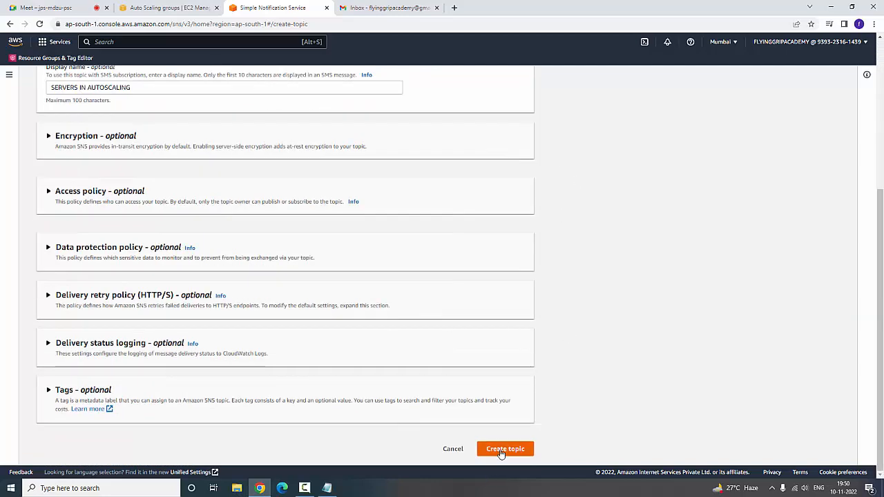
{"action": "left_click", "coordinate": [501, 449]}
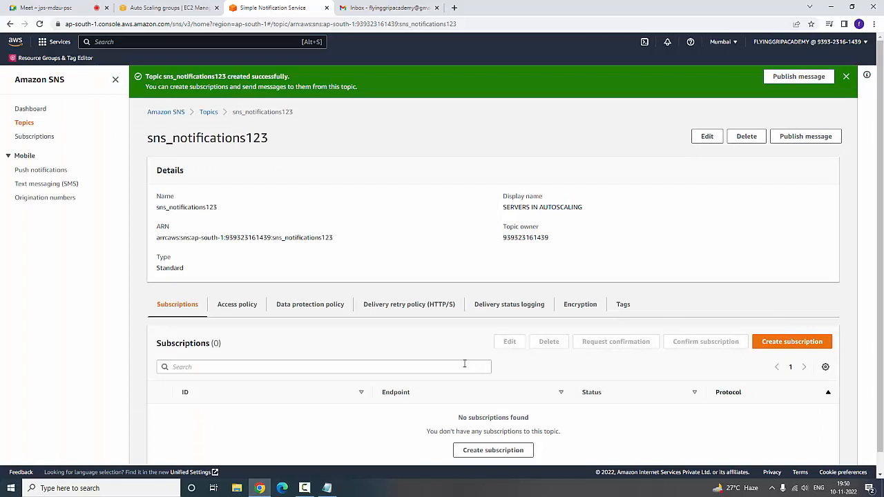
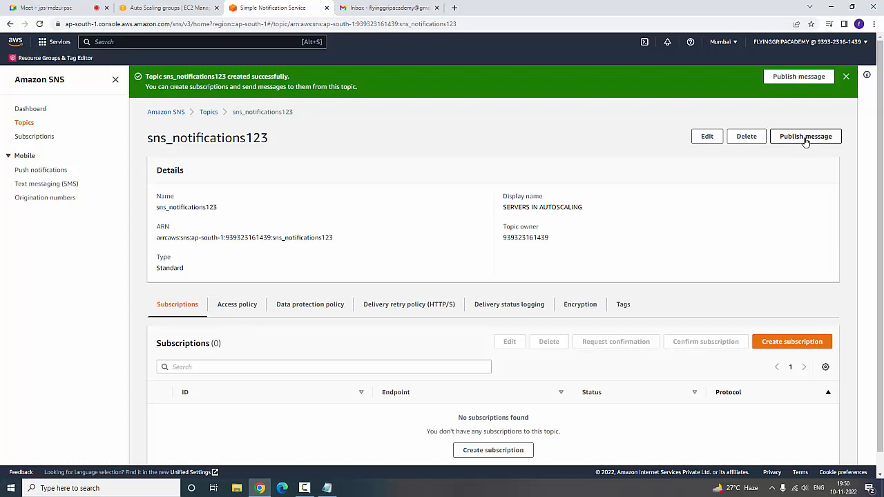
Start a message for the sns_notifications123 topic with subject "NEW SERVERS ARE CREATED" and a Time to Live of 20
{"action": "left_click", "coordinate": [805, 137]}
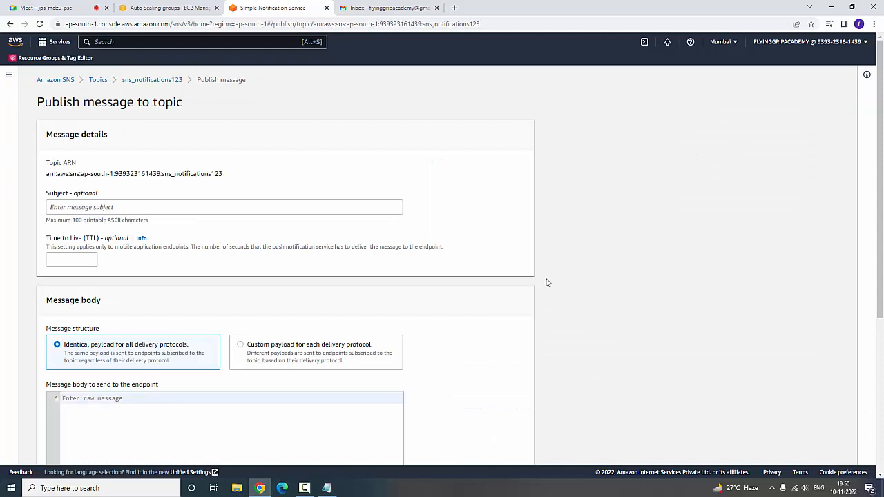
{"action": "left_click", "coordinate": [240, 206]}
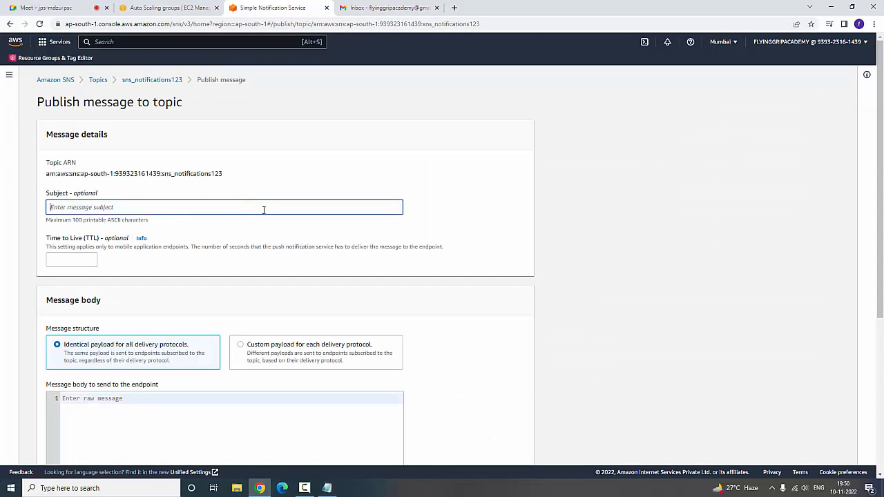
{"action": "type", "text": "NEW SERVERS ARE CREATED"}
{"action": "left_click", "coordinate": [75, 261]}
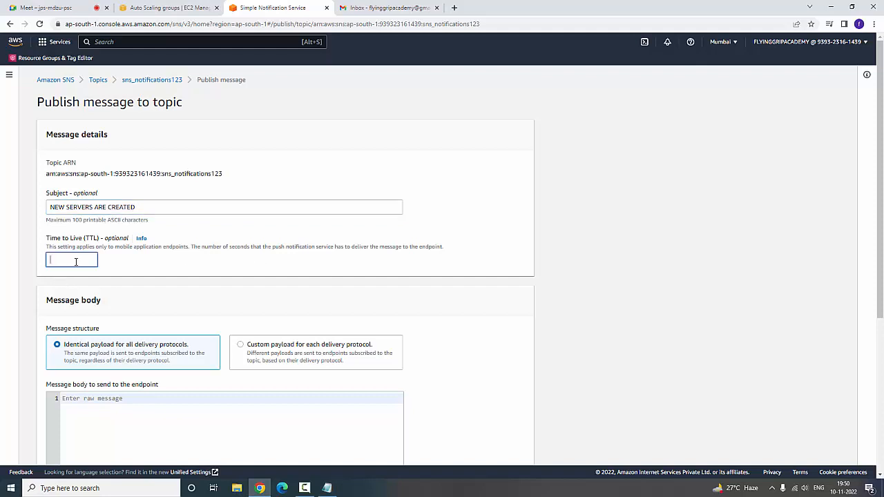
{"action": "type", "text": "20"}
{"action": "left_click", "coordinate": [154, 269]}
Enter the message body on three lines: "DESIRED CAPACITY : 5", "MIIN: 2" and "MAX:7"
{"action": "scroll", "coordinate": [123, 312], "scroll_direction": "down", "scroll_amount": 2}
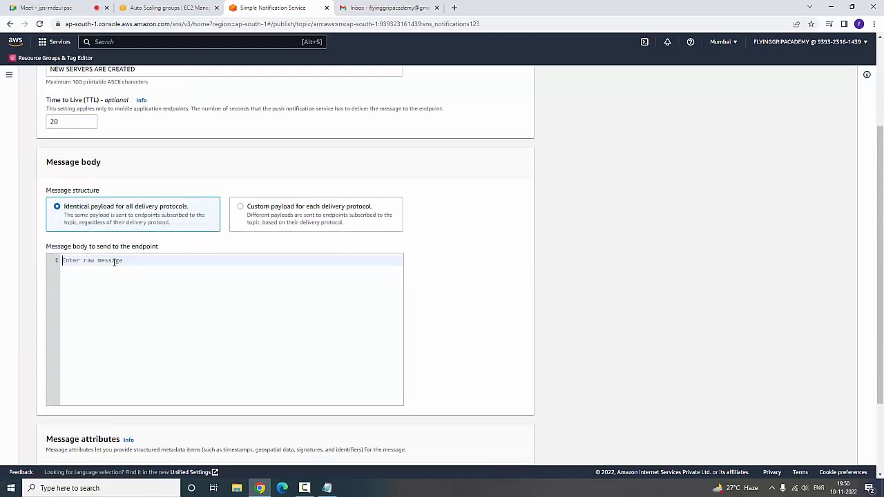
{"action": "scroll", "coordinate": [148, 324], "scroll_direction": "up", "scroll_amount": 1}
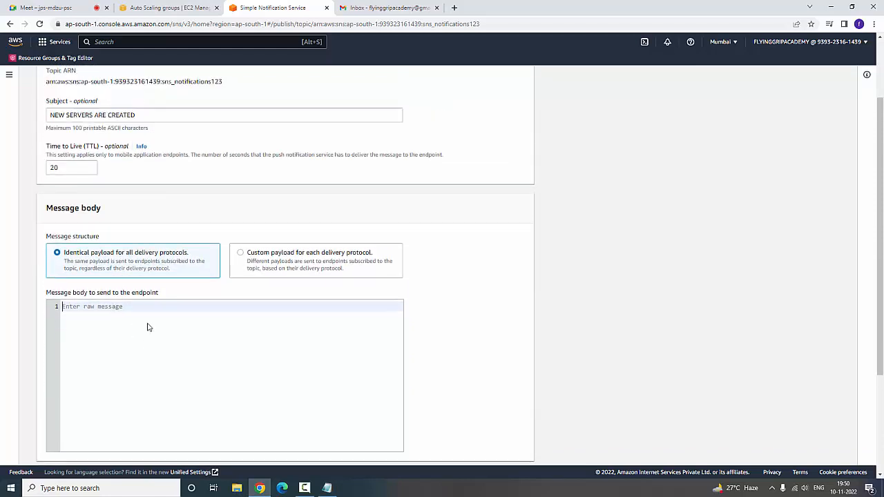
{"action": "type", "text": "DESIRED CAPACITY : 5"}
{"action": "key", "text": "Return"}
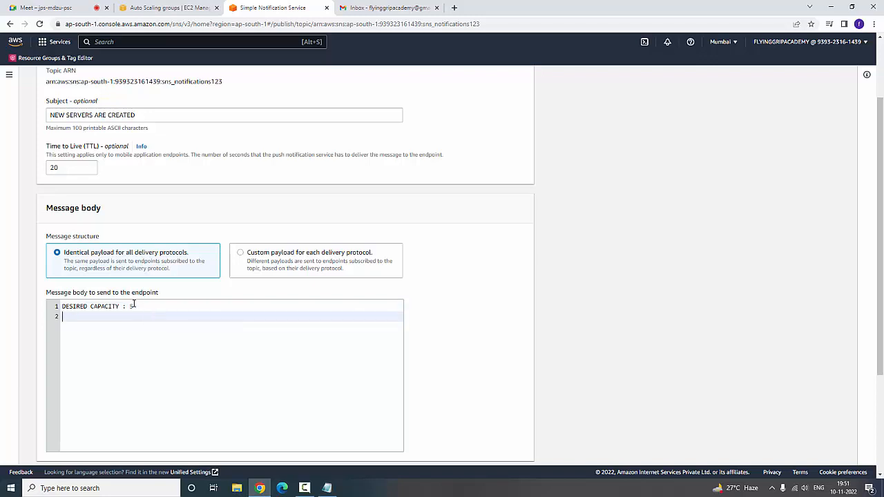
{"action": "type", "text": "MIIN: 2"}
{"action": "key", "text": "Return"}
{"action": "type", "text": "MA"}
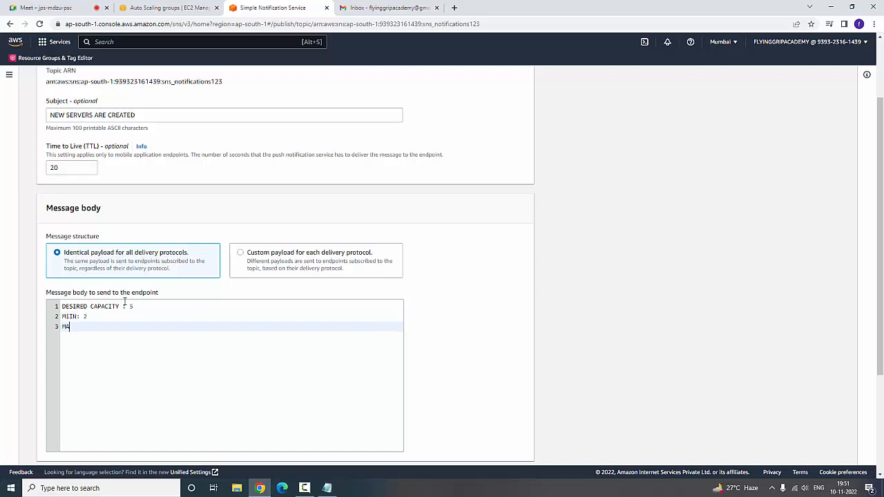
{"action": "type", "text": "X:7"}
Set the message attribute's type to String and get its name ready for entry
{"action": "scroll", "coordinate": [7, 267], "scroll_direction": "down", "scroll_amount": 2}
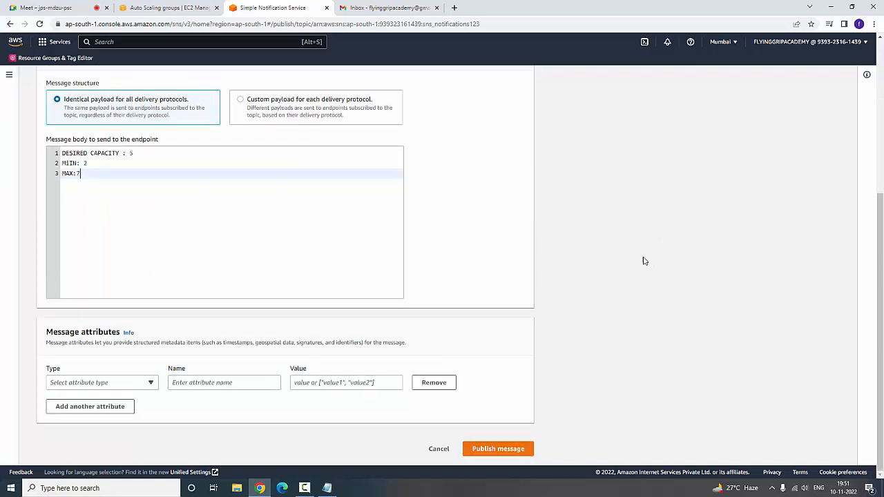
{"action": "left_click", "coordinate": [154, 383]}
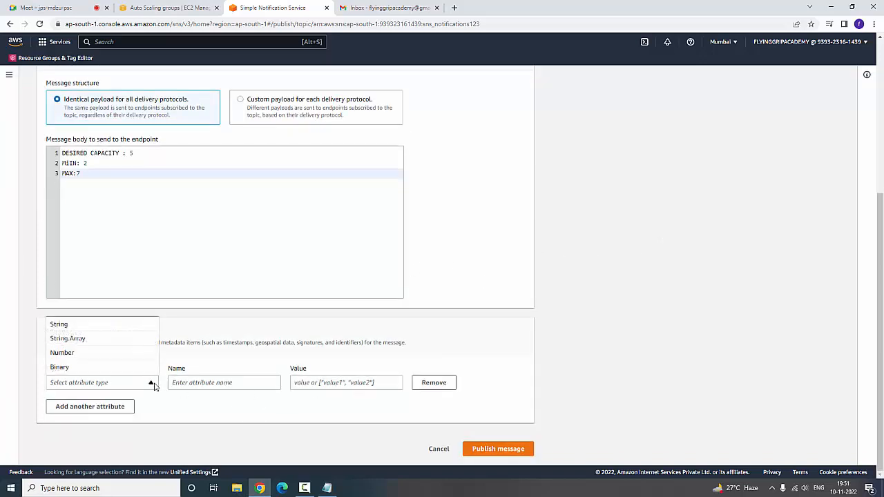
{"action": "left_click", "coordinate": [79, 326]}
{"action": "left_click", "coordinate": [247, 383]}
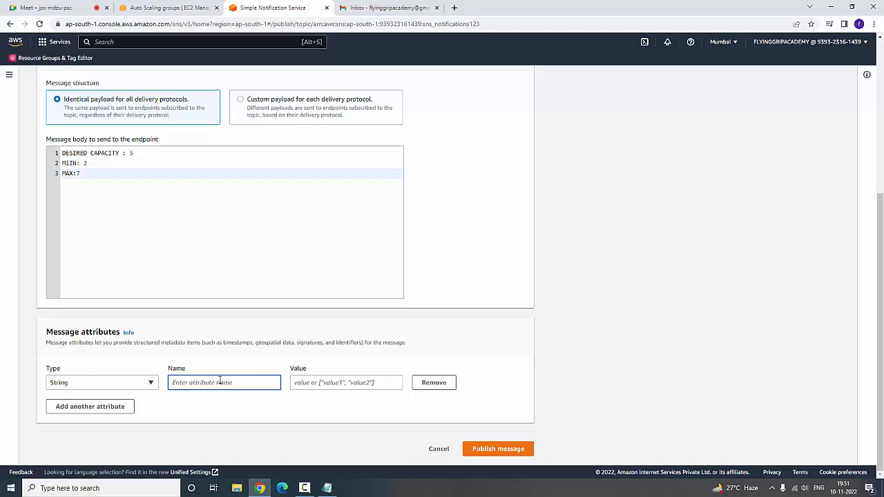
{"action": "scroll", "coordinate": [219, 381], "scroll_direction": "up", "scroll_amount": 4}
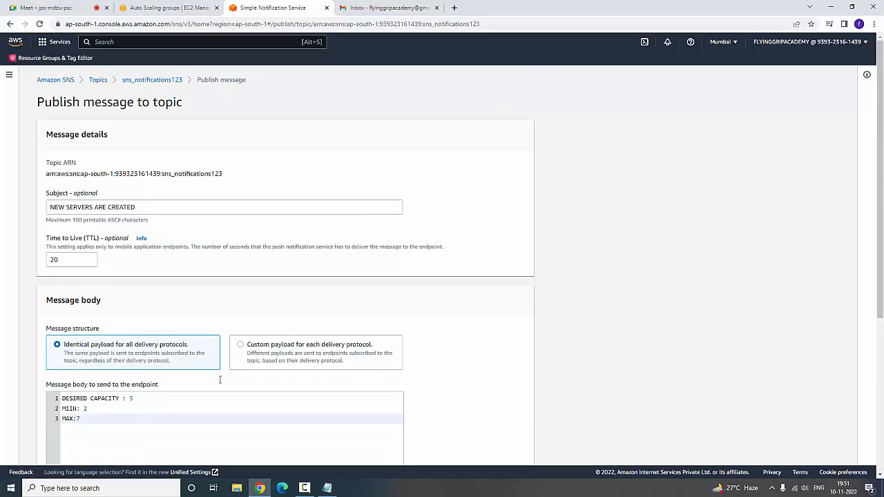
{"action": "scroll", "coordinate": [220, 379], "scroll_direction": "down", "scroll_amount": 4}
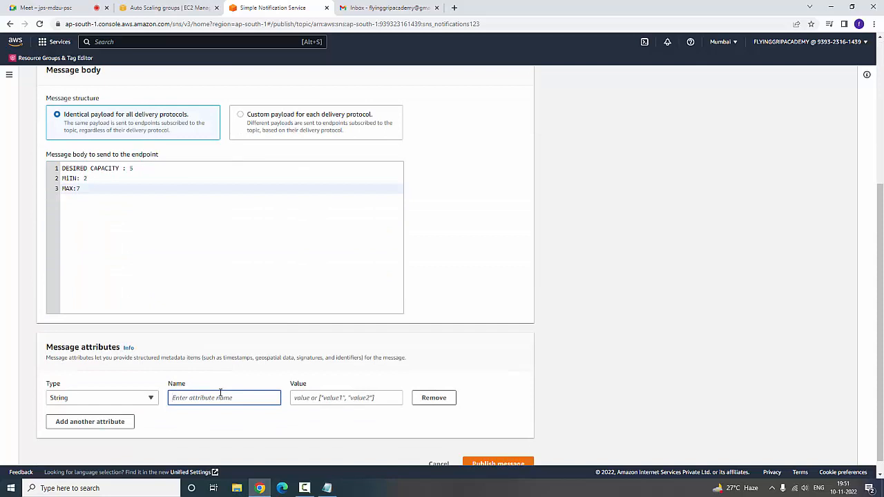
{"action": "left_click", "coordinate": [150, 399]}
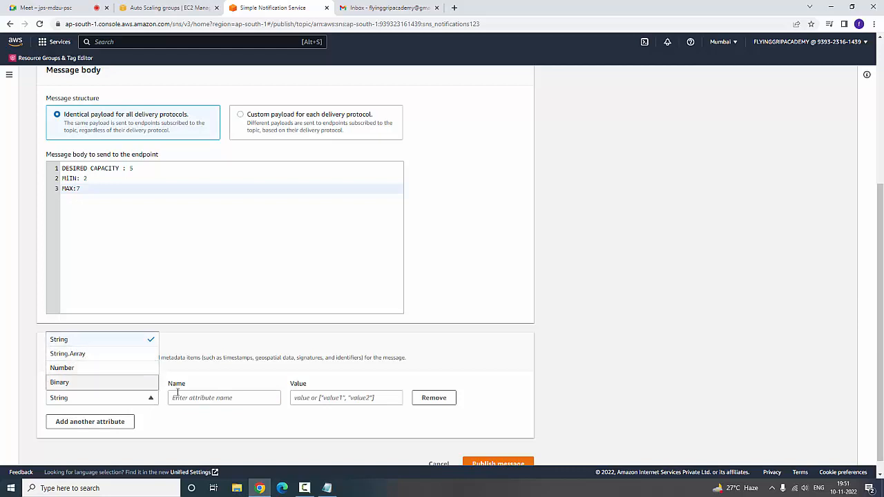
{"action": "left_click", "coordinate": [196, 419]}
{"action": "left_click", "coordinate": [216, 396]}
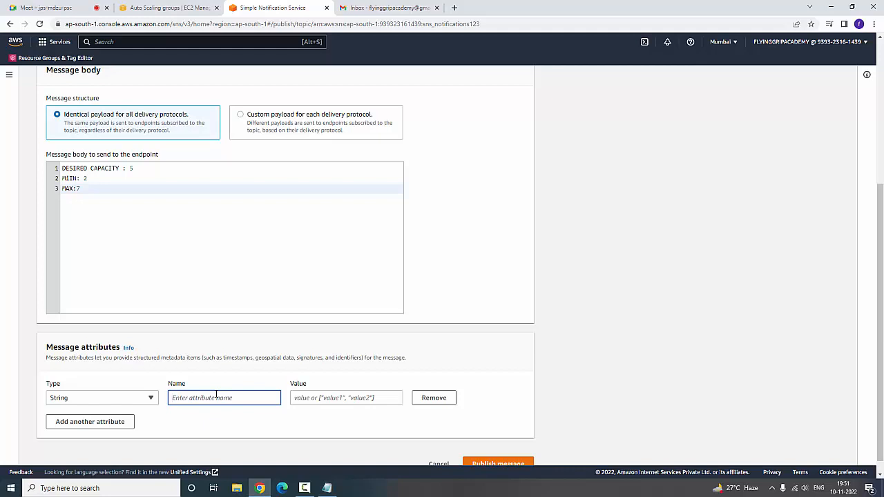
Name the message attribute "Email" with the value 50 and publish the message to the topic
{"action": "type", "text": "Email"}
{"action": "key", "text": "Tab"}
{"action": "type", "text": "50"}
{"action": "scroll", "coordinate": [471, 437], "scroll_direction": "down", "scroll_amount": 1}
{"action": "left_click", "coordinate": [498, 449]}
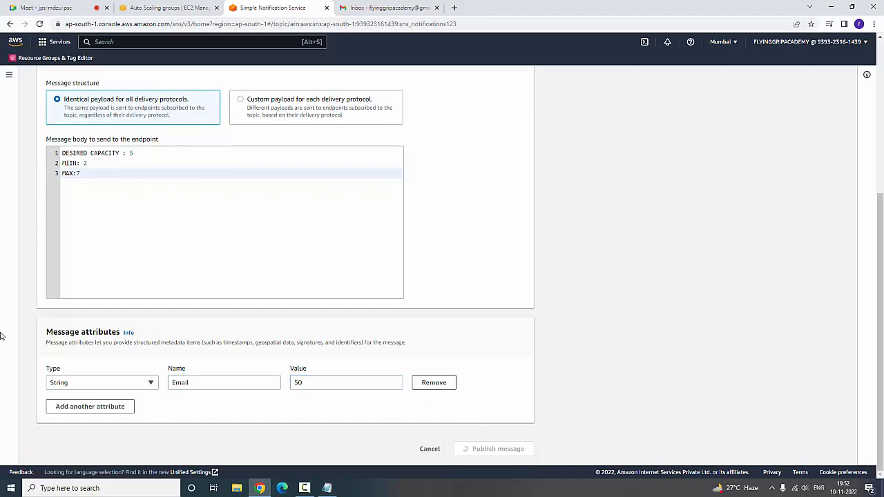
Start a new subscription for the sns_notifications123 topic and set its protocol to Email
{"action": "scroll", "coordinate": [8, 338], "scroll_direction": "down", "scroll_amount": 1}
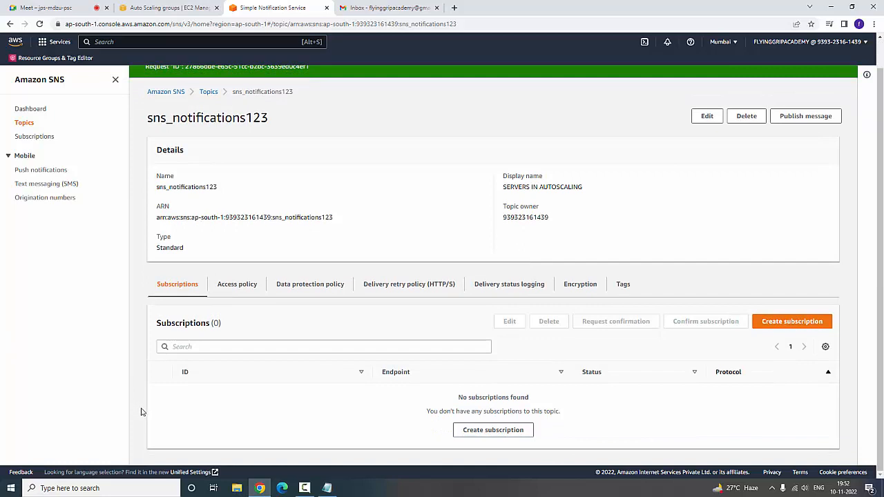
{"action": "left_click", "coordinate": [235, 346]}
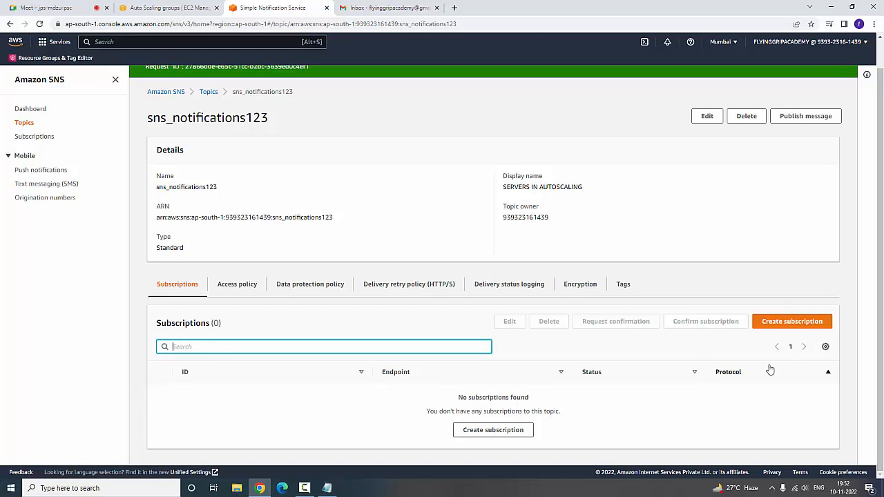
{"action": "left_click", "coordinate": [790, 322]}
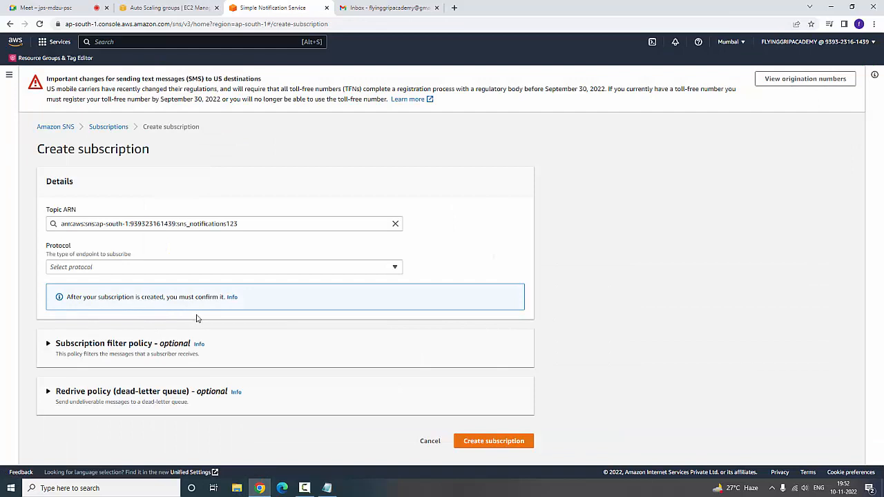
{"action": "left_click", "coordinate": [114, 269]}
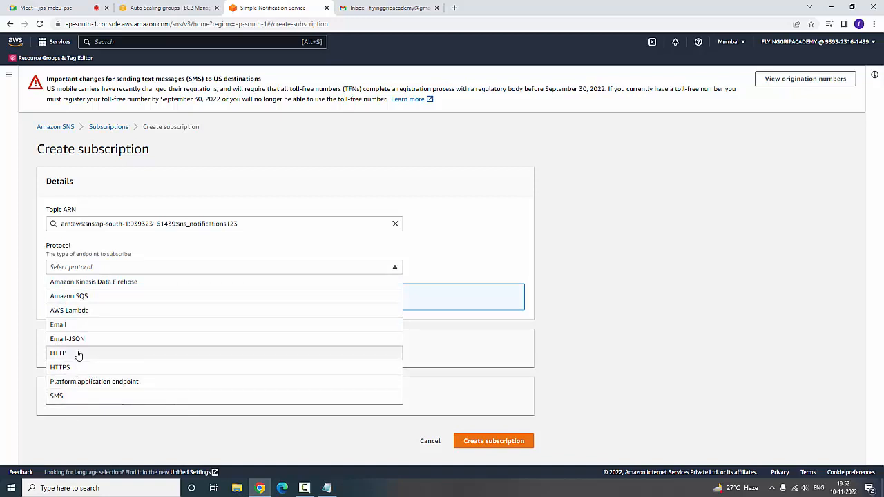
{"action": "left_click", "coordinate": [82, 325]}
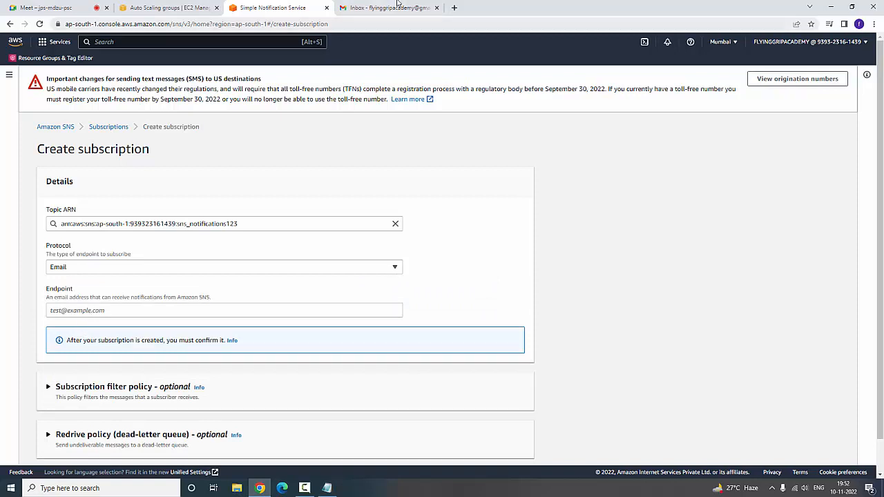
Switch to the Gmail inbox and copy the signed-in account's e-mail address from the account details
{"action": "left_click", "coordinate": [398, 7]}
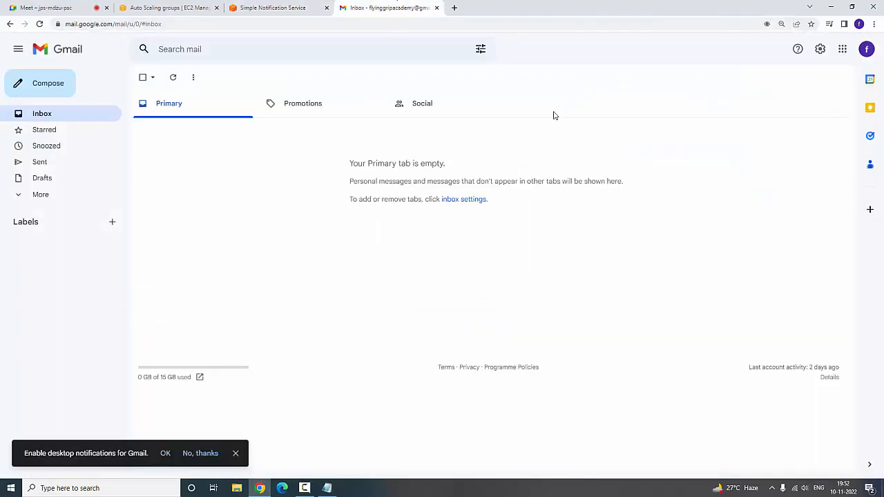
{"action": "left_click", "coordinate": [866, 49]}
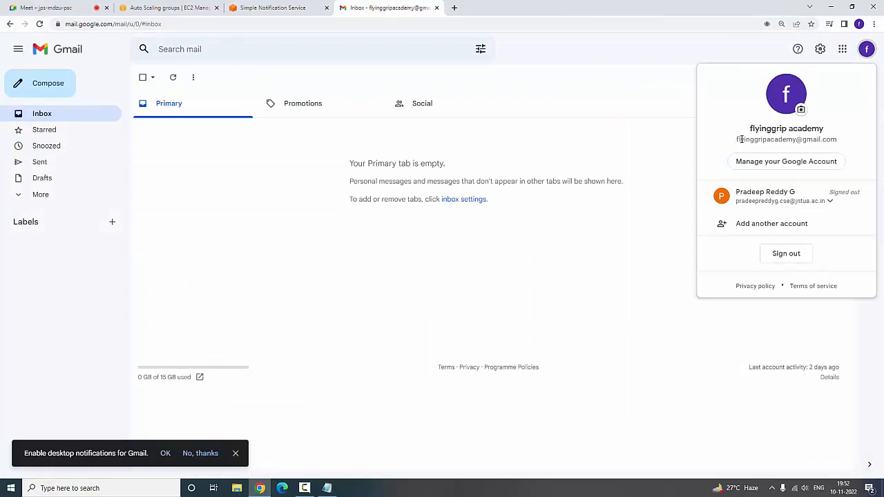
{"action": "left_click_drag", "start_coordinate": [736, 140], "coordinate": [845, 141]}
{"action": "right_click", "coordinate": [818, 141]}
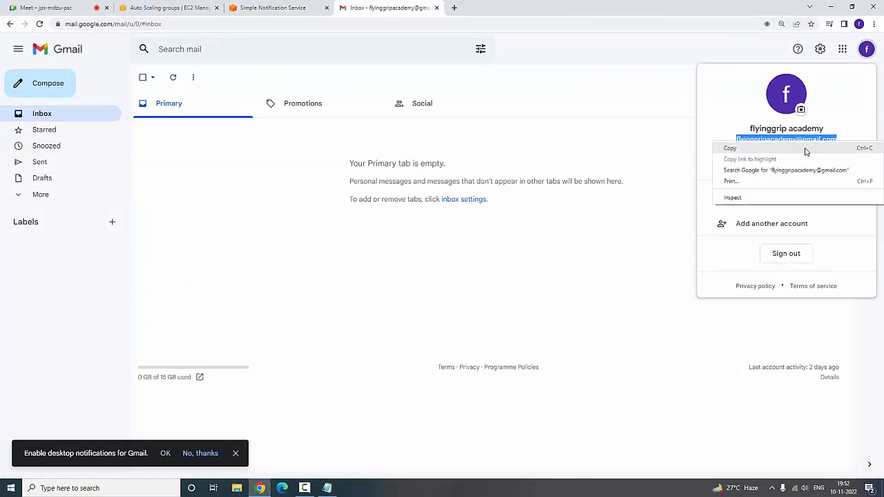
{"action": "left_click", "coordinate": [803, 147]}
Return to the SNS subscription form, paste the copied e-mail address as the Email endpoint and create the subscription
{"action": "left_click", "coordinate": [288, 7]}
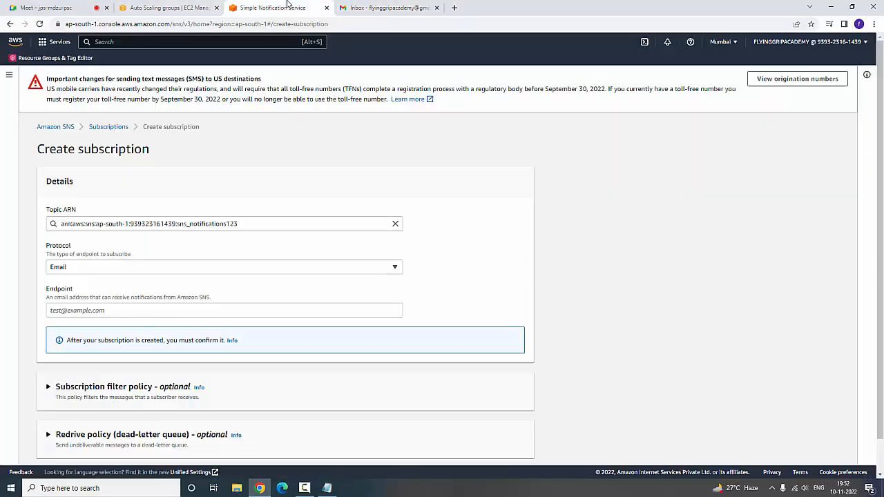
{"action": "left_click", "coordinate": [146, 269]}
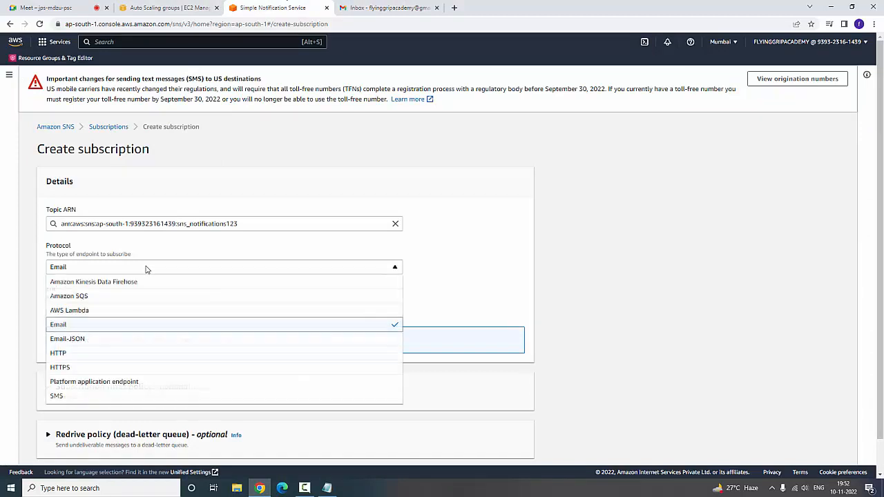
{"action": "left_click", "coordinate": [97, 324]}
{"action": "left_click", "coordinate": [101, 308]}
{"action": "right_click", "coordinate": [103, 309]}
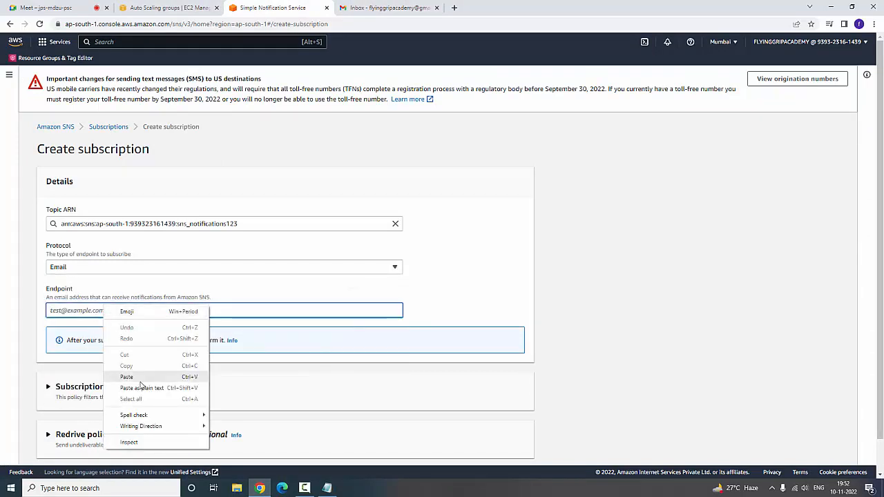
{"action": "left_click", "coordinate": [143, 377]}
{"action": "left_click", "coordinate": [561, 284]}
{"action": "scroll", "coordinate": [561, 289], "scroll_direction": "down", "scroll_amount": 1}
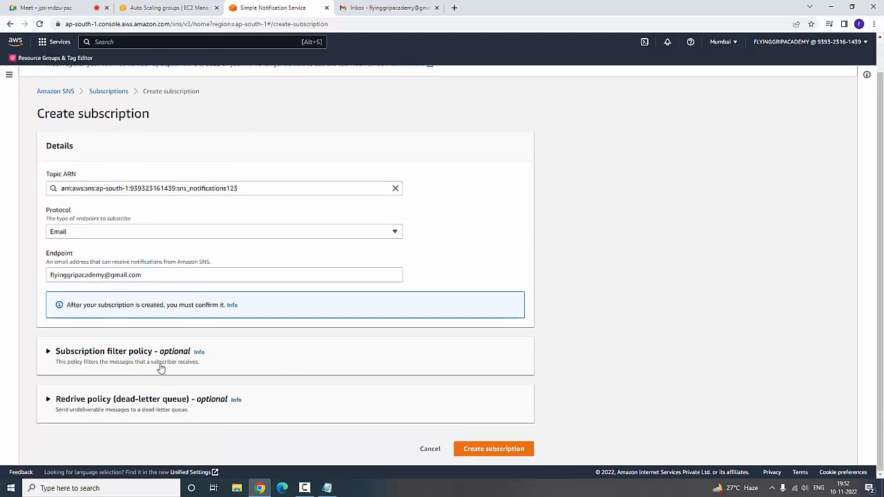
{"action": "left_click", "coordinate": [494, 448]}
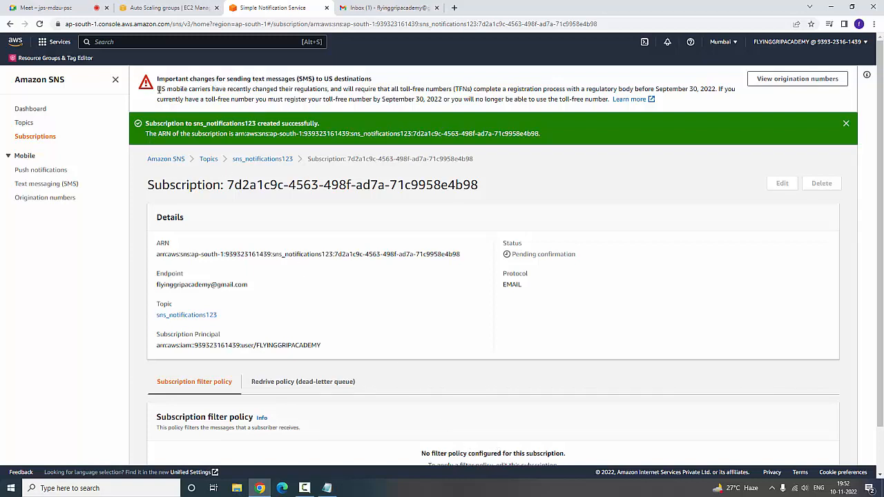
{"action": "left_click_drag", "start_coordinate": [159, 89], "coordinate": [211, 90]}
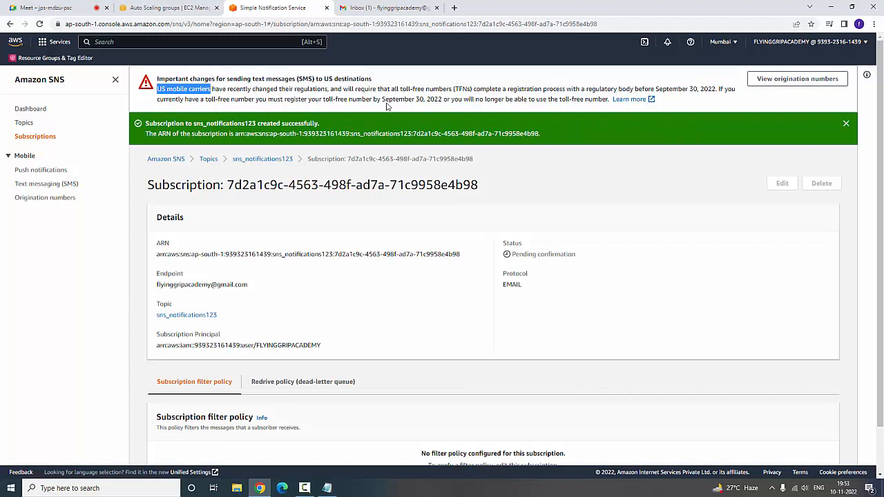
{"action": "left_click_drag", "start_coordinate": [384, 100], "coordinate": [440, 99]}
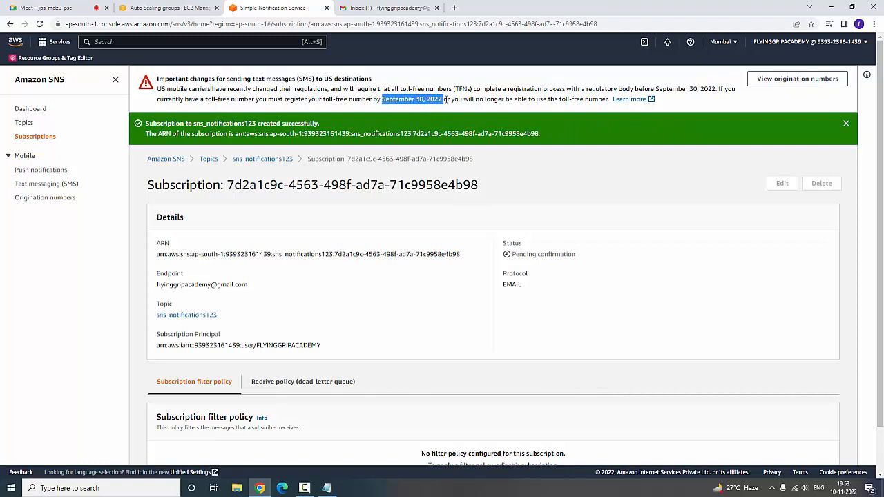
Confirm the subscription through the AWS confirmation e-mail in Gmail and return to the subscription's details in SNS
{"action": "left_click", "coordinate": [397, 8]}
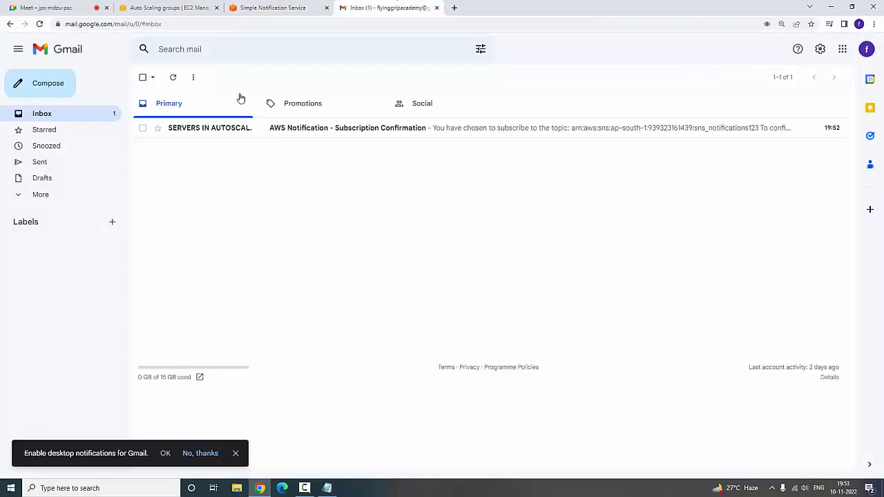
{"action": "left_click", "coordinate": [419, 132]}
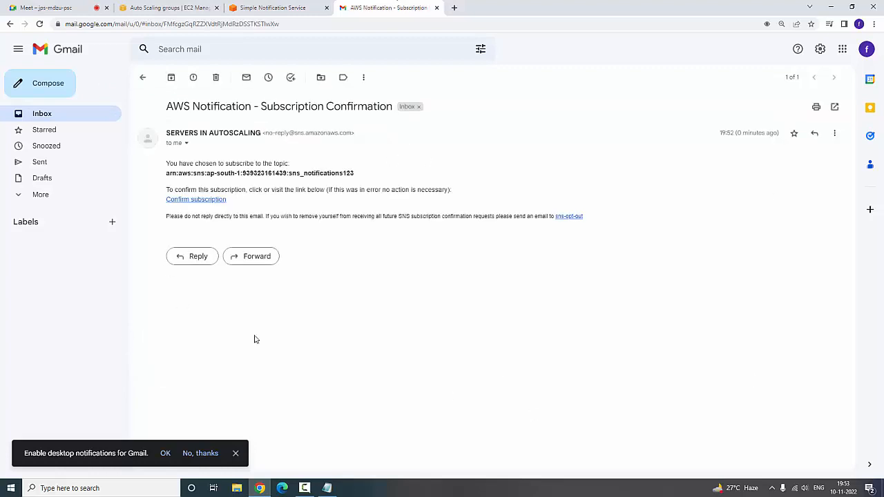
{"action": "left_click", "coordinate": [201, 201]}
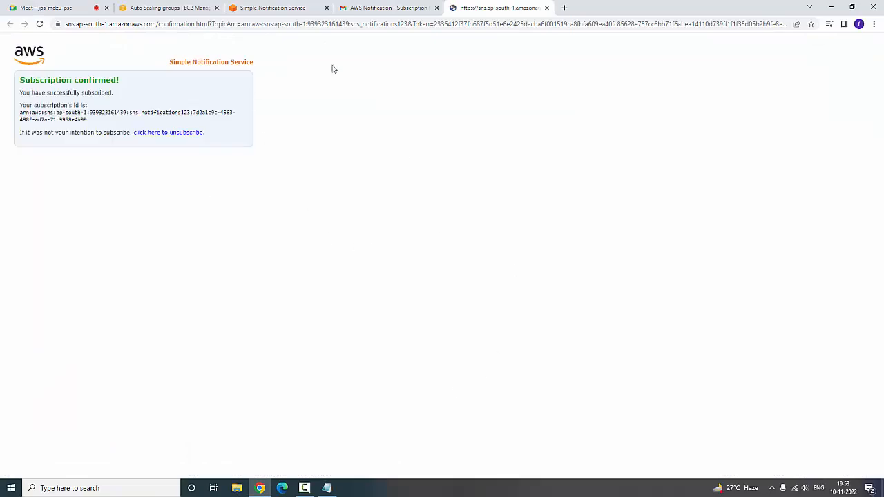
{"action": "left_click", "coordinate": [289, 7]}
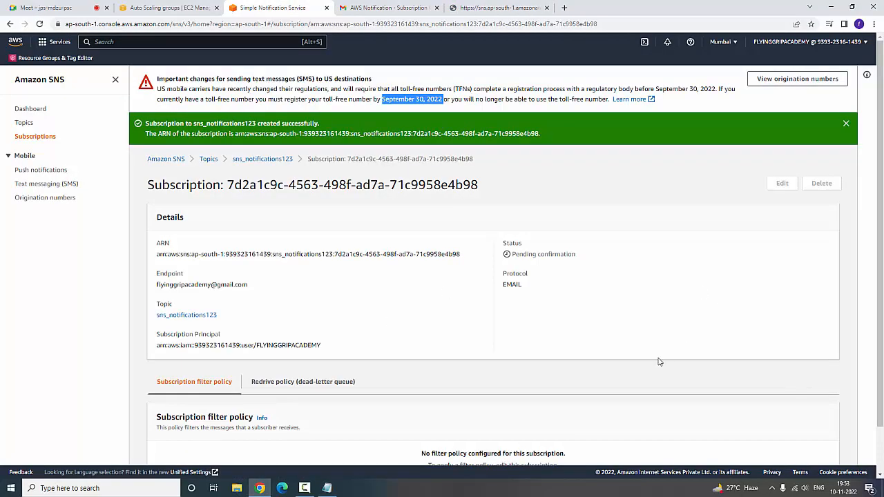
{"action": "scroll", "coordinate": [656, 360], "scroll_direction": "down", "scroll_amount": 1}
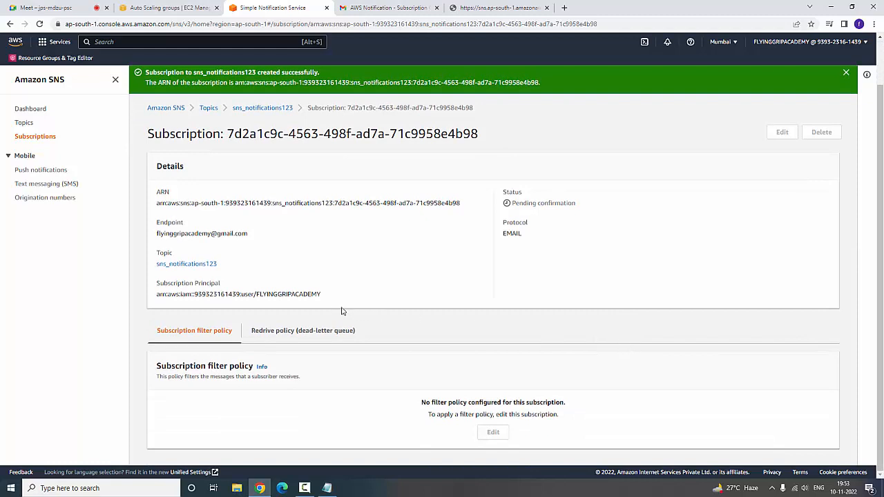
Reload the subscription's details to check its confirmation status, and select the e-mail subscription within the sns_notifications123 topic
{"action": "right_click", "coordinate": [435, 260]}
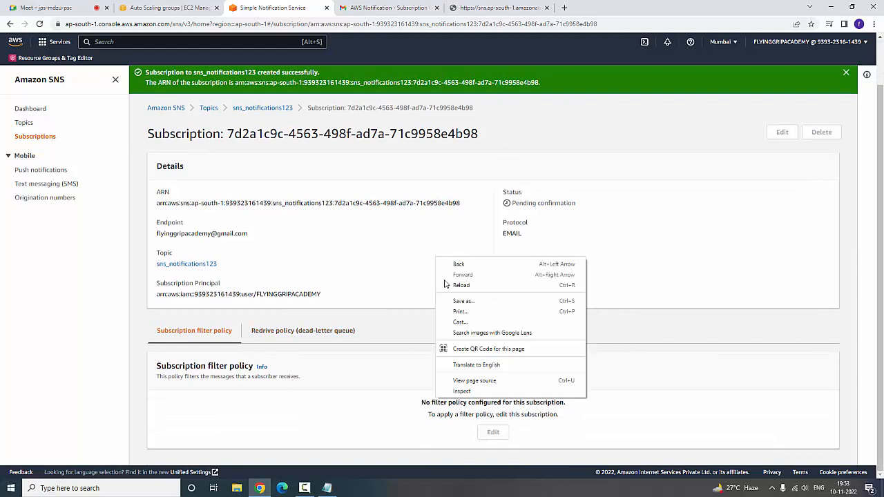
{"action": "left_click", "coordinate": [460, 287]}
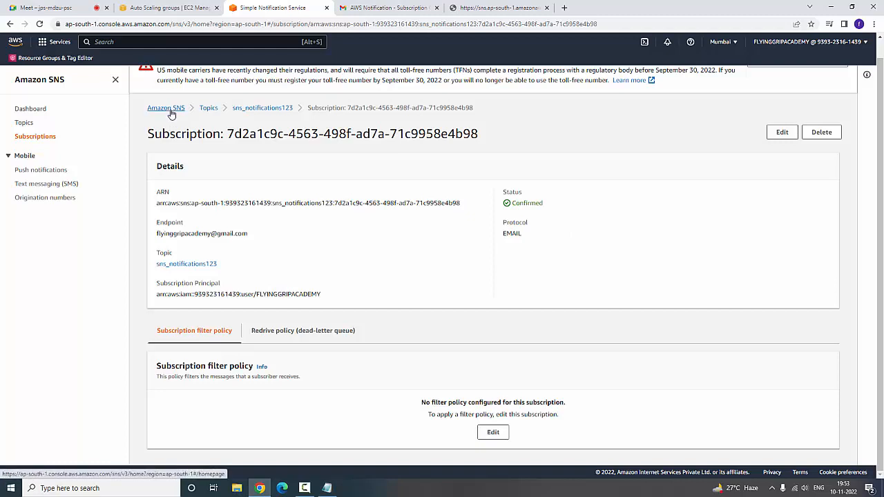
{"action": "left_click", "coordinate": [261, 109]}
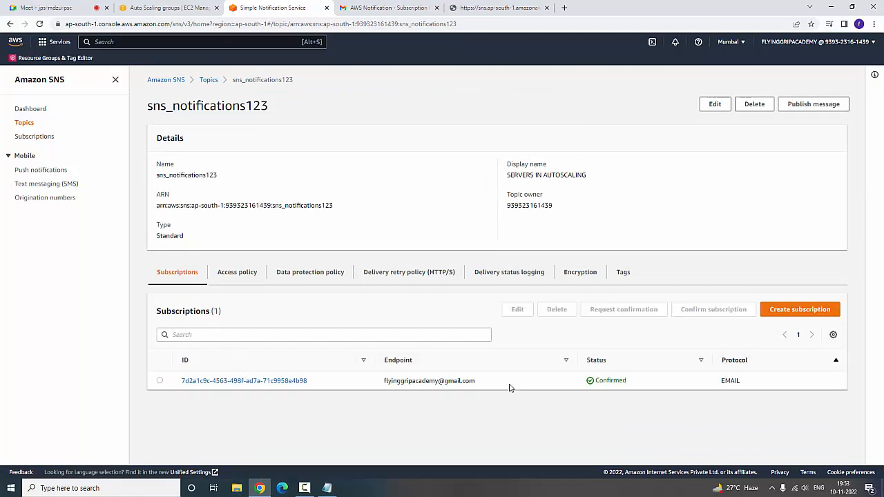
{"action": "left_click", "coordinate": [160, 381]}
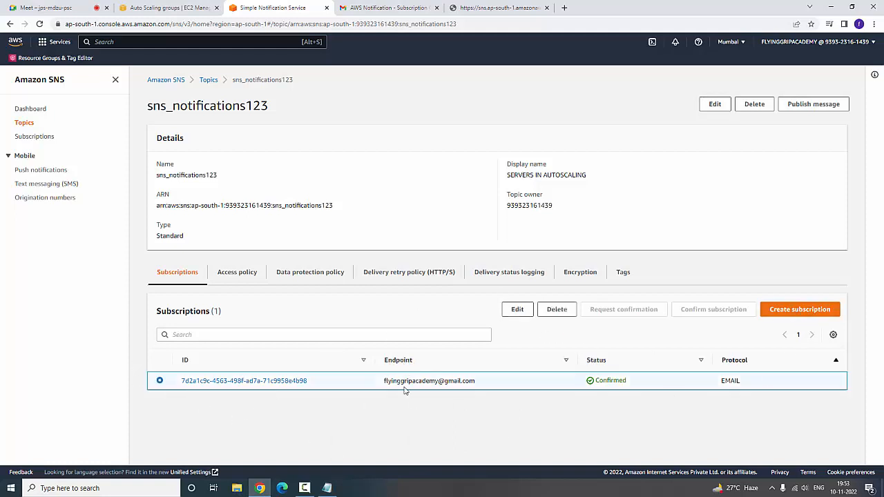
Publish a message to the sns_notifications123 topic with subject hello_123, Time to Live 10 and message body hello
{"action": "left_click", "coordinate": [815, 105]}
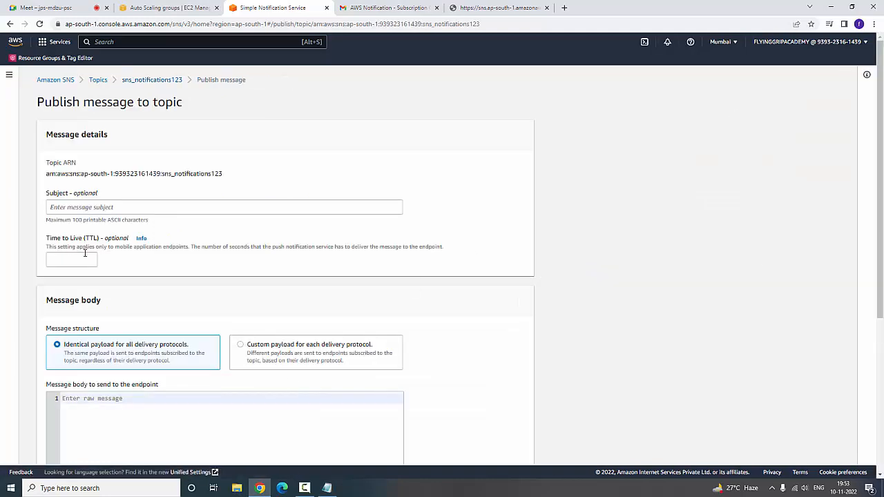
{"action": "left_click", "coordinate": [124, 208]}
{"action": "scroll", "coordinate": [151, 317], "scroll_direction": "down", "scroll_amount": 4}
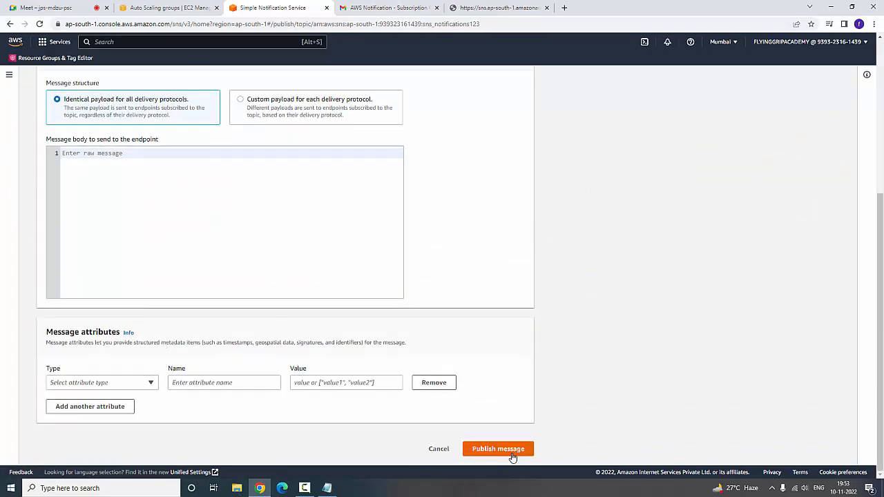
{"action": "scroll", "coordinate": [256, 256], "scroll_direction": "up", "scroll_amount": 4}
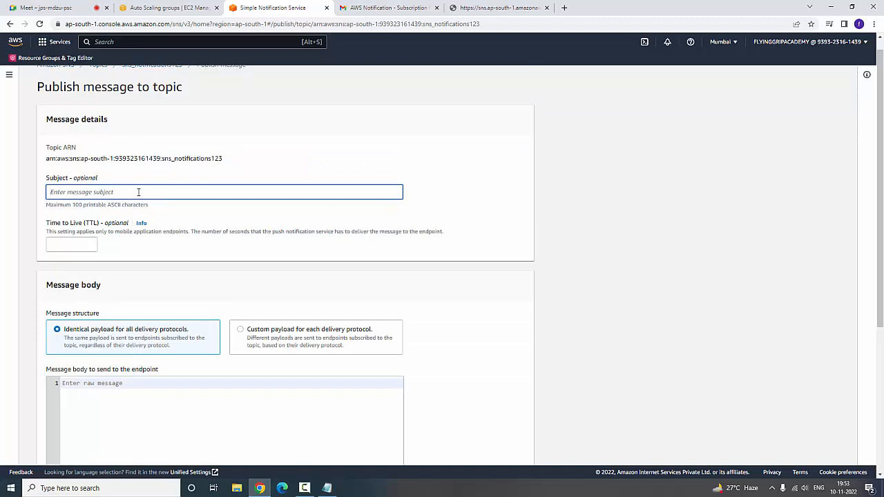
{"action": "type", "text": "hello_123"}
{"action": "left_click", "coordinate": [87, 239]}
{"action": "scroll", "coordinate": [109, 274], "scroll_direction": "down", "scroll_amount": 3}
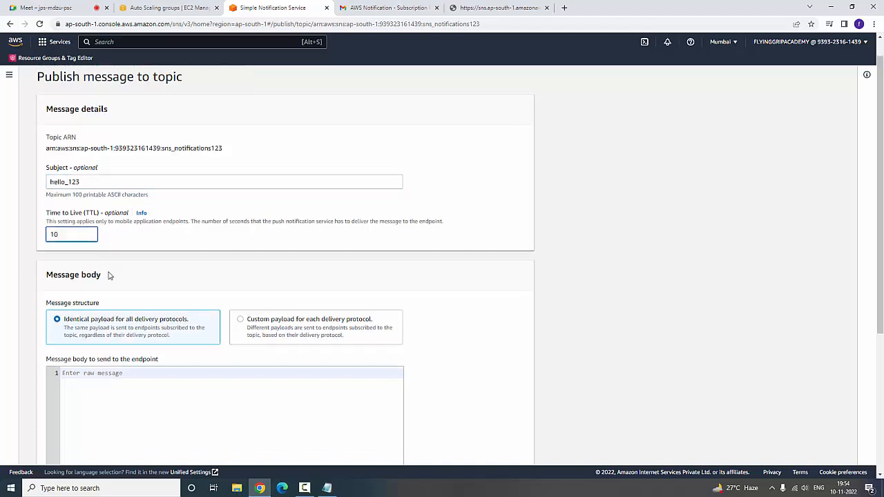
{"action": "type", "text": "hello"}
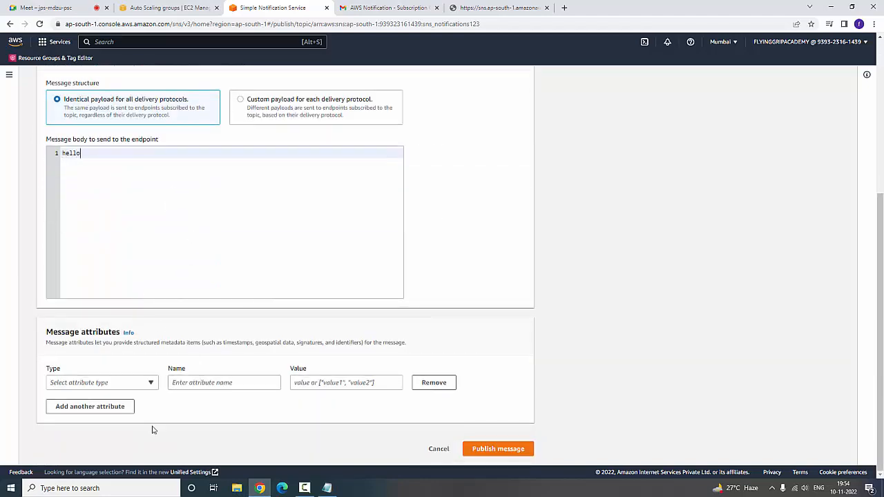
{"action": "left_click", "coordinate": [491, 452]}
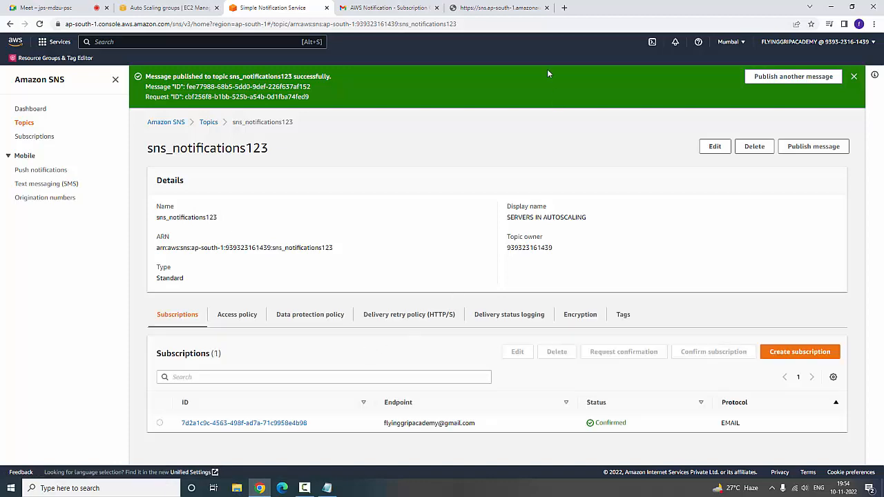
Switch to Gmail, reload the inbox and read the hello_123 message from SERVERS IN AUTOSCALING in the Promotions category
{"action": "left_click", "coordinate": [507, 6]}
{"action": "left_click", "coordinate": [409, 6]}
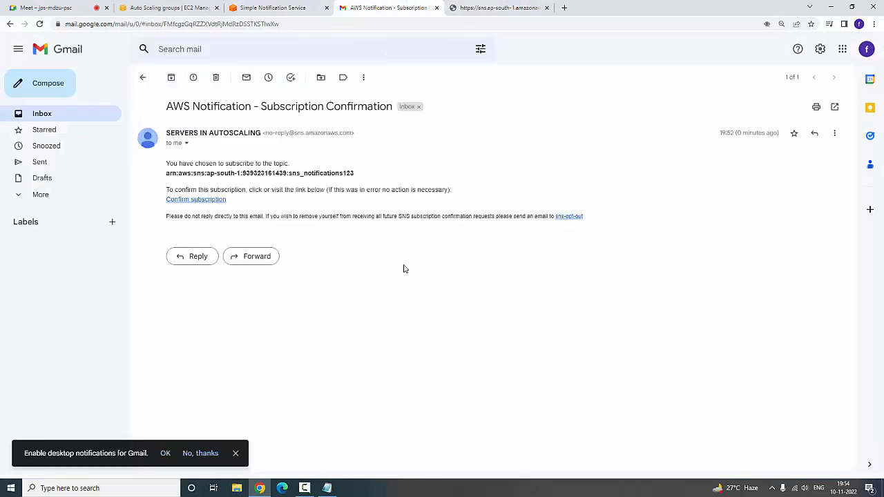
{"action": "left_click", "coordinate": [16, 115]}
{"action": "right_click", "coordinate": [311, 221]}
{"action": "left_click", "coordinate": [338, 249]}
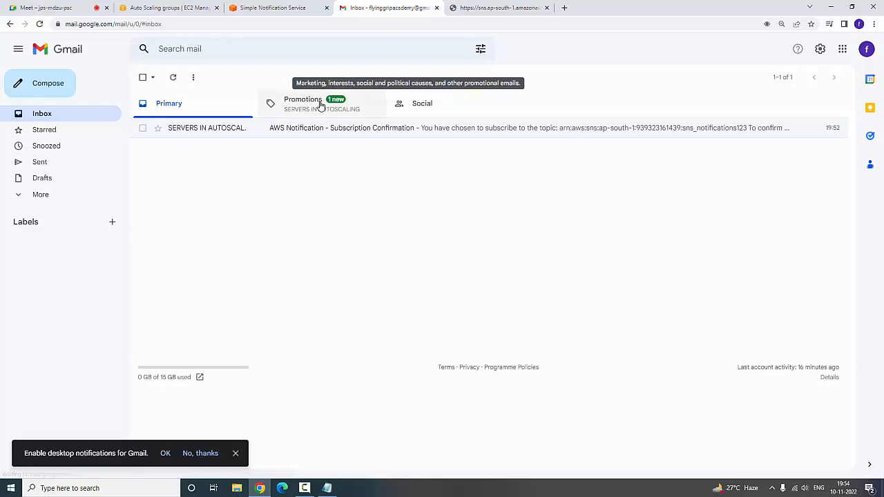
{"action": "left_click", "coordinate": [320, 104]}
{"action": "left_click", "coordinate": [333, 131]}
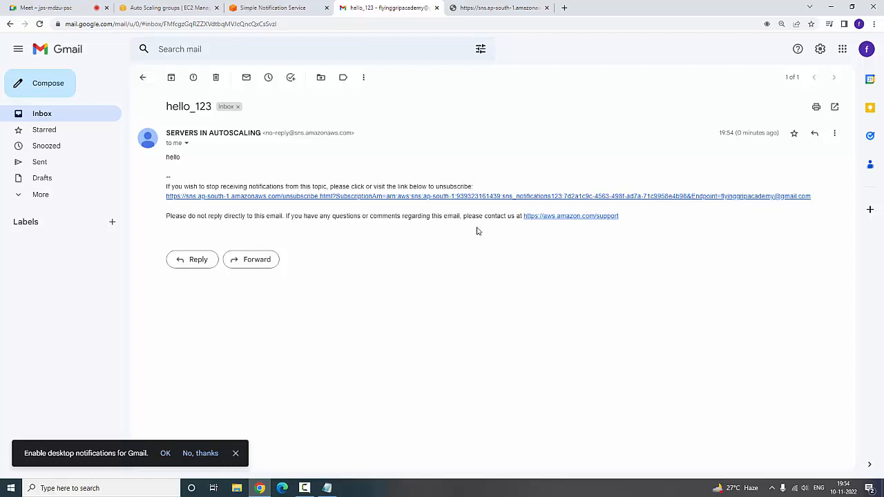
{"action": "mouse_move", "coordinate": [161, 159]}
{"action": "left_mouse_down"}
{"action": "mouse_move", "coordinate": [227, 167]}
{"action": "mouse_move", "coordinate": [163, 159]}
{"action": "left_mouse_up"}
{"action": "left_click", "coordinate": [185, 164]}
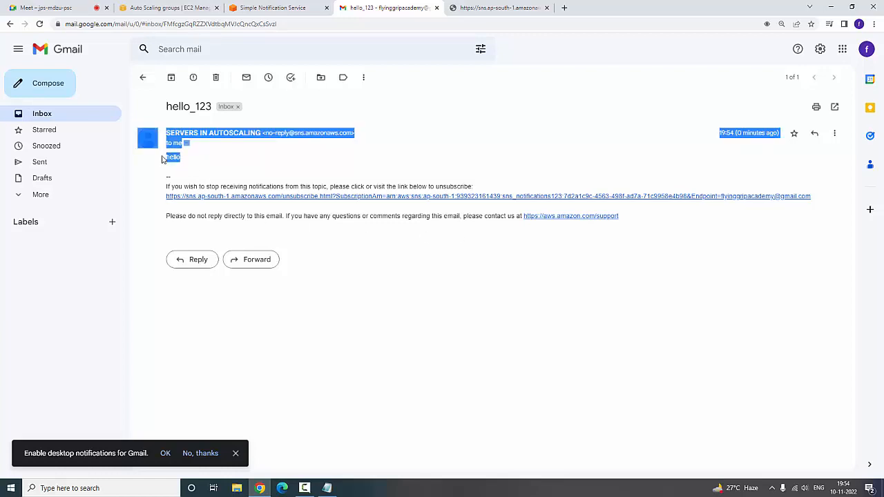
{"action": "left_click", "coordinate": [190, 161]}
Switch to the EC2 console and list the running instances from its dashboard
{"action": "key", "text": "ctrl+2"}
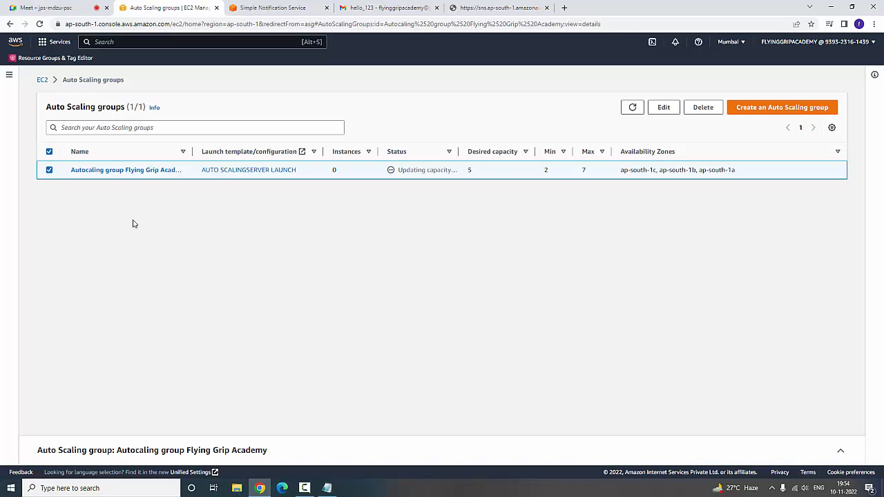
{"action": "left_click", "coordinate": [42, 80]}
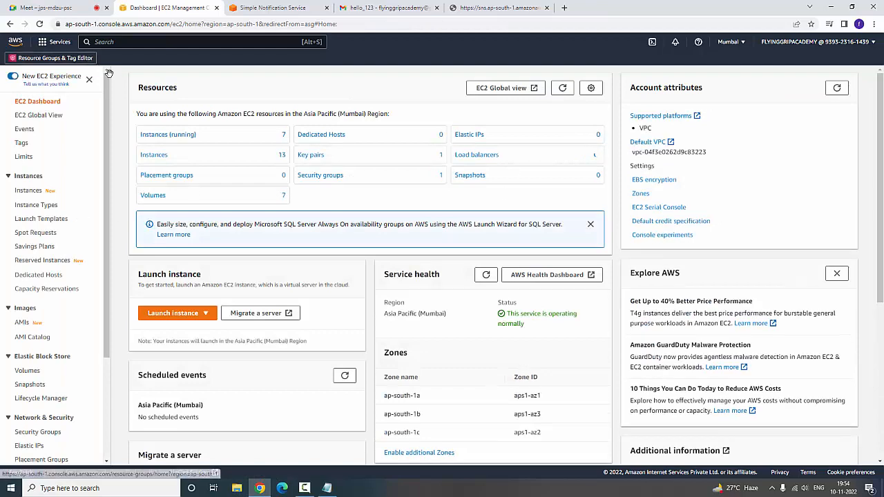
{"action": "left_click", "coordinate": [170, 136]}
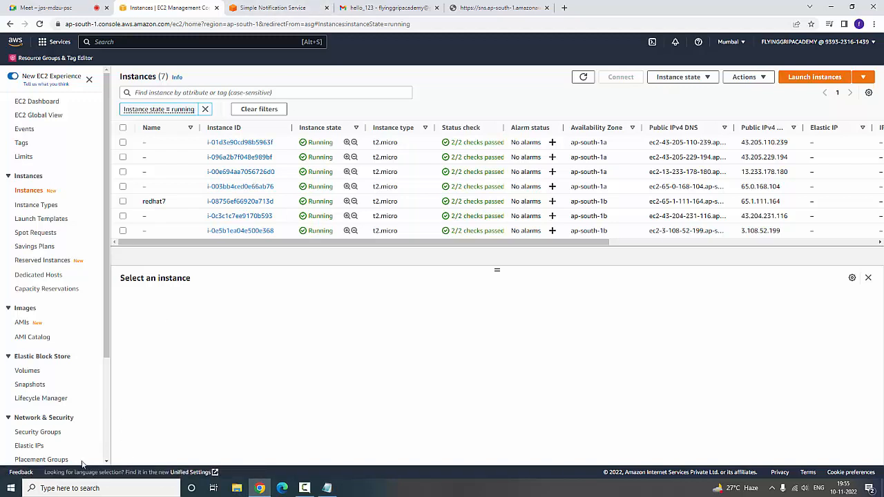
Delete the Auto Scaling group "Autocaling group Flying Grip Academy", confirming the deletion with the word delete
{"action": "scroll", "coordinate": [43, 388], "scroll_direction": "down", "scroll_amount": 4}
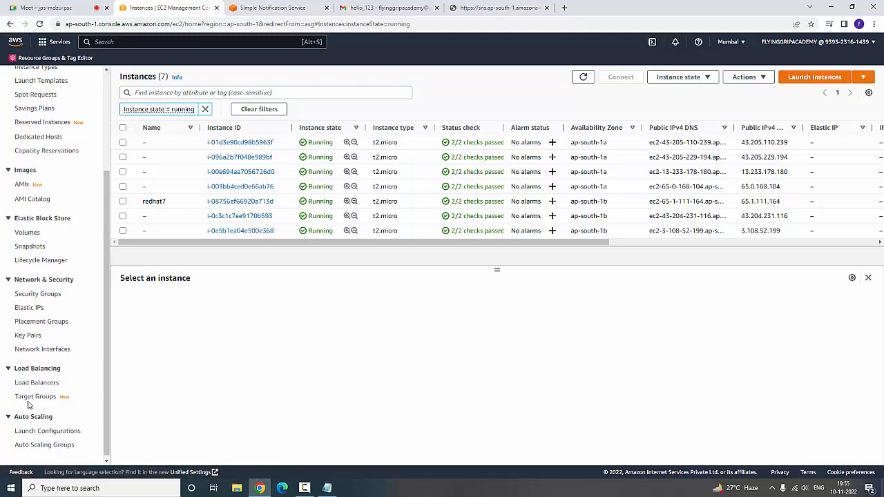
{"action": "left_click", "coordinate": [38, 445]}
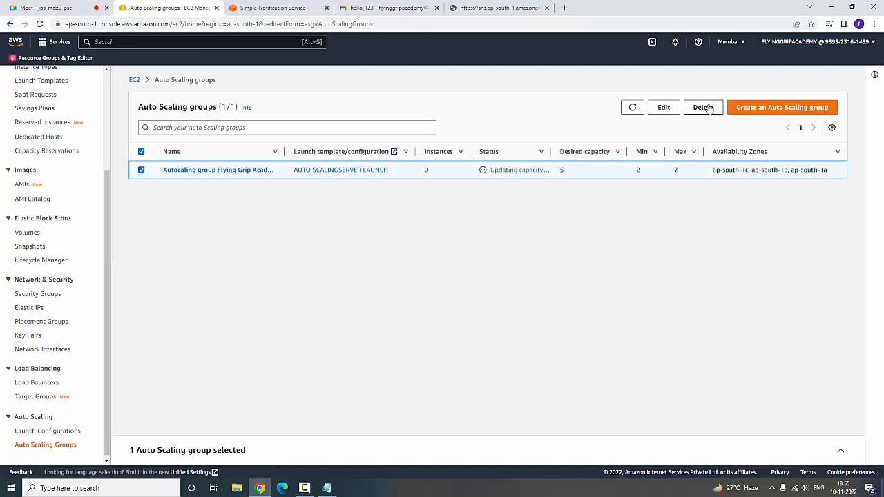
{"action": "left_click", "coordinate": [703, 107]}
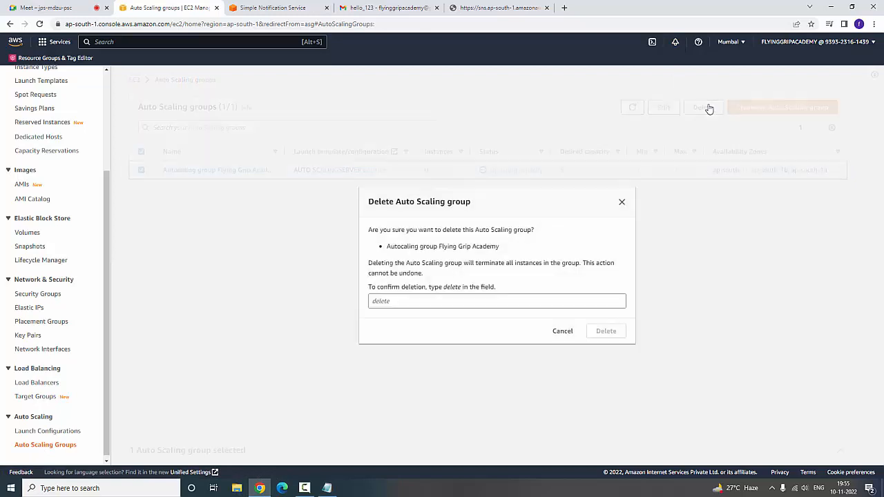
{"action": "left_click", "coordinate": [506, 300]}
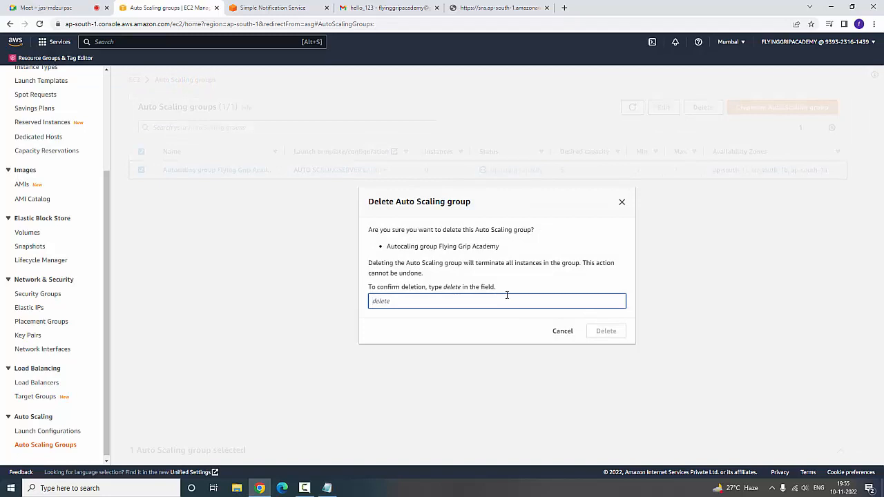
{"action": "type", "text": "delete"}
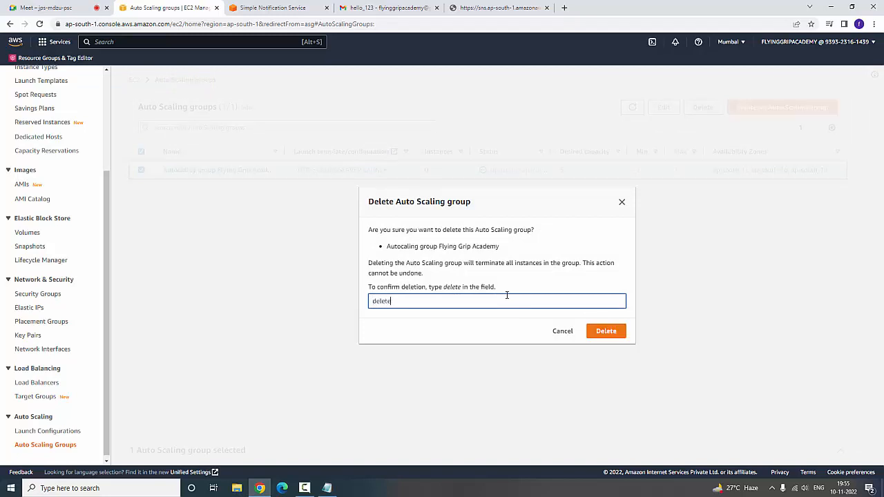
{"action": "left_click", "coordinate": [611, 332]}
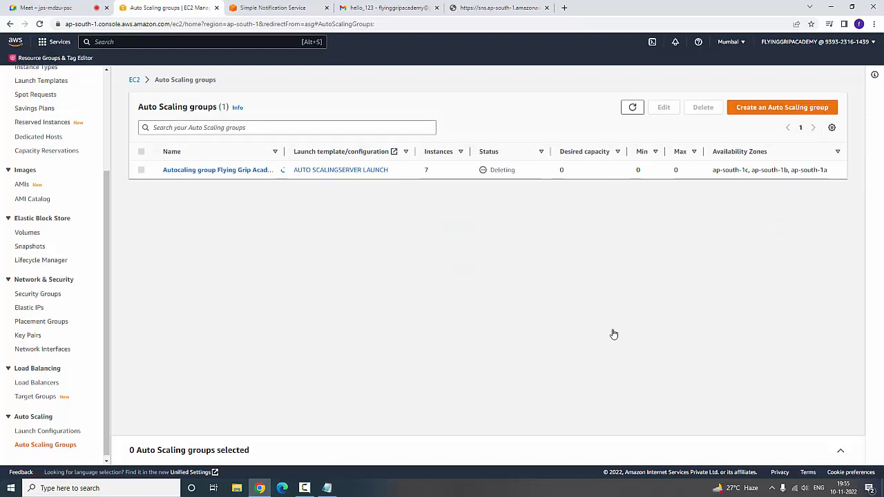
Delete the TARGETLB1 target group and confirm the deletion
{"action": "left_click", "coordinate": [29, 397]}
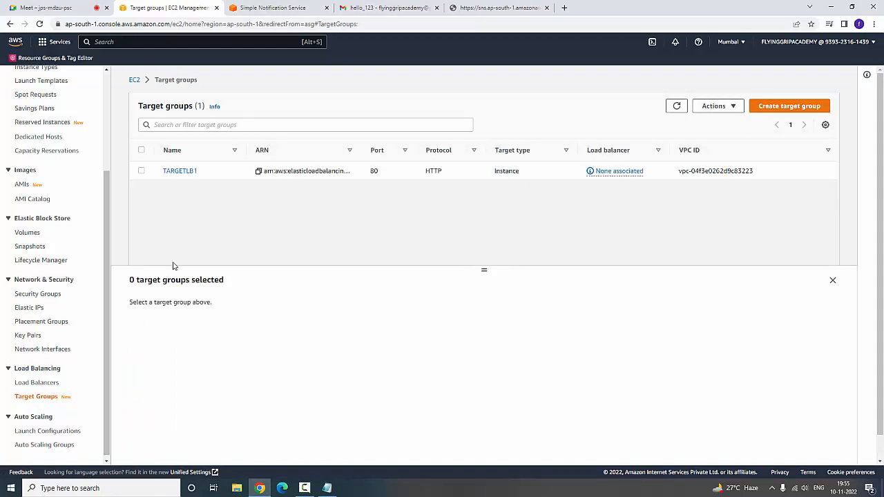
{"action": "left_click", "coordinate": [141, 172]}
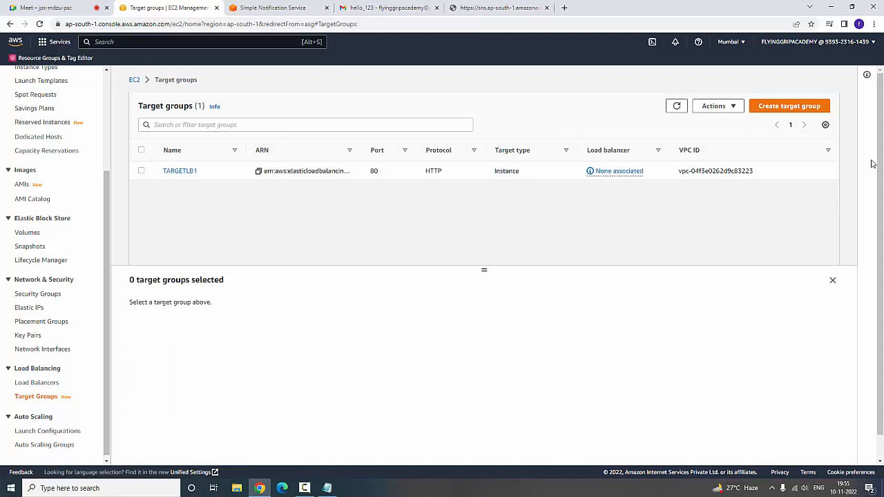
{"action": "left_click", "coordinate": [734, 107]}
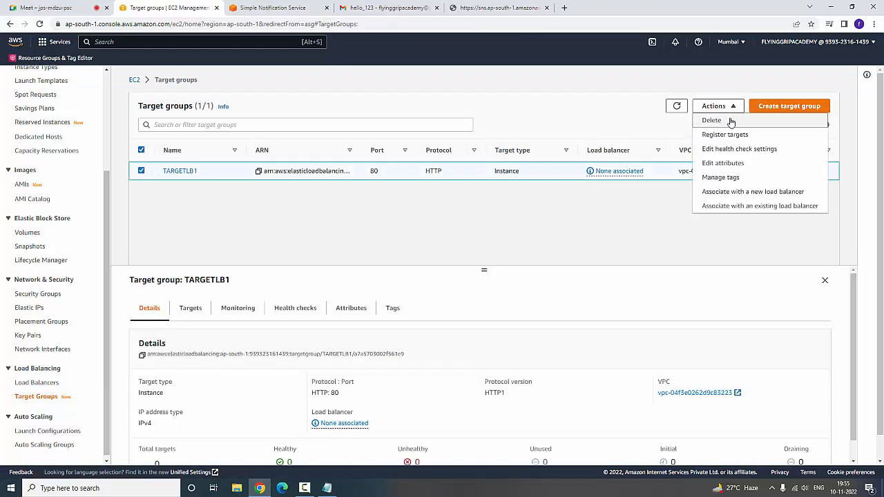
{"action": "left_click", "coordinate": [711, 120]}
{"action": "left_click", "coordinate": [593, 323]}
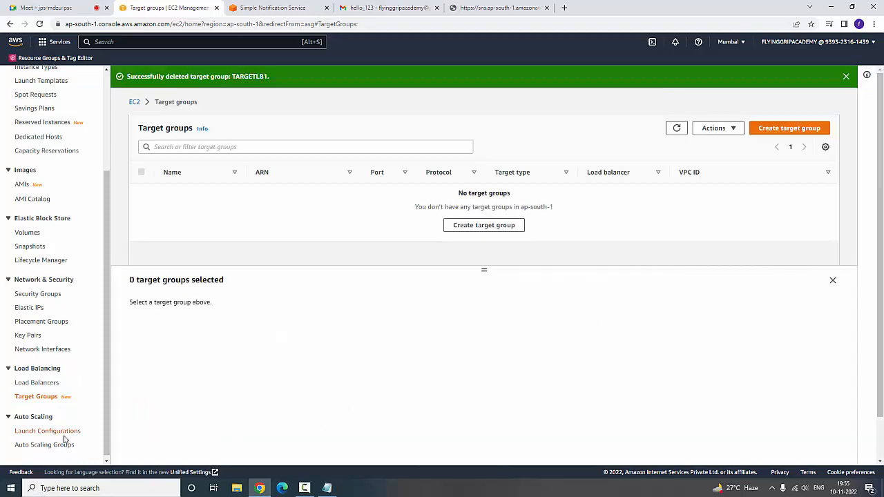
Delete the AUTO SCALINGSERVER LAUNCH launch configuration and confirm the deletion
{"action": "left_click", "coordinate": [39, 417]}
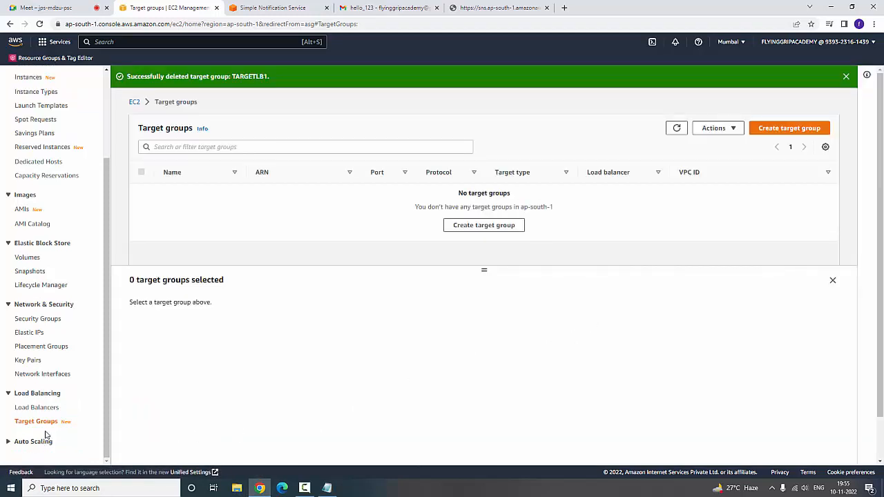
{"action": "left_click", "coordinate": [40, 443]}
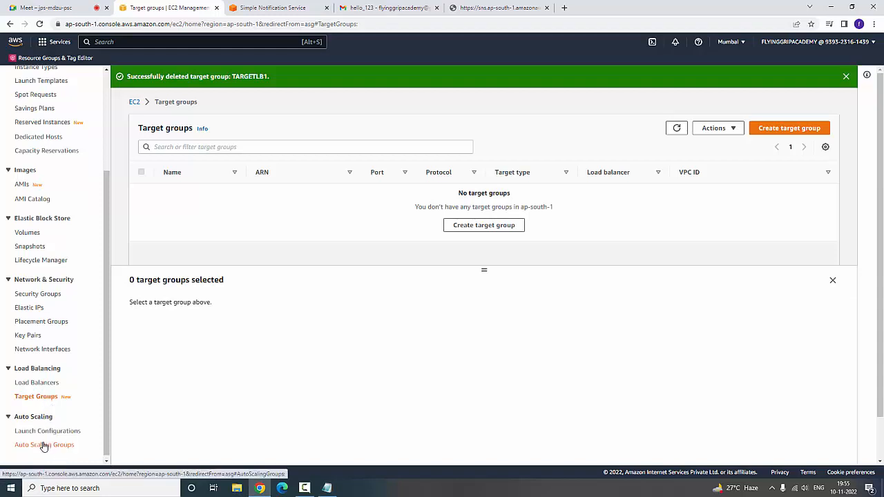
{"action": "left_click", "coordinate": [60, 431]}
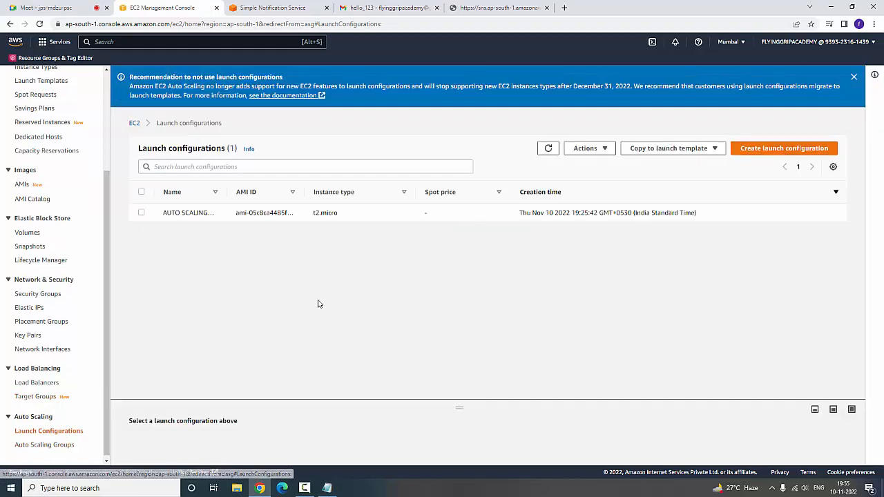
{"action": "left_click", "coordinate": [142, 214]}
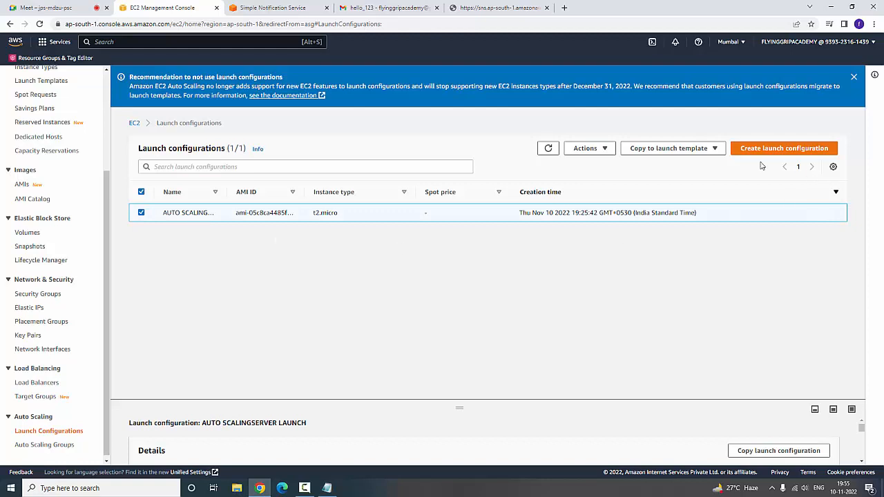
{"action": "left_click", "coordinate": [598, 148]}
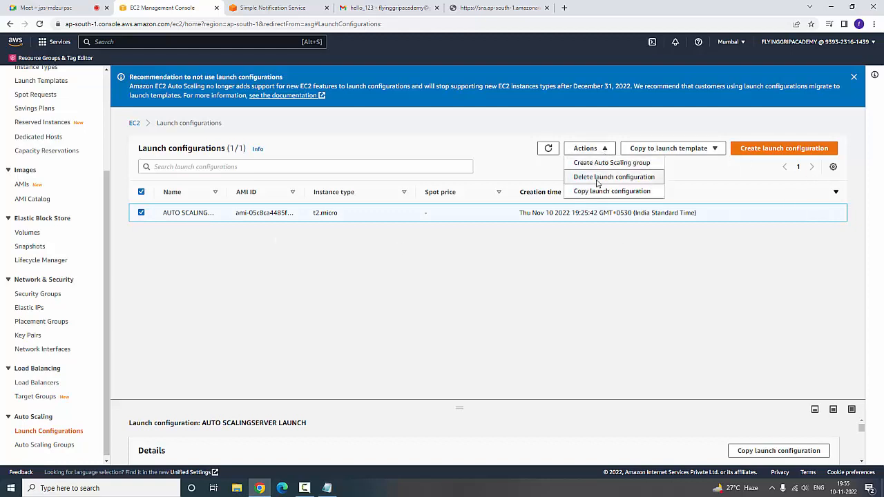
{"action": "left_click", "coordinate": [601, 177]}
{"action": "left_click", "coordinate": [604, 304]}
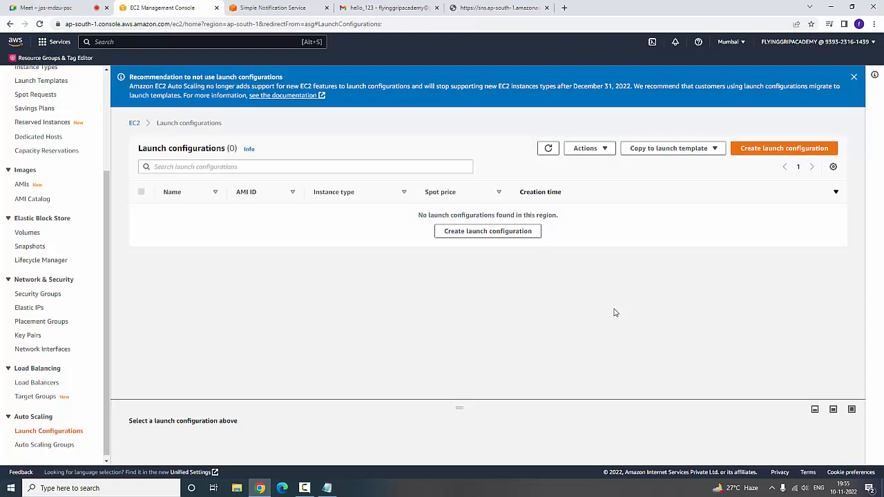
Check the deletion status of the Auto Scaling group, and review the states of all EC2 instances
{"action": "left_click", "coordinate": [52, 447]}
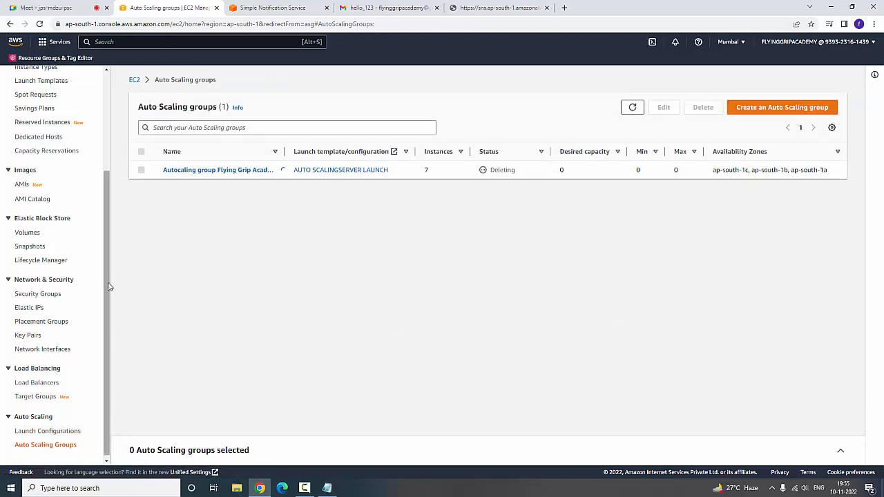
{"action": "left_click_drag", "start_coordinate": [109, 283], "coordinate": [118, 147]}
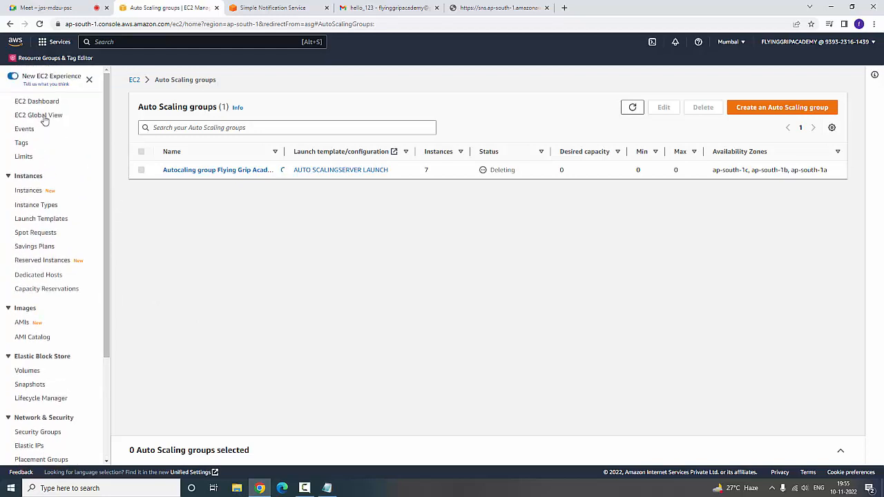
{"action": "left_click", "coordinate": [30, 190]}
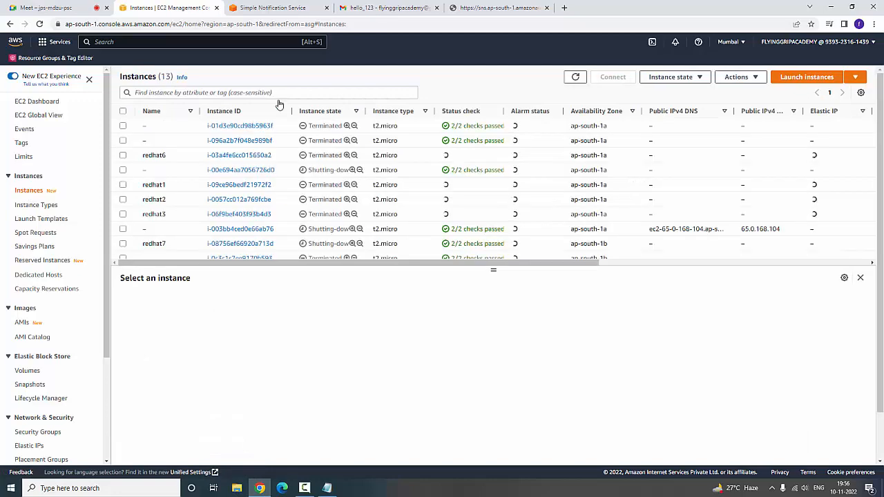
{"action": "scroll", "coordinate": [416, 138], "scroll_direction": "down", "scroll_amount": 2}
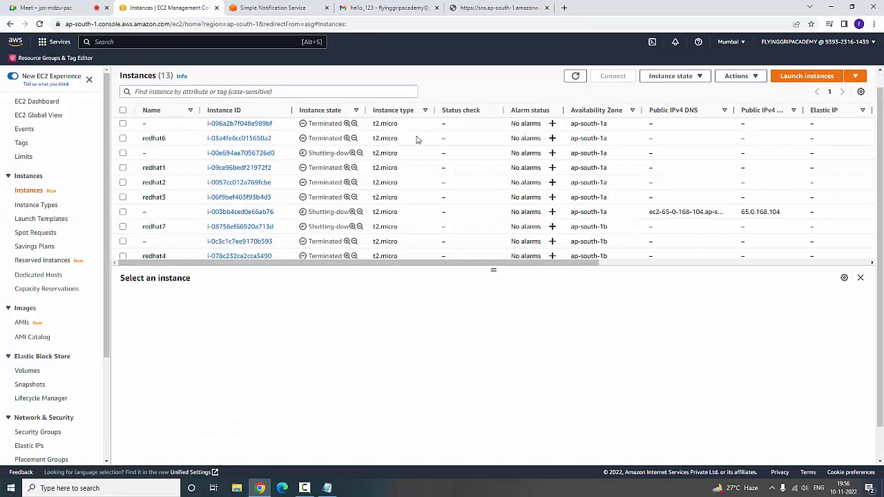
{"action": "scroll", "coordinate": [378, 176], "scroll_direction": "up", "scroll_amount": 2}
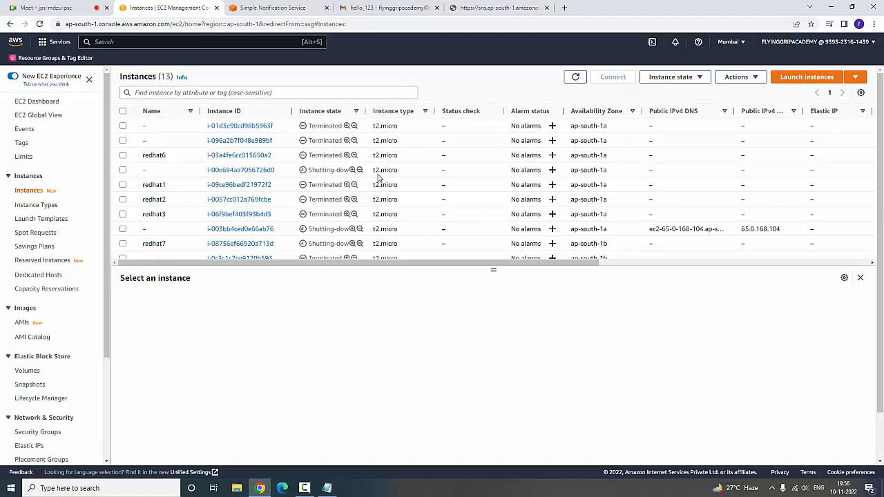
{"action": "scroll", "coordinate": [378, 176], "scroll_direction": "down", "scroll_amount": 2}
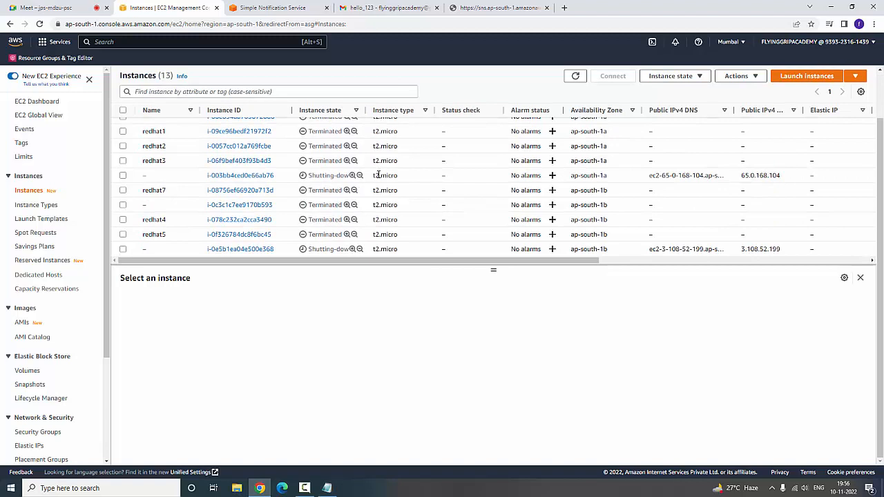
{"action": "scroll", "coordinate": [378, 175], "scroll_direction": "up", "scroll_amount": 2}
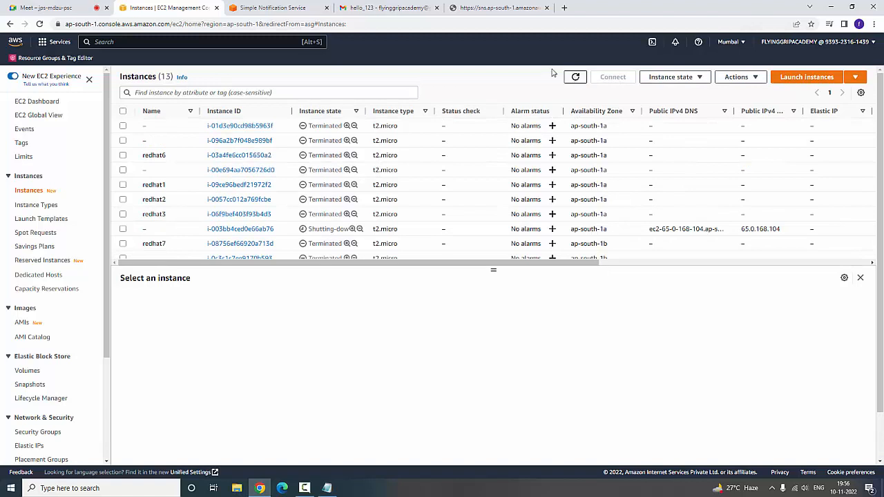
Search the AWS services for sns, switch to Simple Notification Service and list its topics
{"action": "left_click", "coordinate": [189, 41]}
{"action": "type", "text": "sns"}
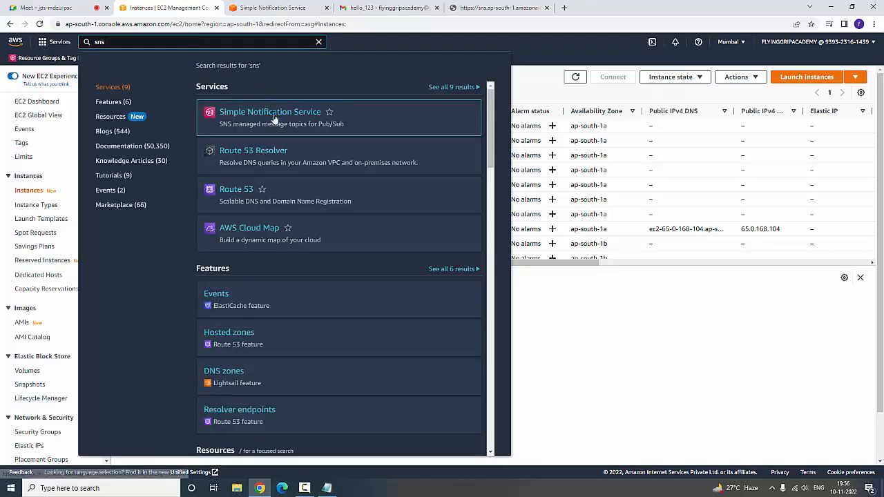
{"action": "left_click", "coordinate": [274, 116]}
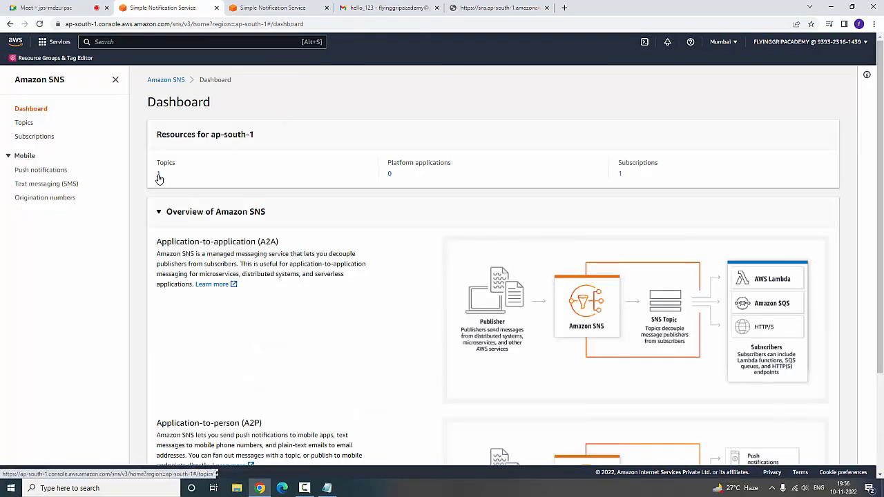
{"action": "left_click", "coordinate": [158, 176]}
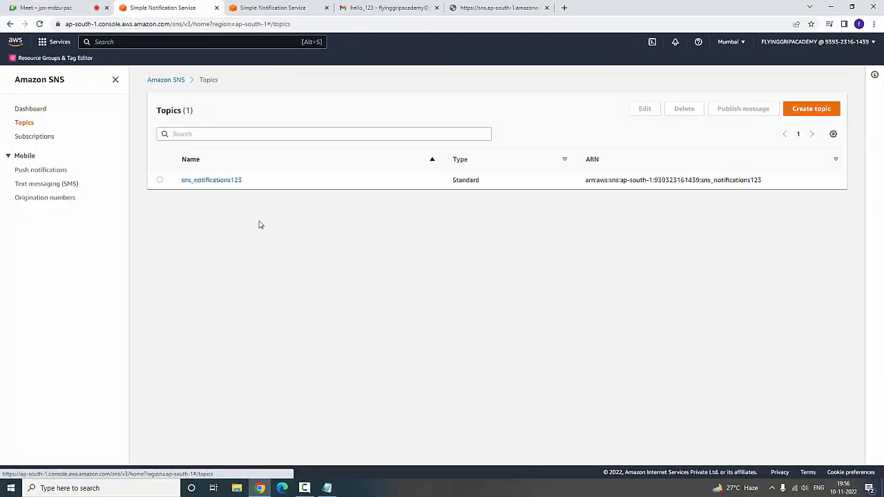
Delete the sns_notifications123 topic, confirming the deletion with the phrase delete me
{"action": "left_click", "coordinate": [159, 180]}
{"action": "left_click", "coordinate": [688, 110]}
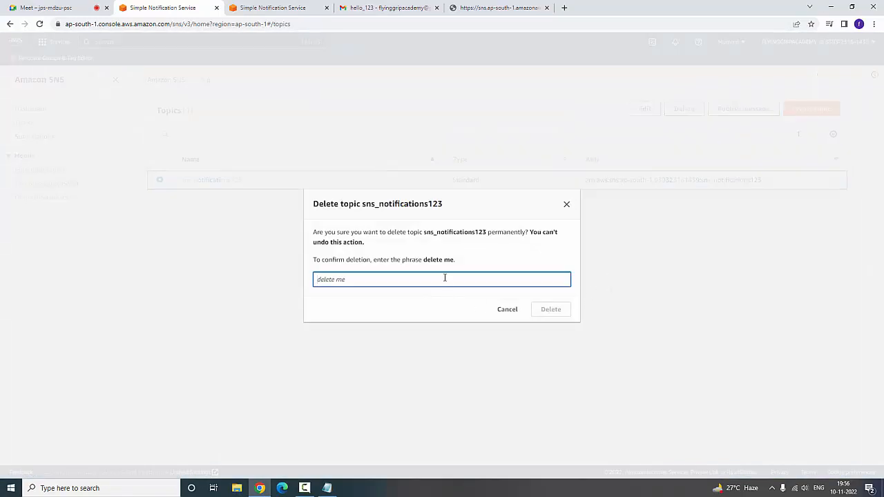
{"action": "type", "text": "delete me"}
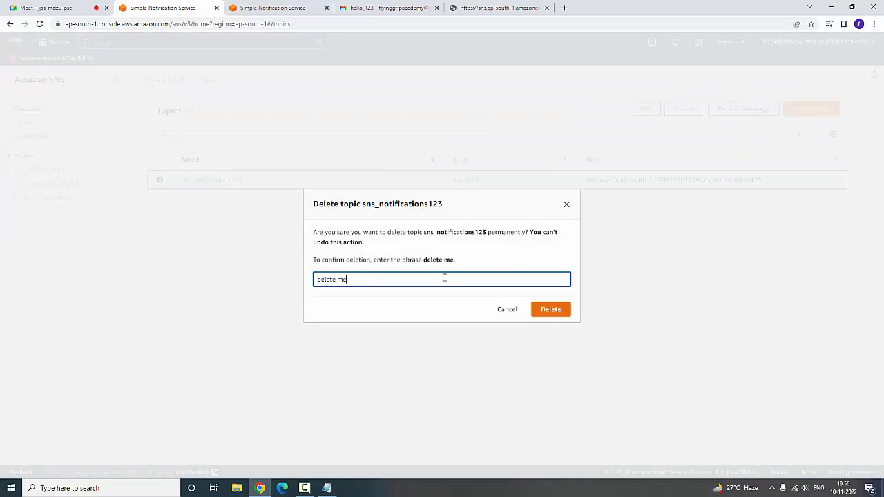
{"action": "left_click", "coordinate": [563, 316]}
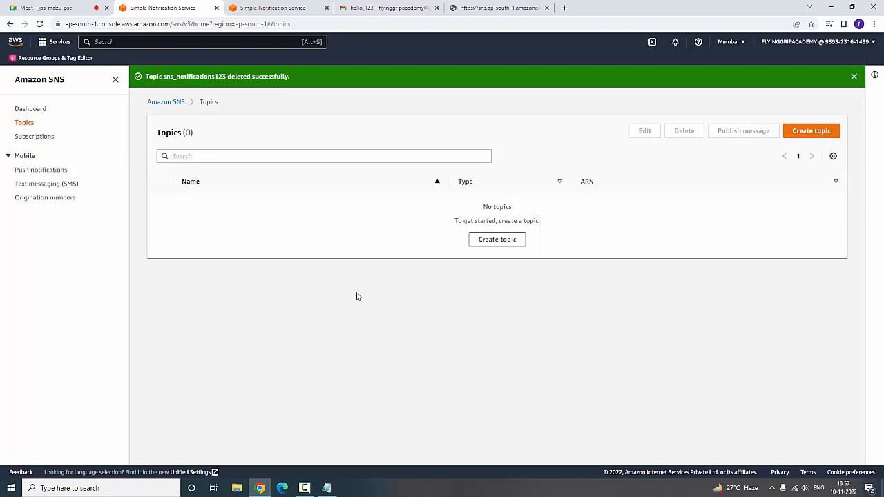
Switch back to the EC2 console from the recently visited services
{"action": "left_click", "coordinate": [58, 43]}
{"action": "left_click", "coordinate": [212, 146]}
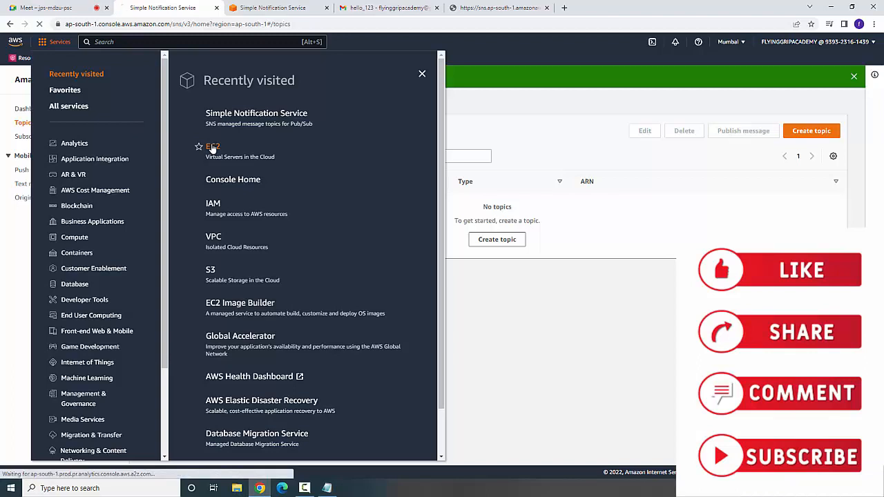